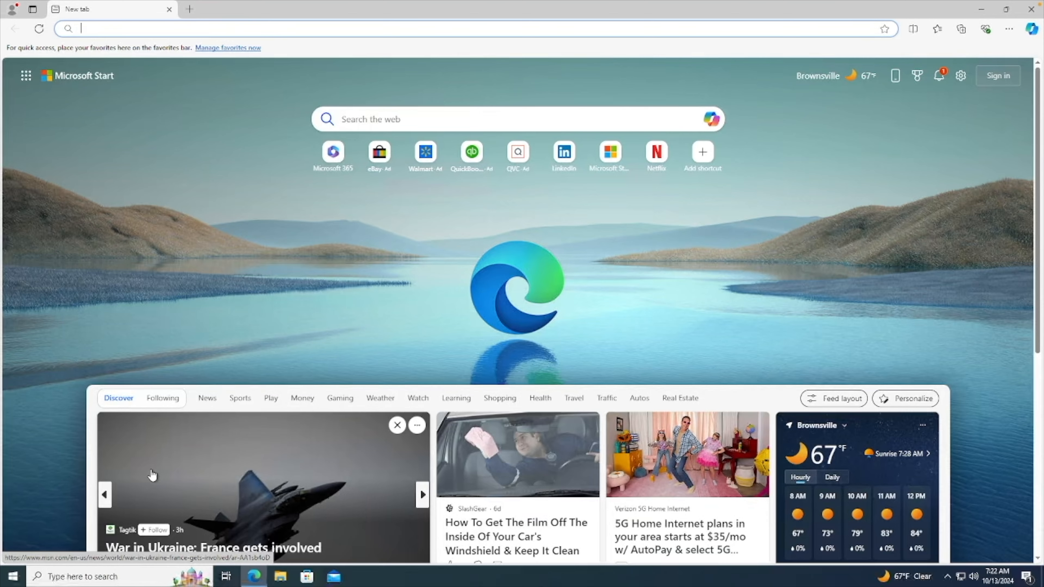
# Search the web for filezilla from the new tab's address bar.
pyautogui.write('fil')
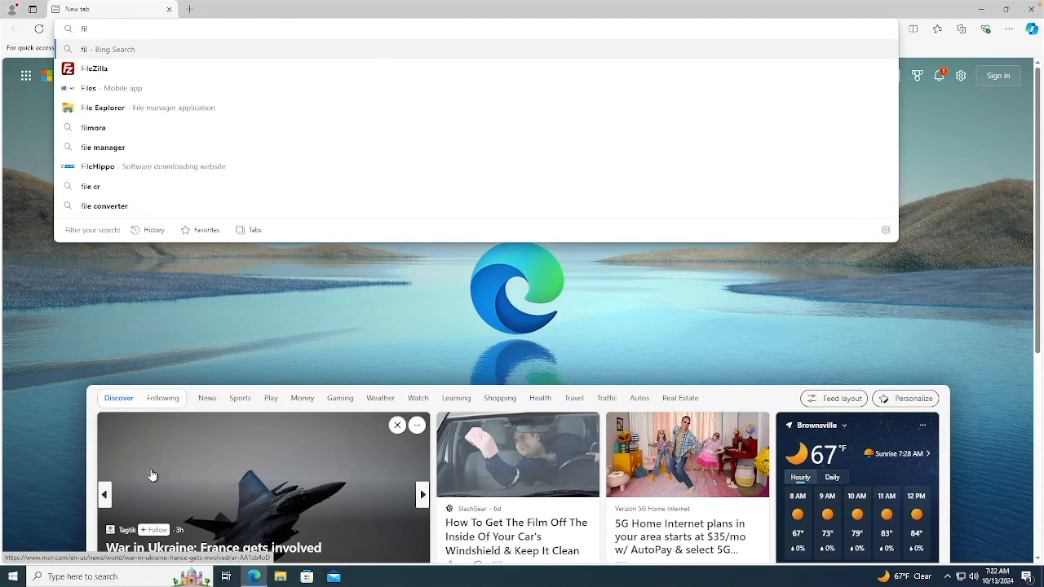
pyautogui.press('Down')
pyautogui.press('Return')
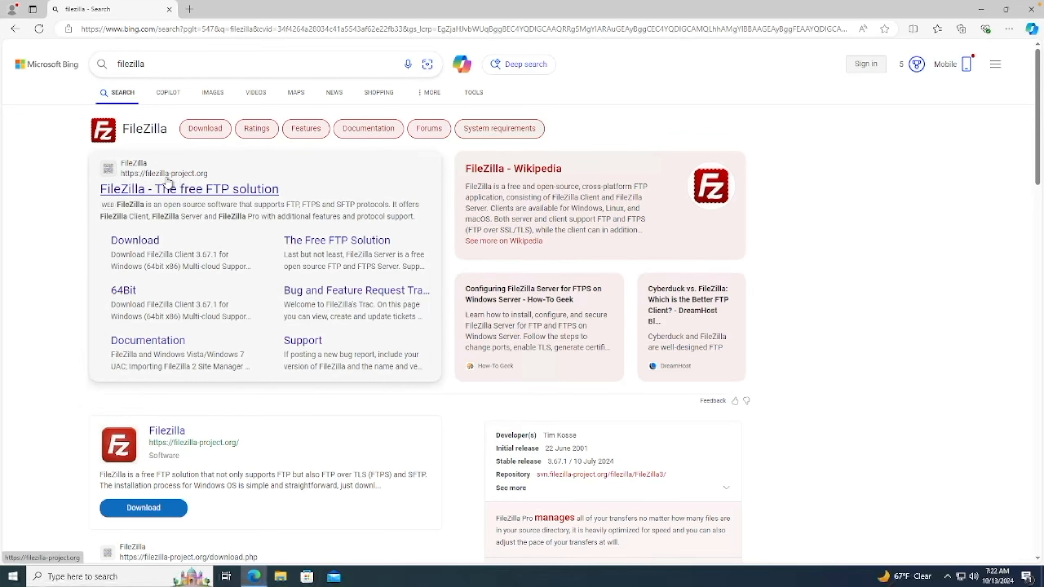
# Open the FileZilla download result in a background tab and open another new tab.
pyautogui.middleClick(152, 243)
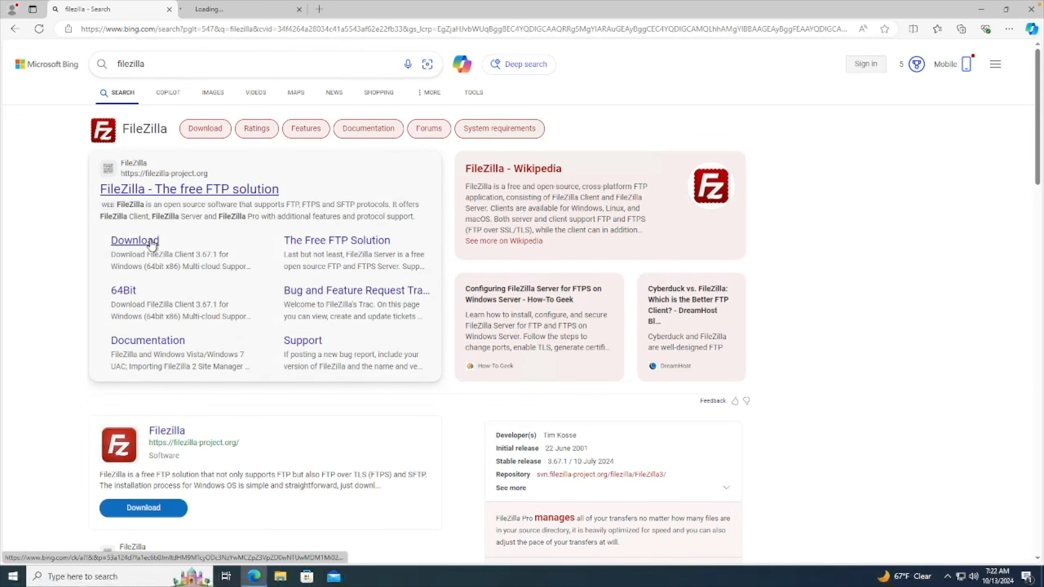
pyautogui.click(321, 9)
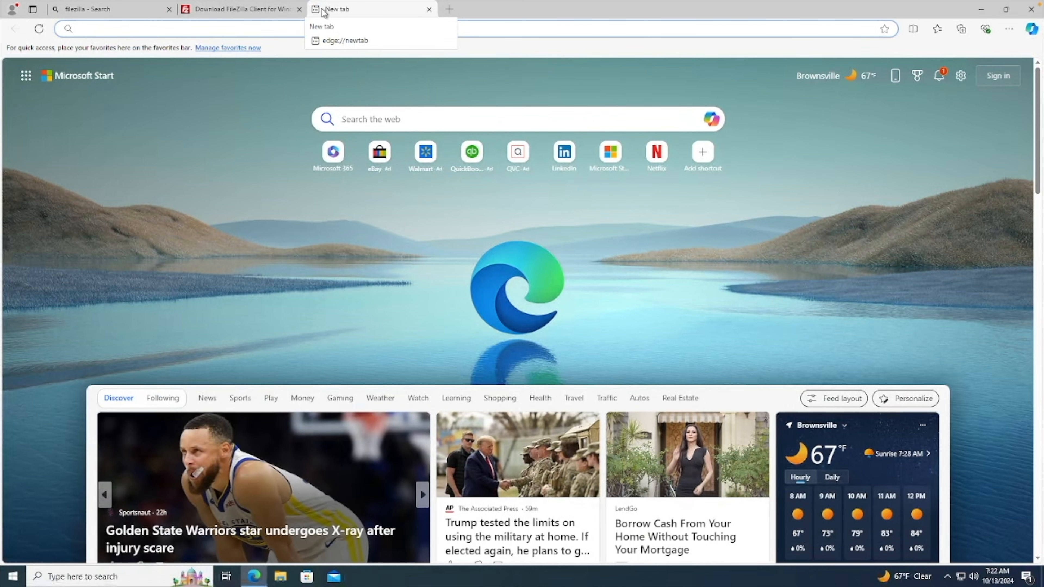
# Search for filezilla portable download and open the PortableApps FileZilla Client Portable page in its own tab.
pyautogui.write('filezilla')
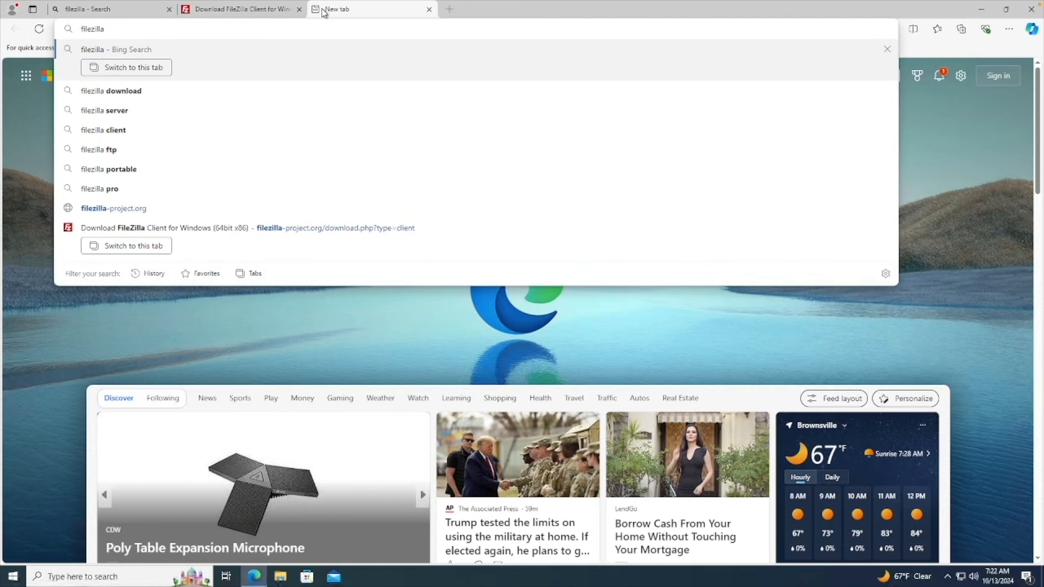
pyautogui.write(' por')
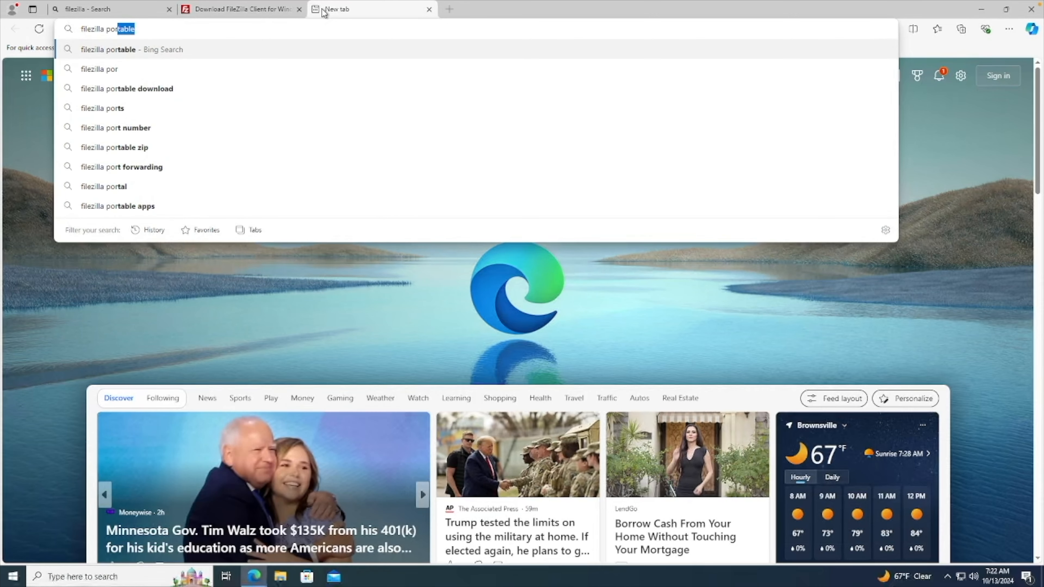
pyautogui.press('Down')
pyautogui.press('Down')
pyautogui.press('Return')
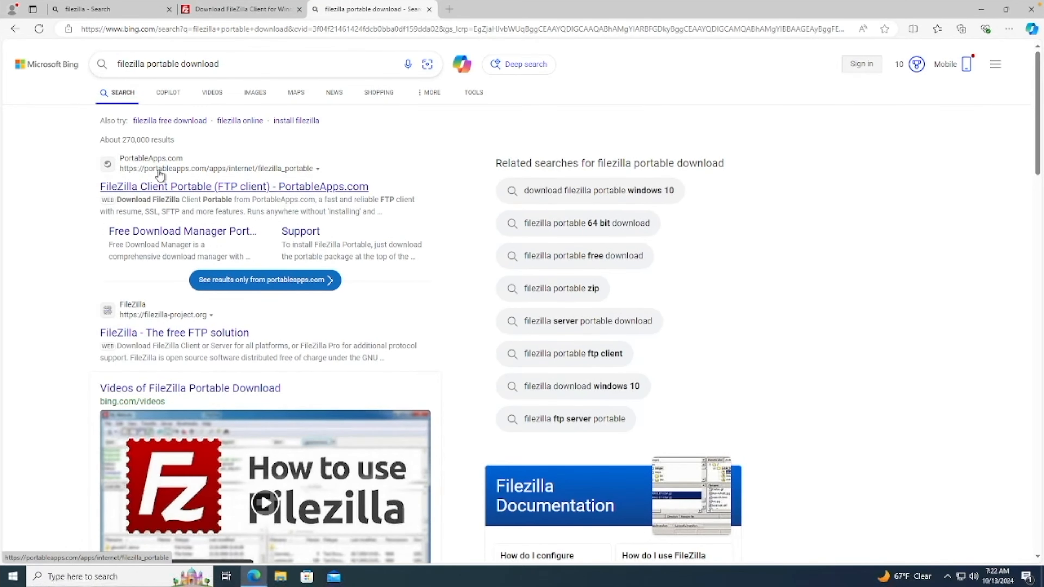
pyautogui.middleClick(188, 190)
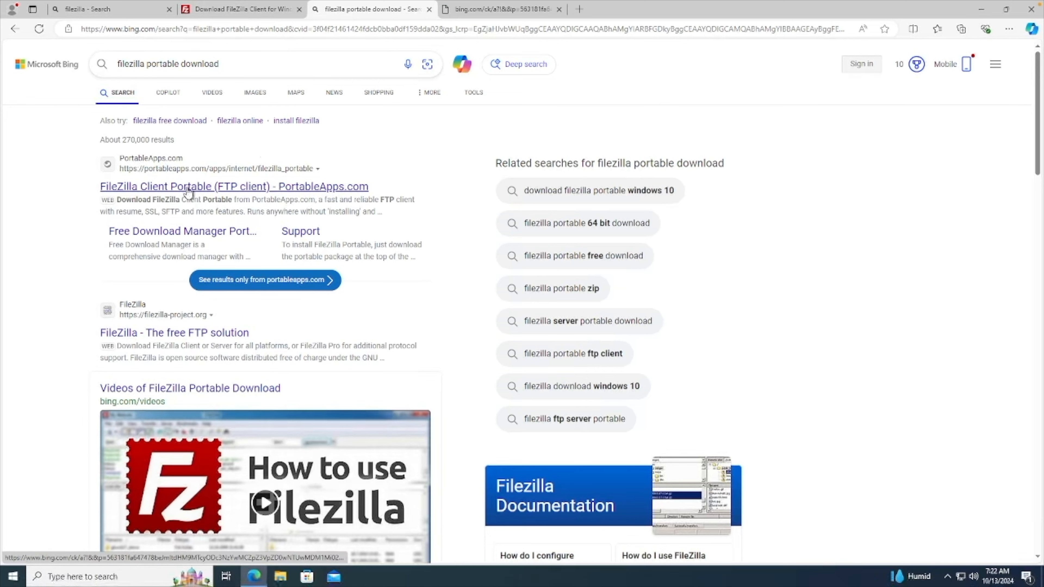
pyautogui.click(468, 15)
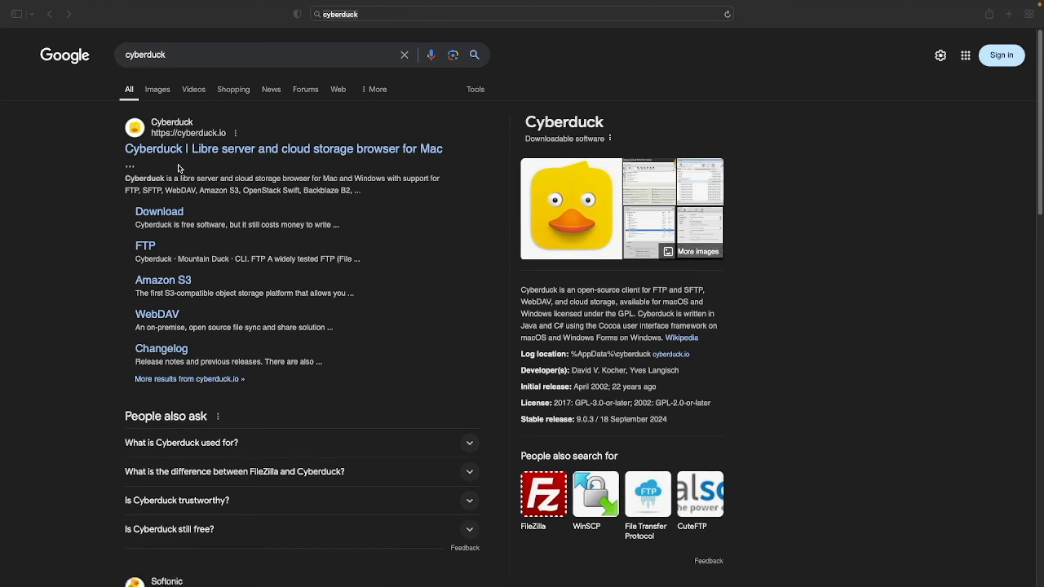
# Open the Cyberduck download page from the Google results and scroll to its download section.
pyautogui.press('super+l')
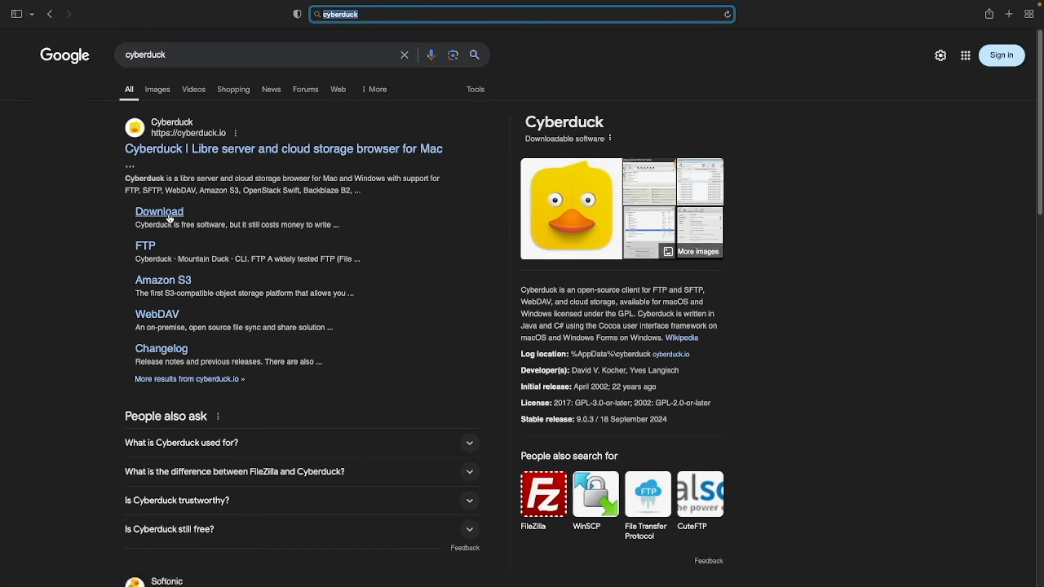
pyautogui.click(169, 217)
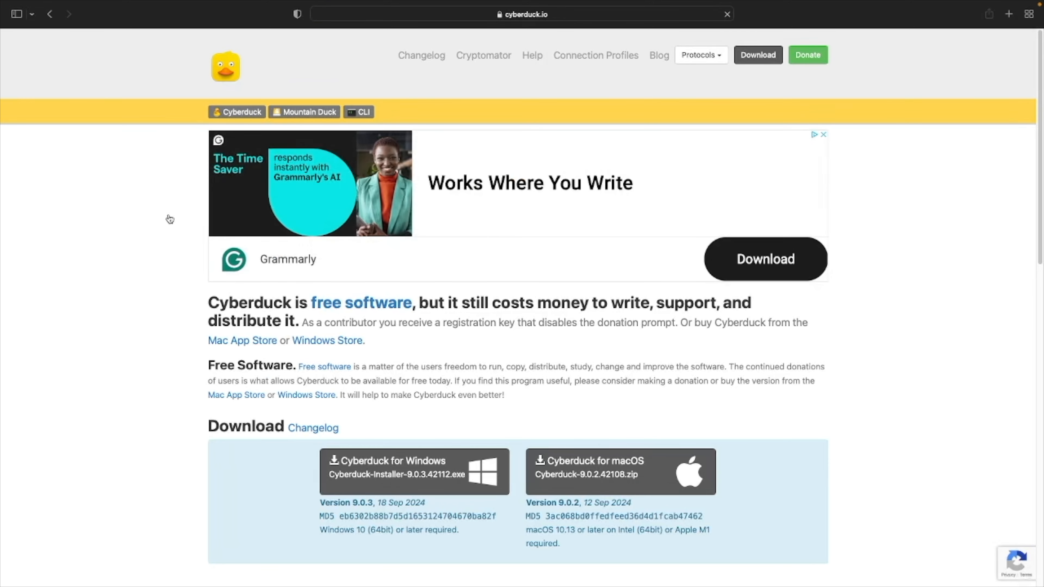
pyautogui.scroll(-3, 140, 307)
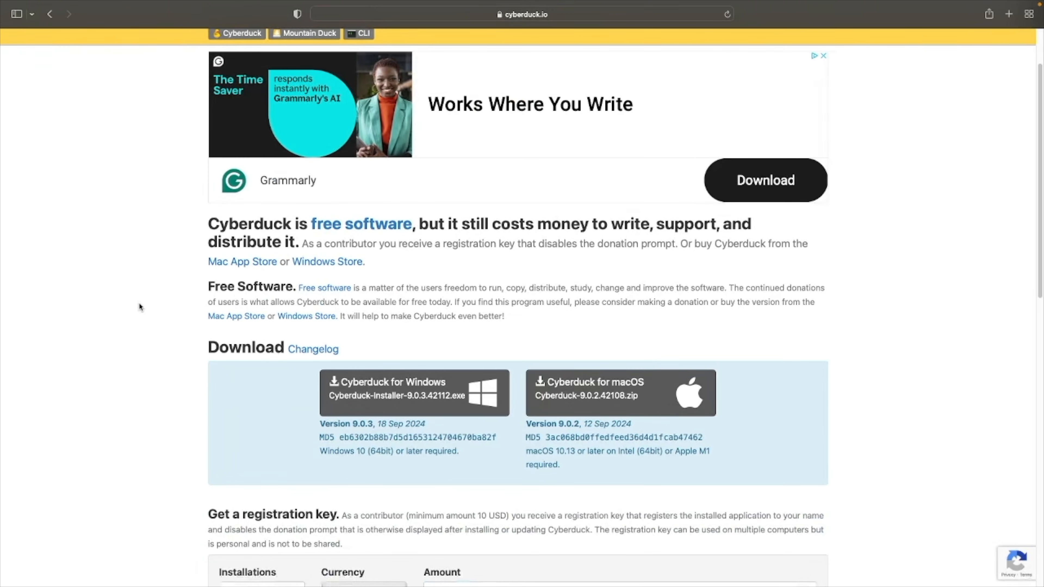
pyautogui.scroll(-2, 139, 307)
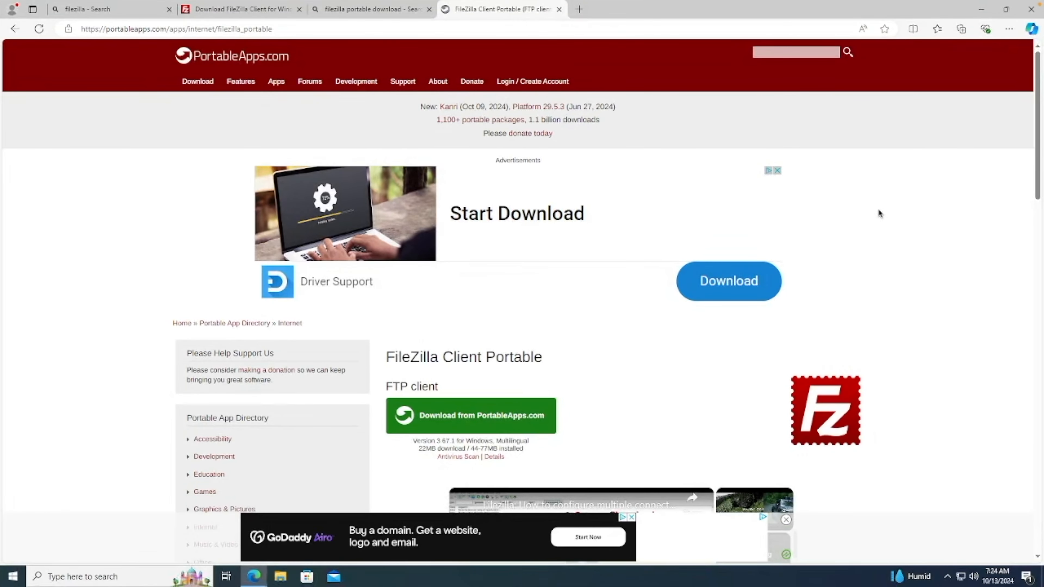
# Return to the FileZilla download tab and show the additional download options.
pyautogui.click(223, 11)
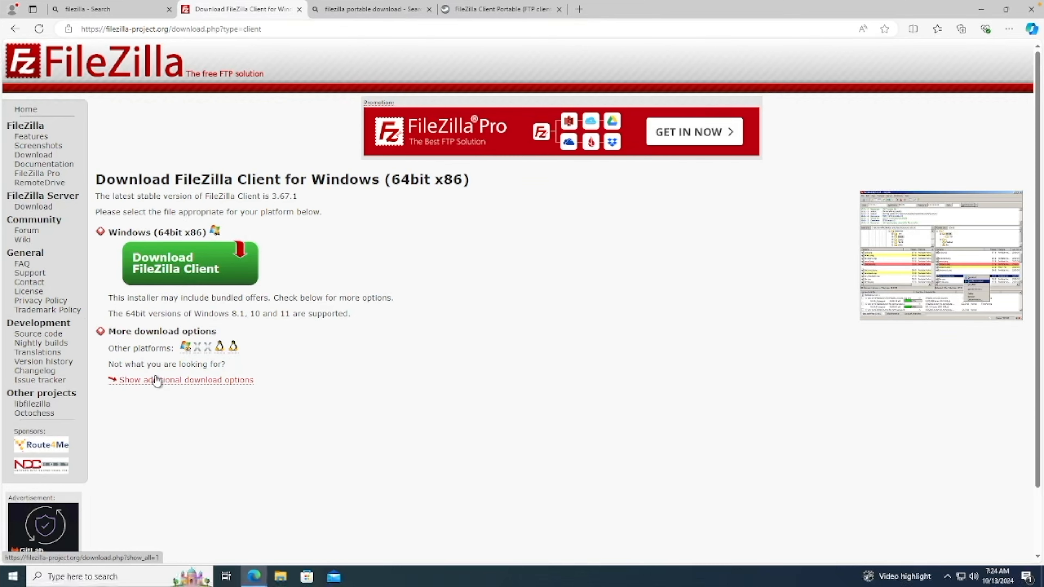
pyautogui.click(210, 380)
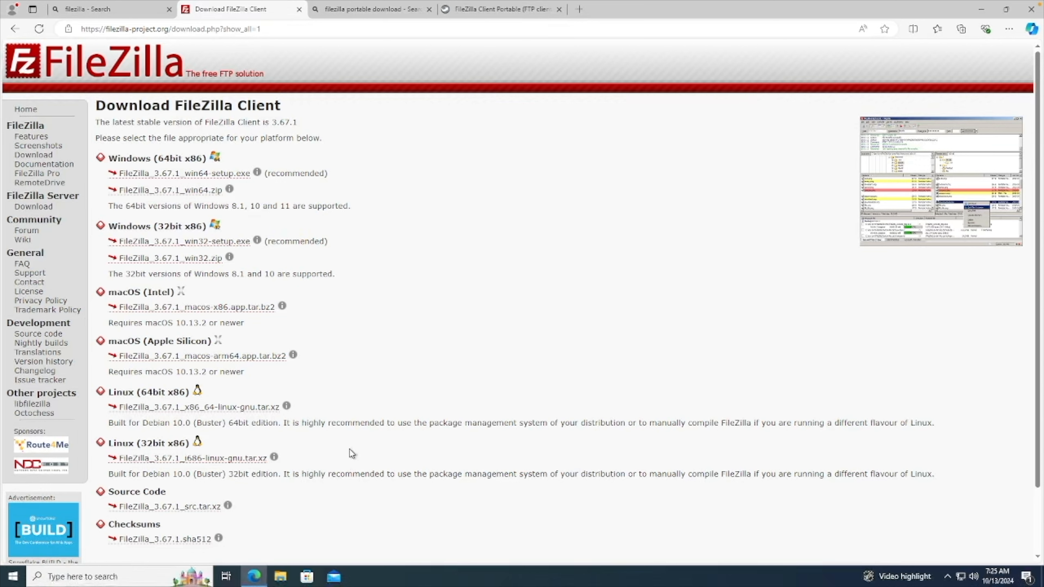
# Download FileZilla_3.67.1_win64-setup.exe and open the downloaded installer.
pyautogui.click(195, 178)
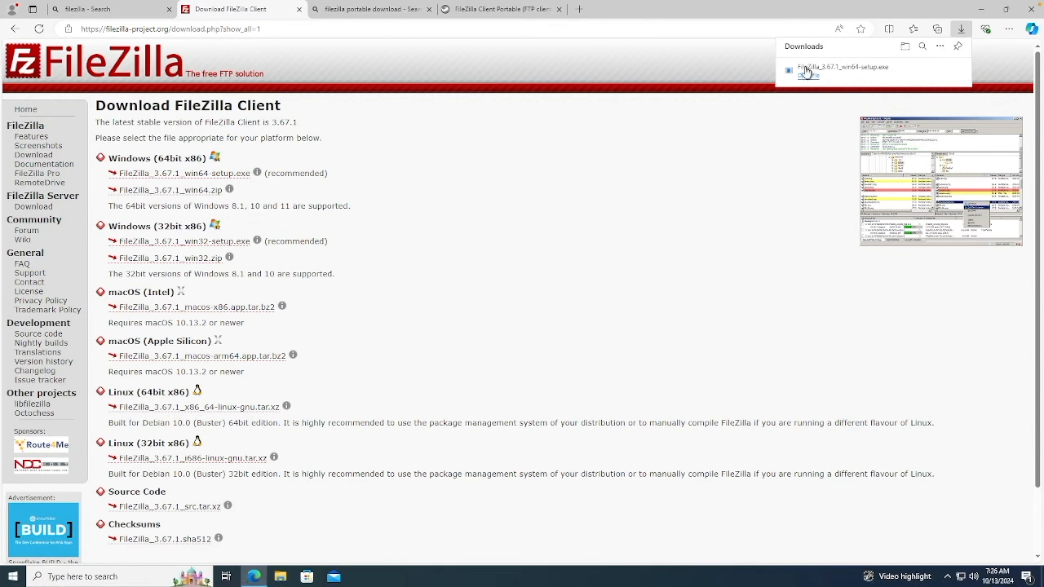
pyautogui.click(868, 73)
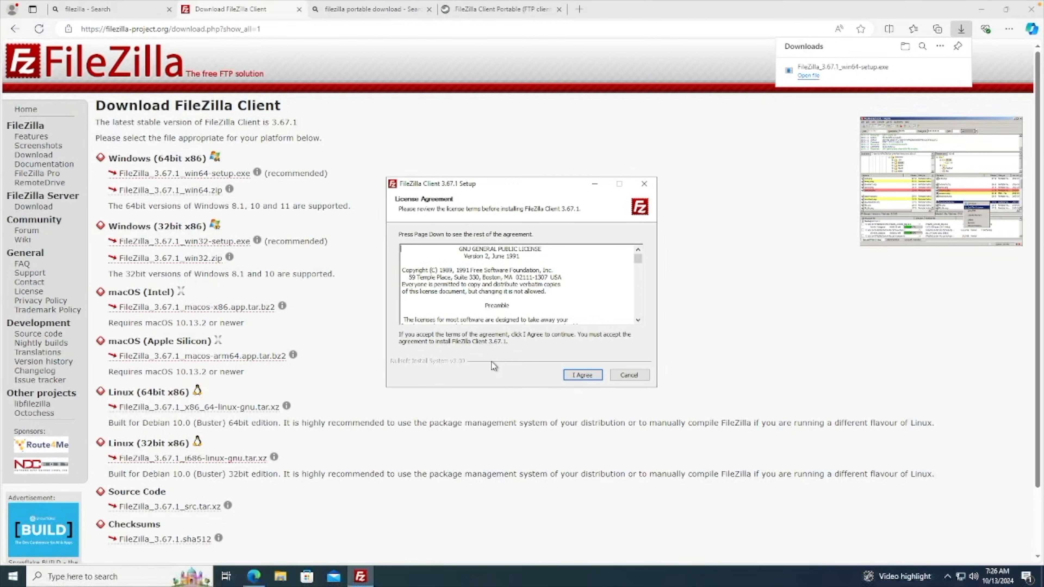
# Install FileZilla Client for all users with the default folder, adding the Desktop Icon component, and finish setup.
pyautogui.click(582, 375)
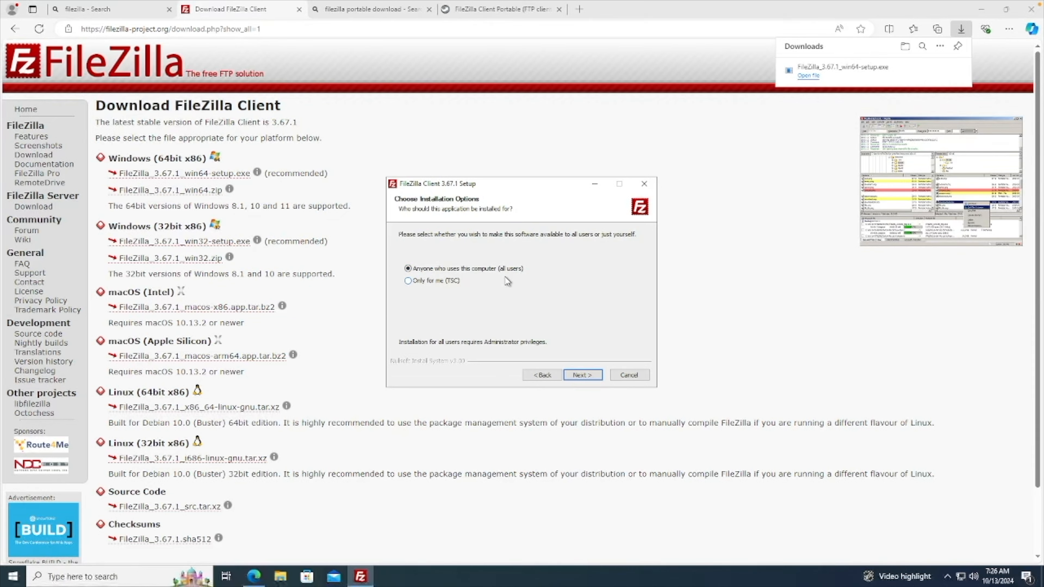
pyautogui.click(594, 375)
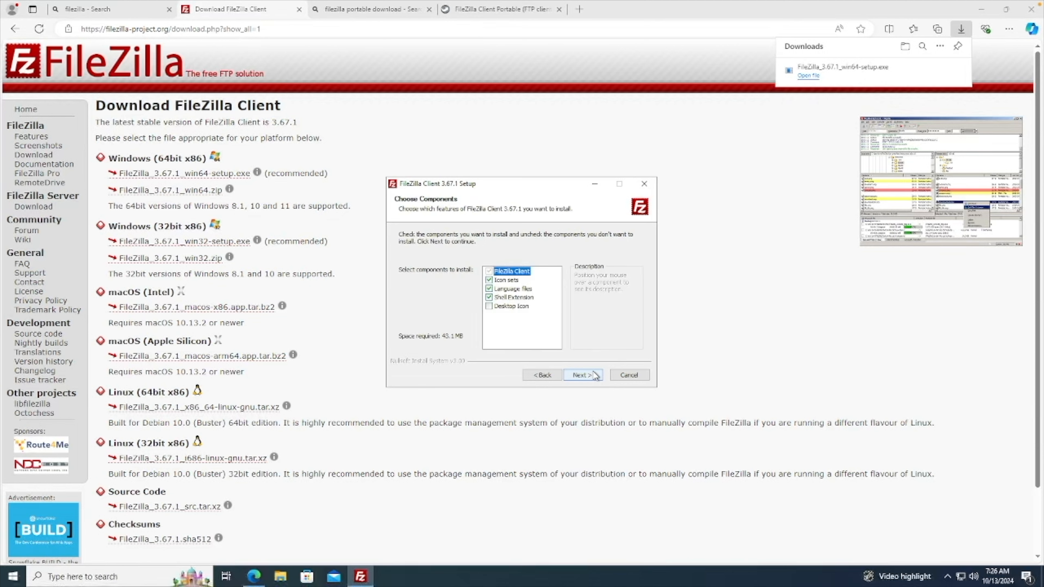
pyautogui.click(489, 306)
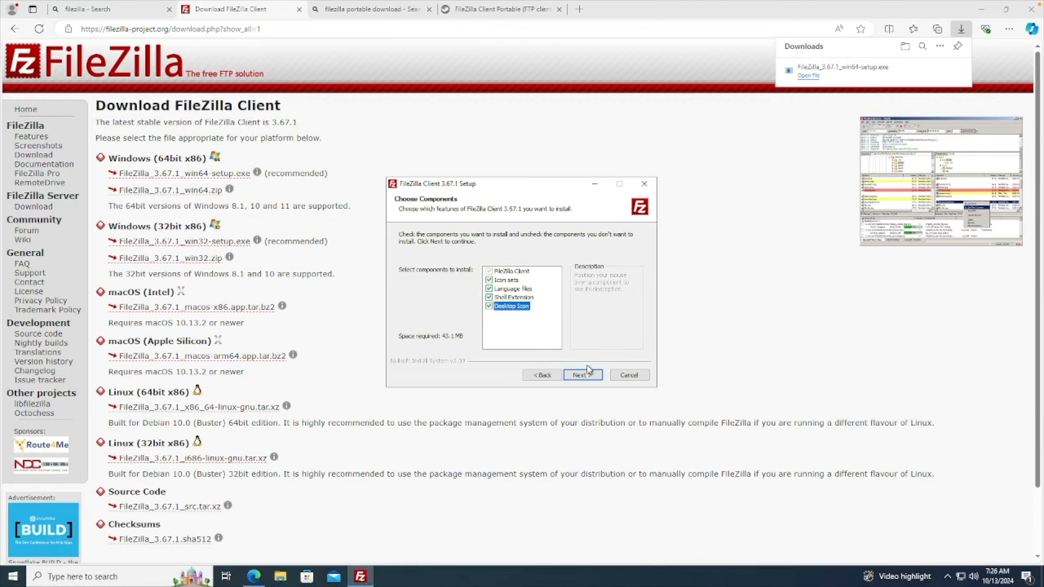
pyautogui.click(592, 375)
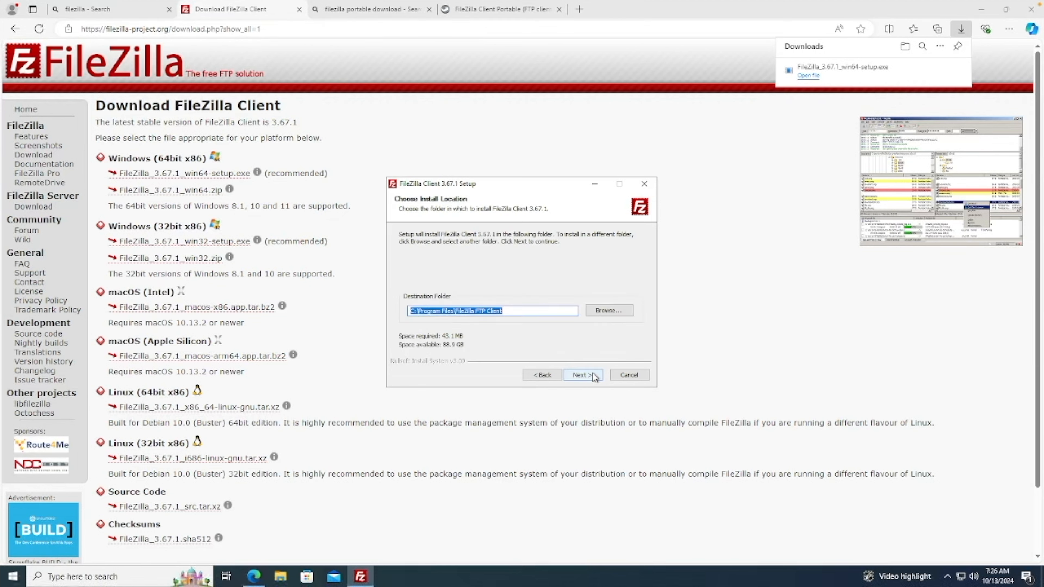
pyautogui.click(594, 375)
pyautogui.click(583, 374)
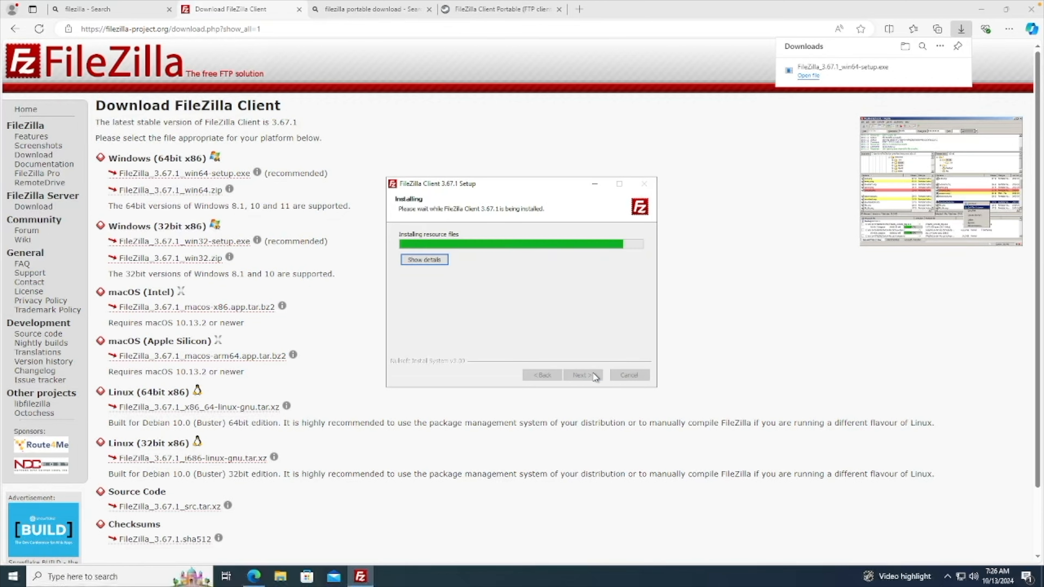
pyautogui.click(583, 374)
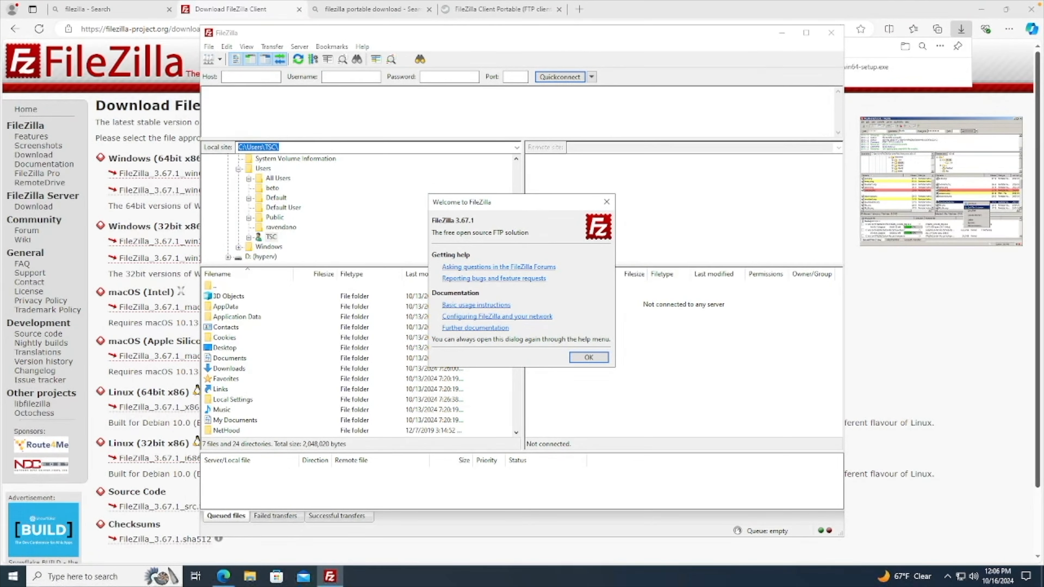
# Dismiss the FileZilla welcome dialog and open the Site Manager.
pyautogui.click(588, 357)
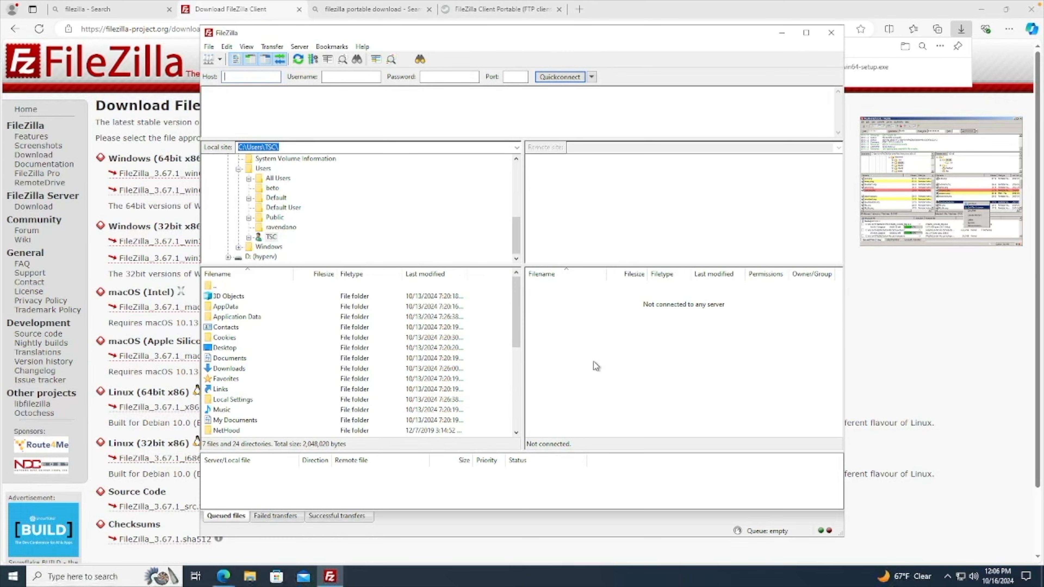
pyautogui.click(209, 47)
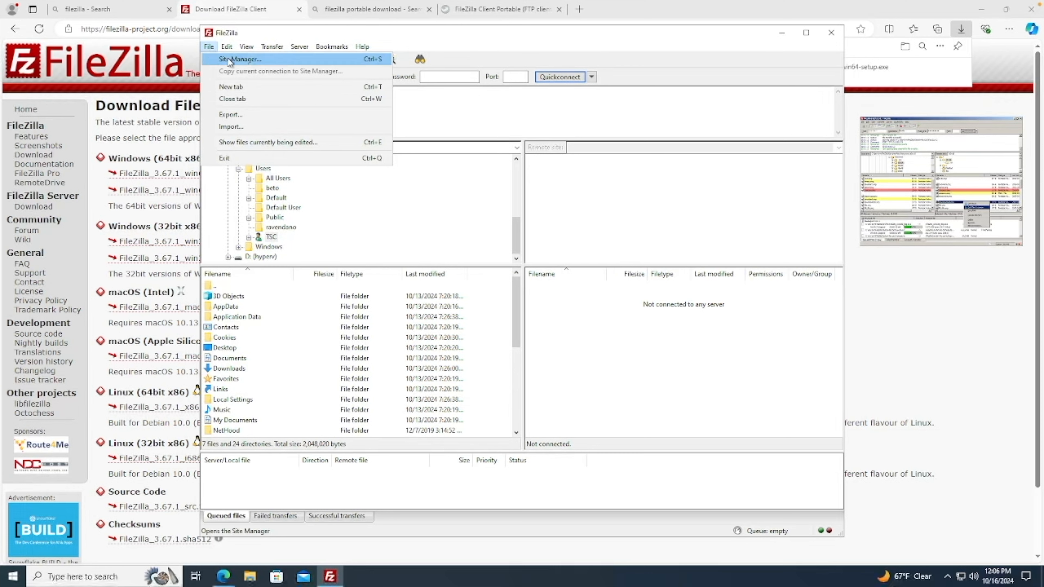
pyautogui.click(268, 40)
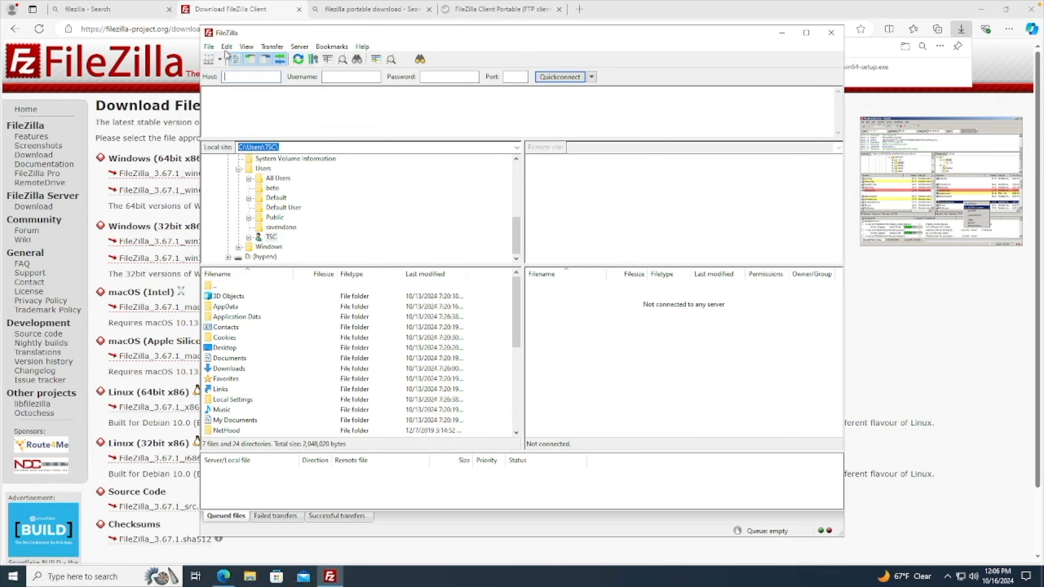
pyautogui.click(209, 61)
# Create a new site in My Sites named WEB DESIG.
pyautogui.click(372, 347)
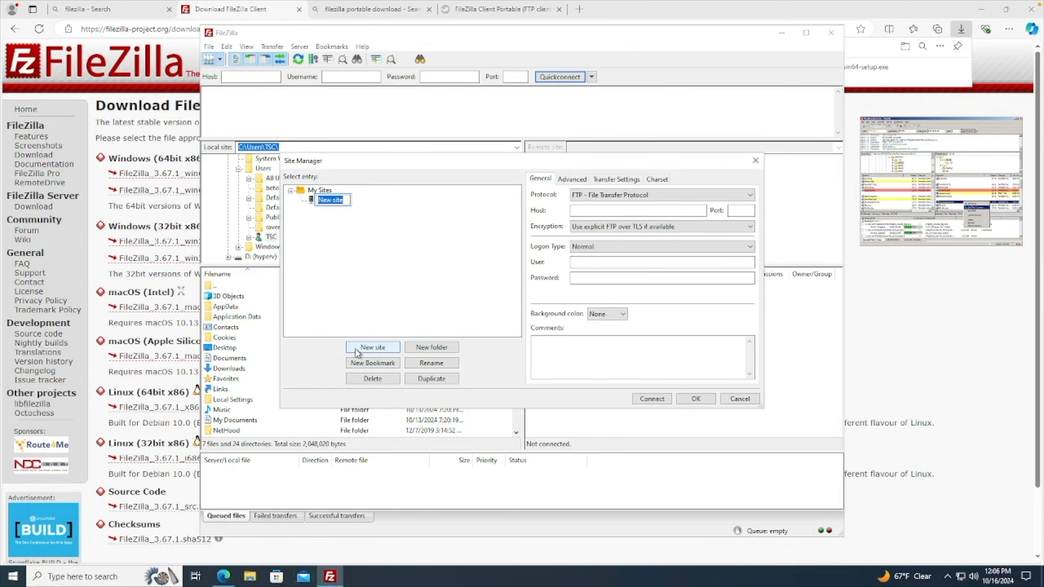
pyautogui.write('WEB DESIG')
pyautogui.press('Return')
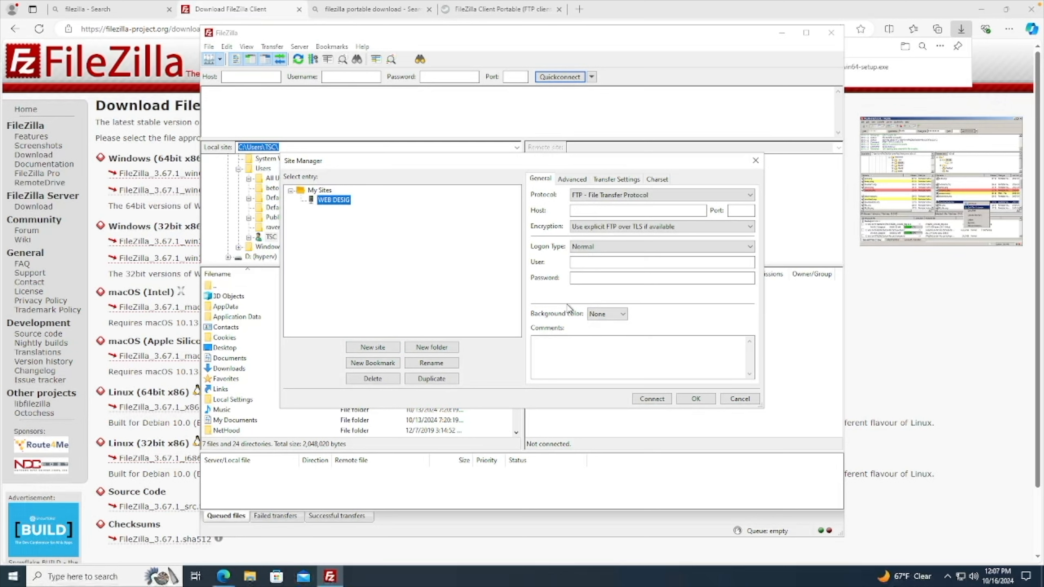
# Open the protocol choices for the WEB DESIG site.
pyautogui.click(692, 195)
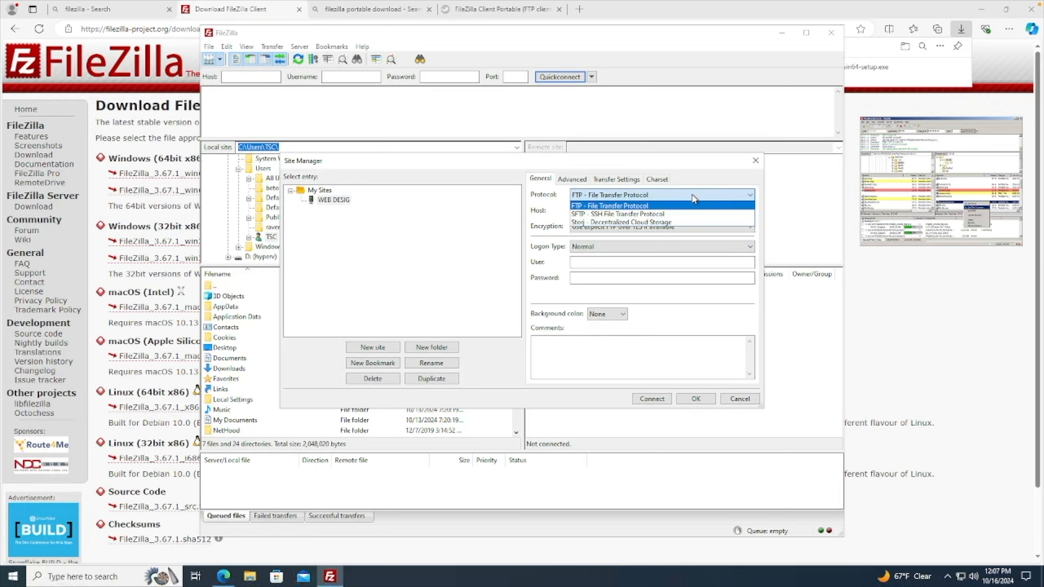
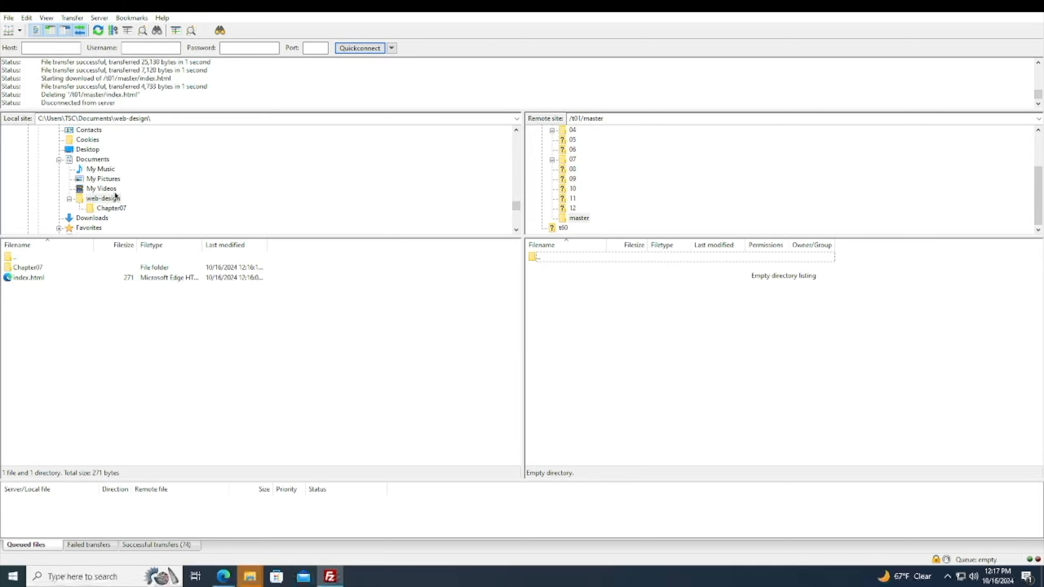
# Browse the local web-design and Chapter07 folders and the remote master folder to compare their contents.
pyautogui.click(111, 200)
pyautogui.press('F2')
pyautogui.click(108, 208)
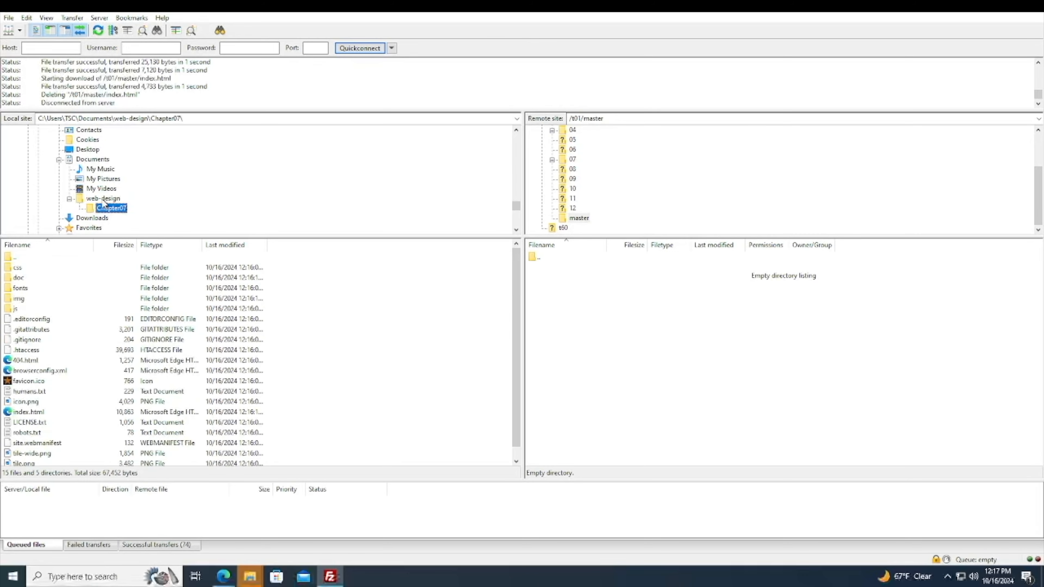
pyautogui.click(102, 199)
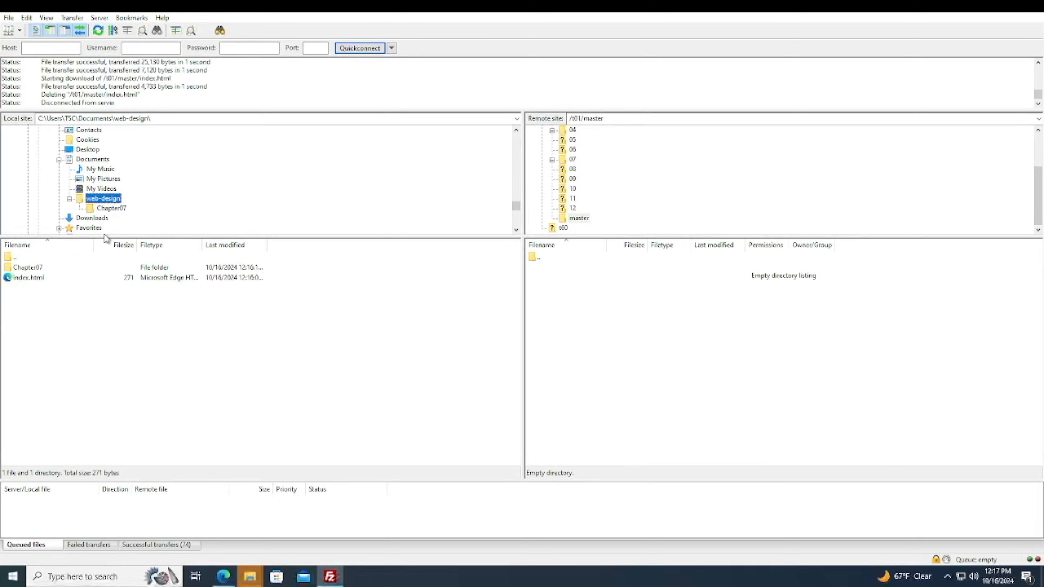
pyautogui.click(109, 209)
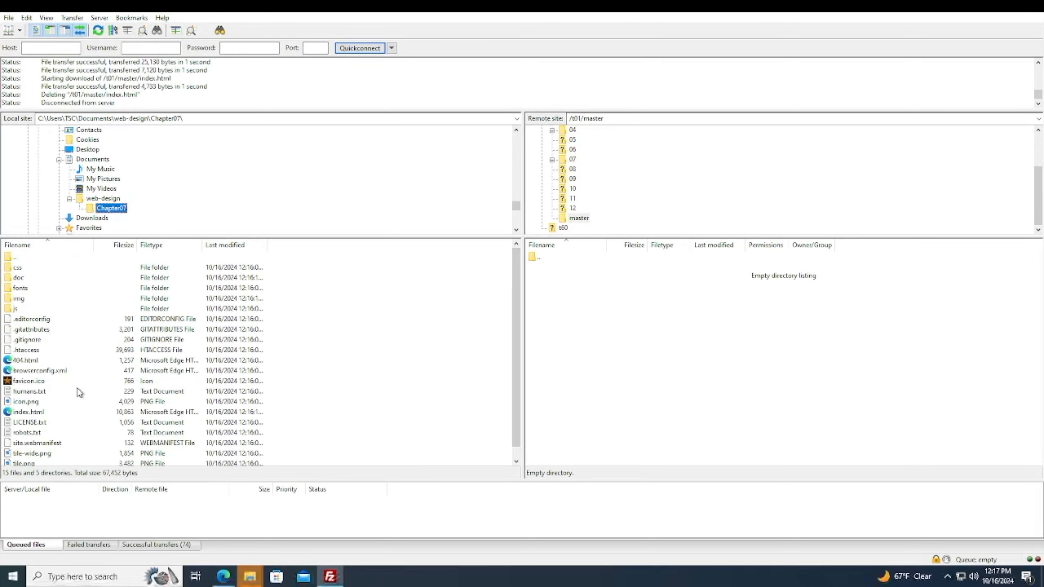
pyautogui.scroll(-1, 96, 394)
pyautogui.scroll(1, 97, 394)
pyautogui.click(589, 152)
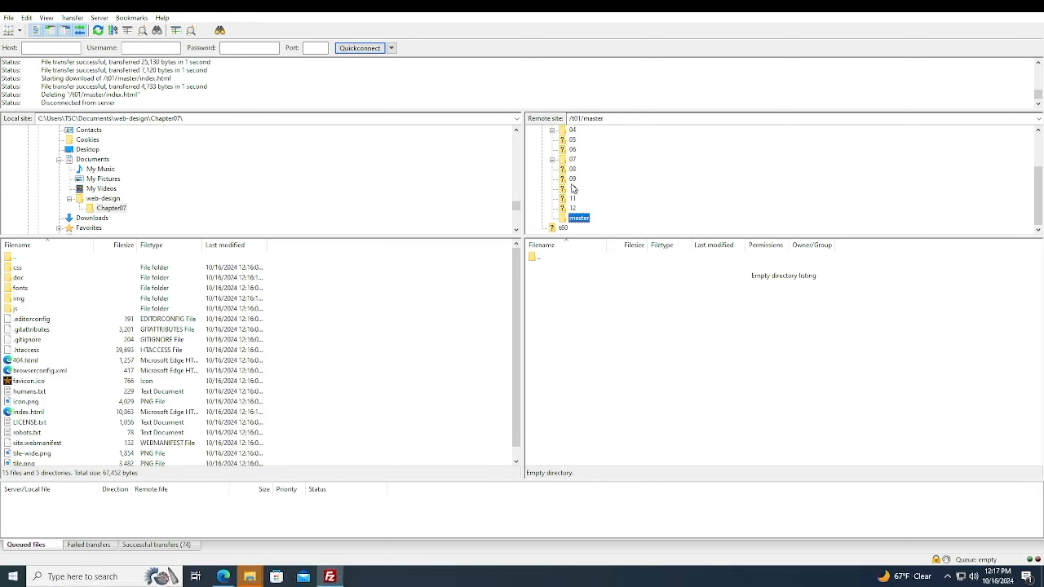
pyautogui.click(573, 208)
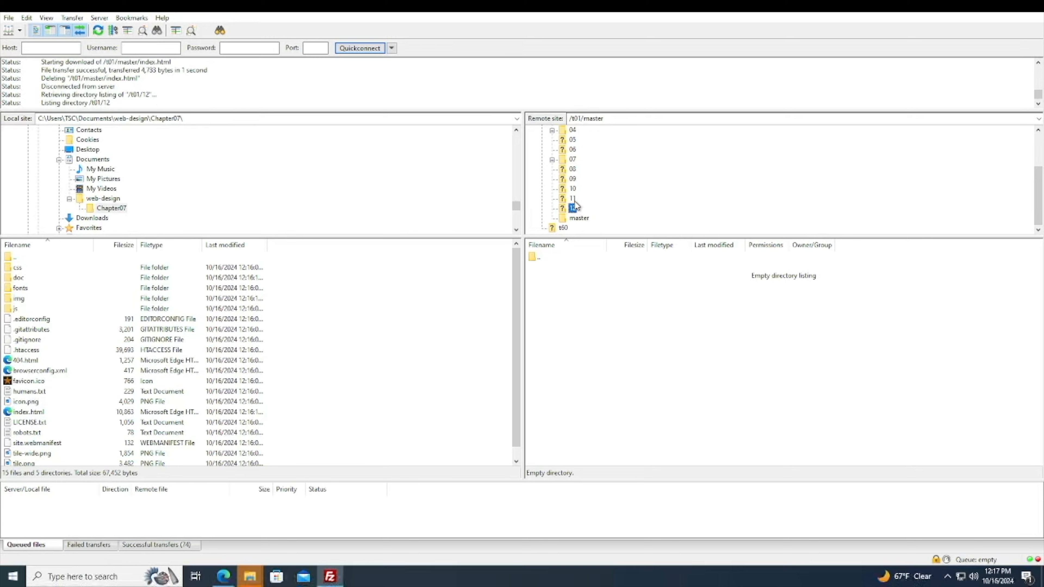
pyautogui.click(580, 218)
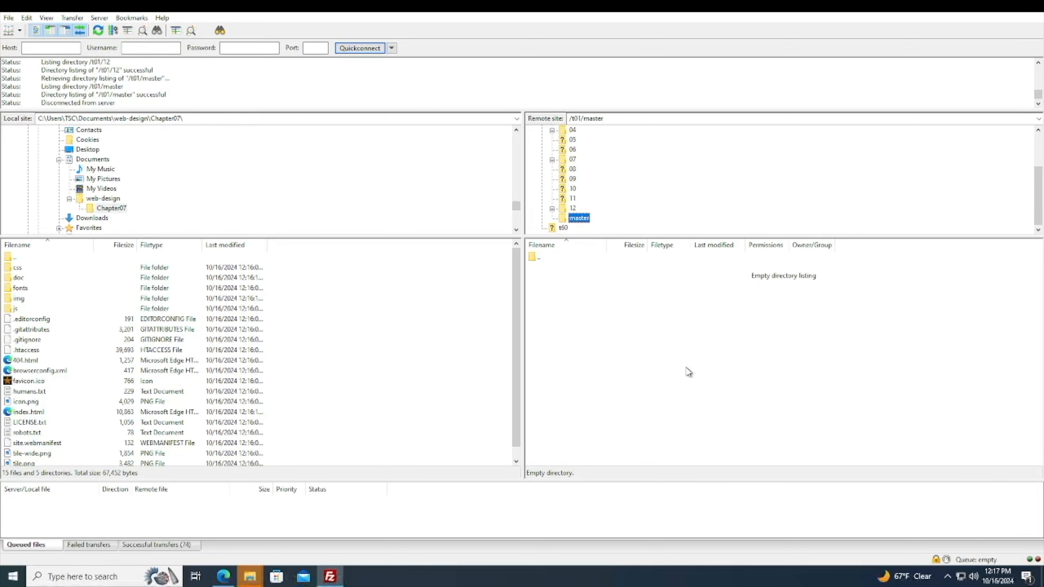
pyautogui.click(736, 342)
pyautogui.click(579, 218)
pyautogui.click(105, 198)
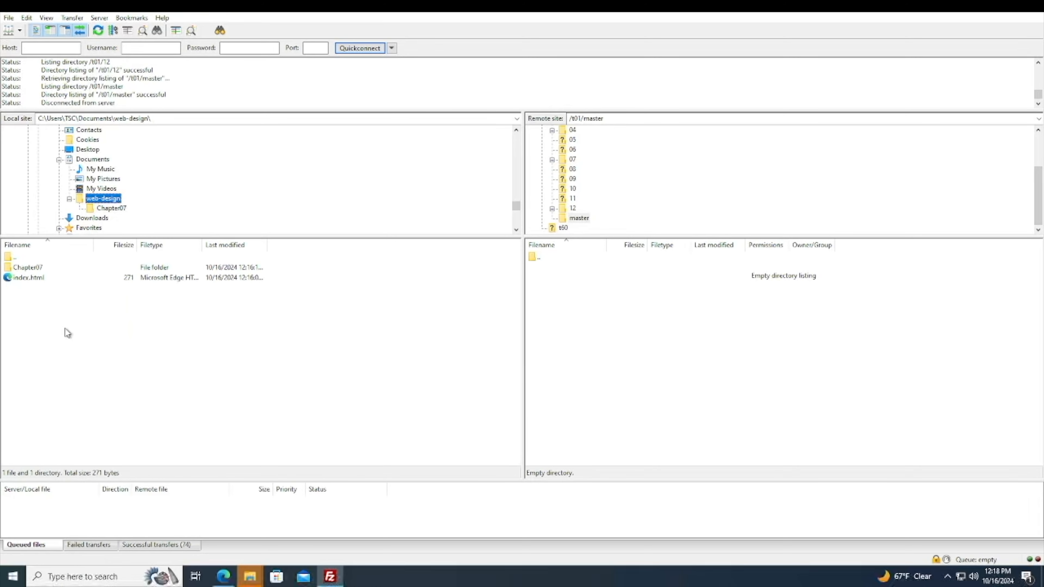
# Upload index.html from the local web-design folder into the remote master folder.
pyautogui.click(30, 284)
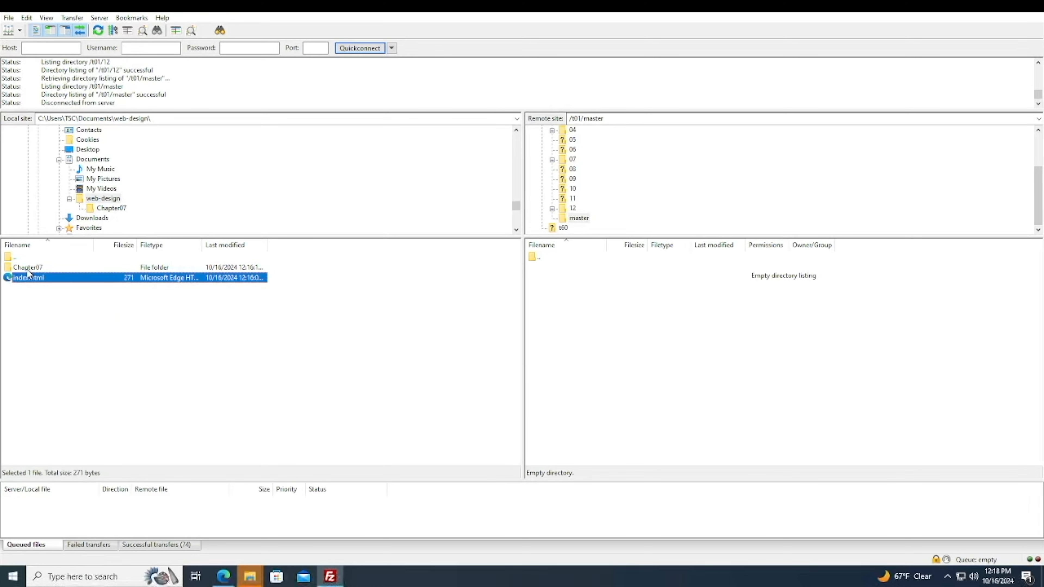
pyautogui.click(28, 268)
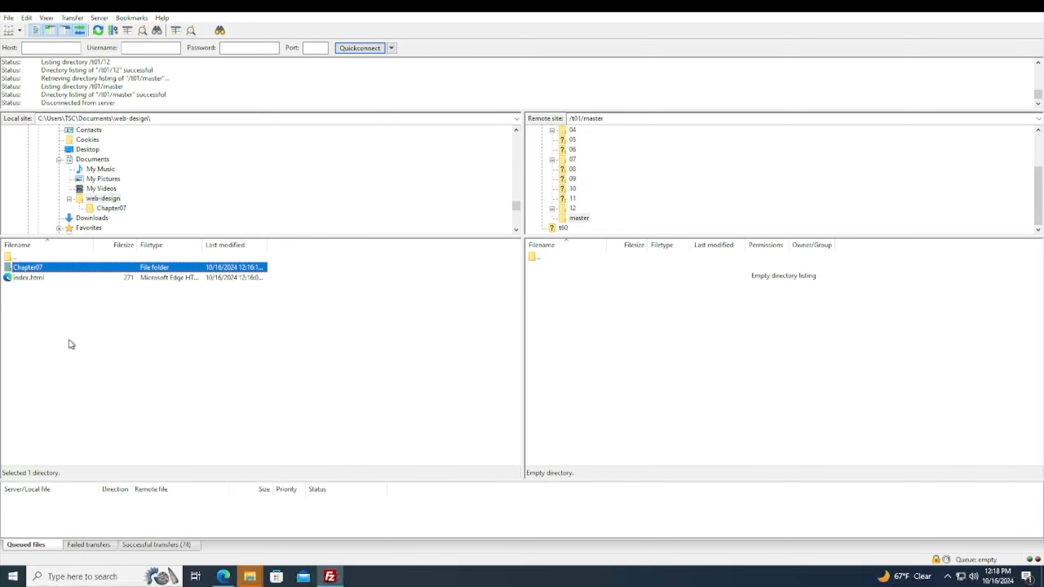
pyautogui.click(51, 311)
pyautogui.moveTo(22, 283); pyautogui.dragTo(594, 367)
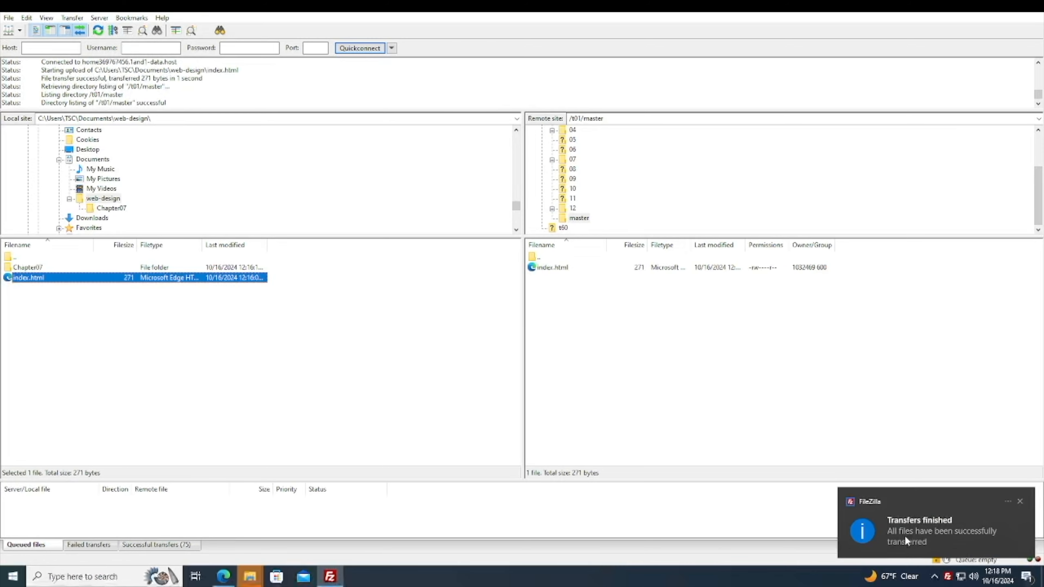
pyautogui.click(707, 416)
# Try to upload index.html to the master folder again, cancelling the existing-file prompt.
pyautogui.click(546, 271)
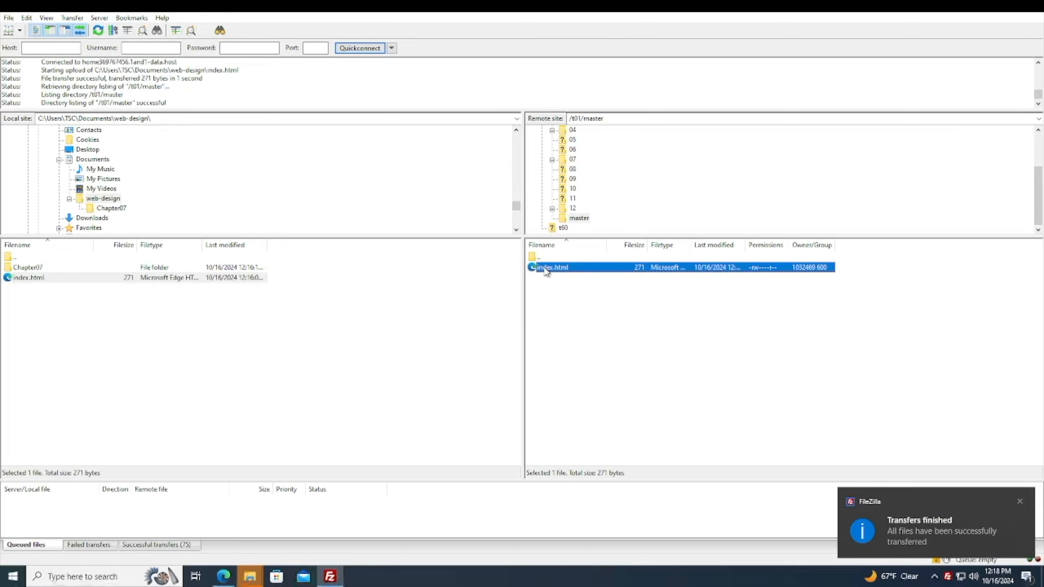
pyautogui.press('BackSpace')
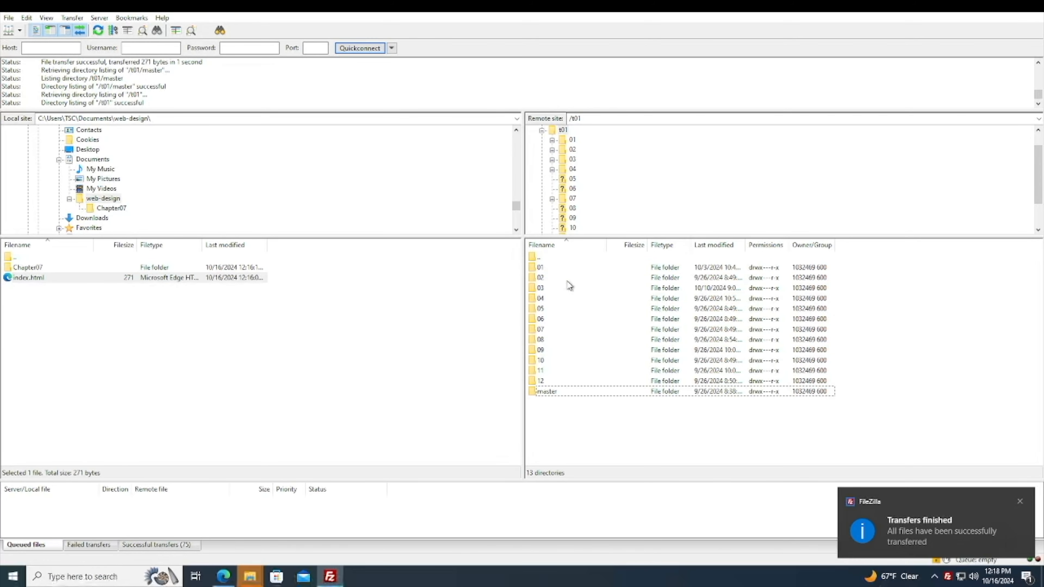
pyautogui.doubleClick(559, 391)
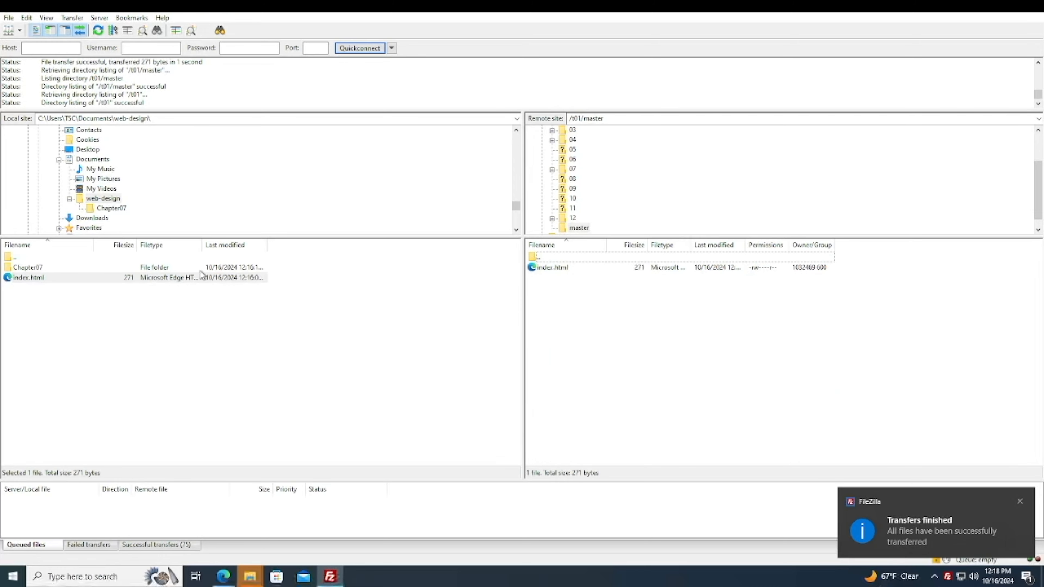
pyautogui.moveTo(24, 280); pyautogui.dragTo(580, 233)
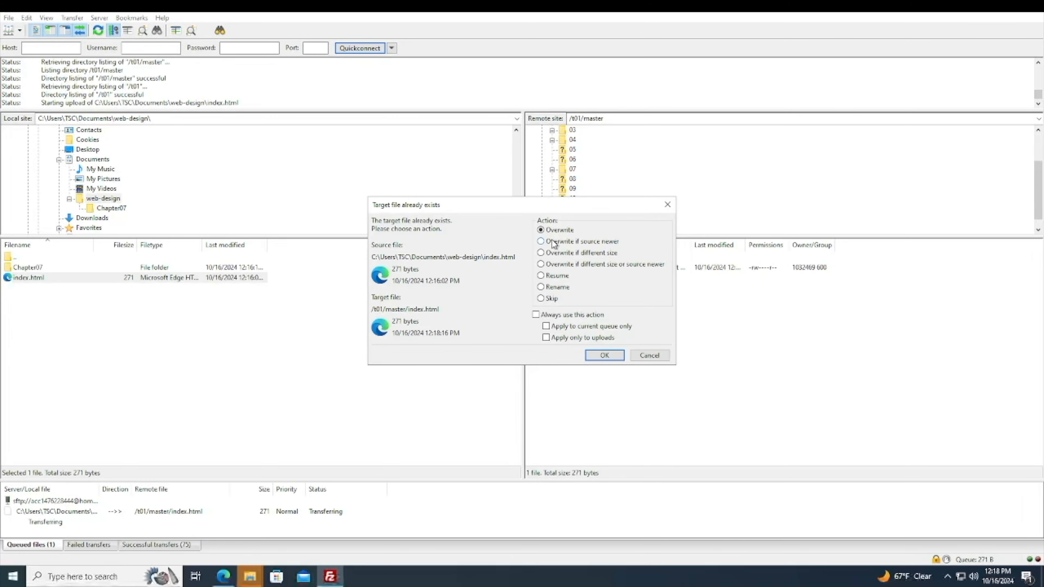
pyautogui.moveTo(636, 210); pyautogui.dragTo(519, 251)
pyautogui.click(533, 395)
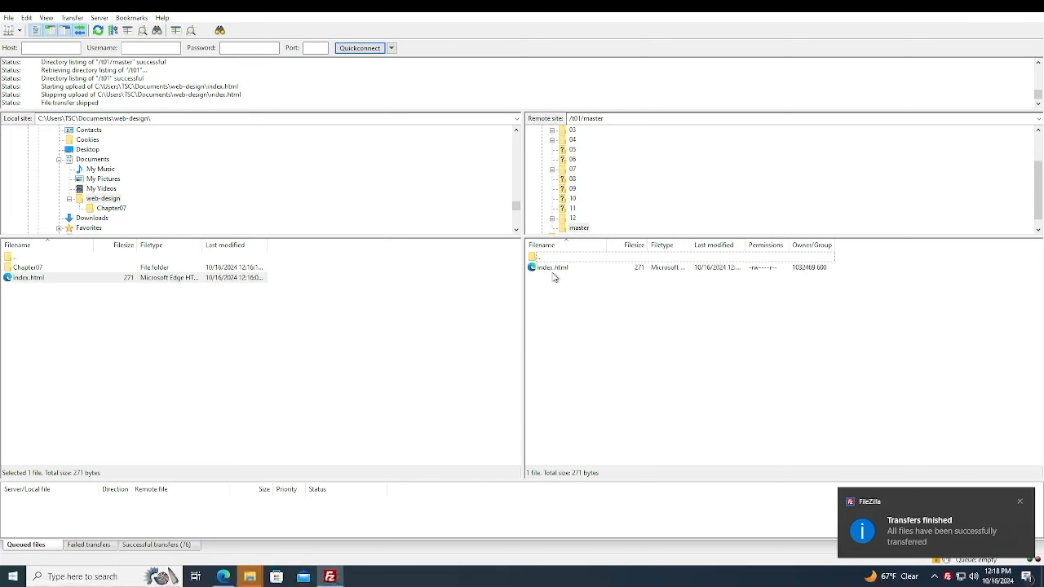
# Re-upload index.html to the remote master folder, choosing to overwrite the existing file.
pyautogui.click(577, 228)
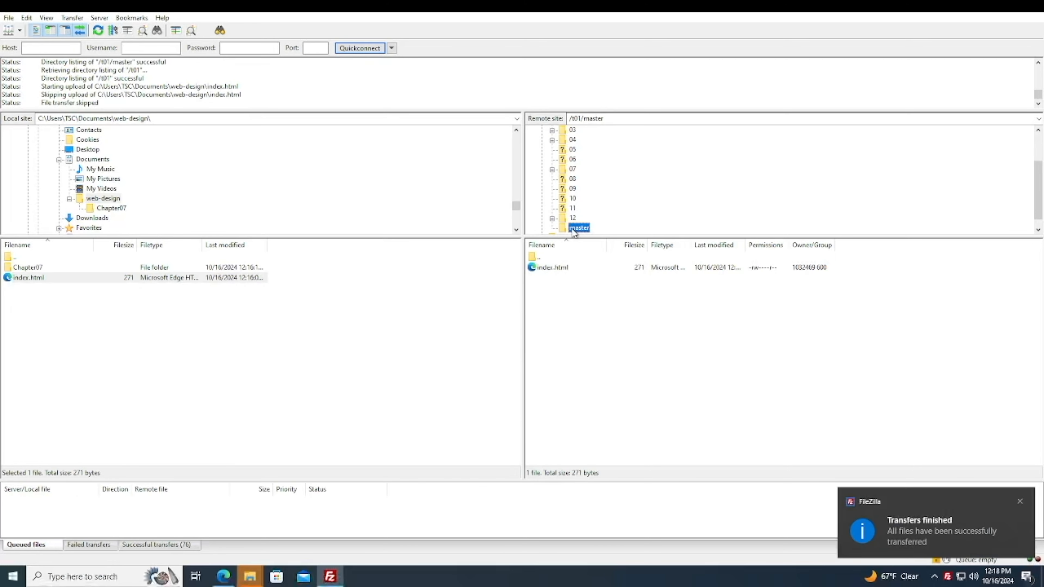
pyautogui.click(552, 268)
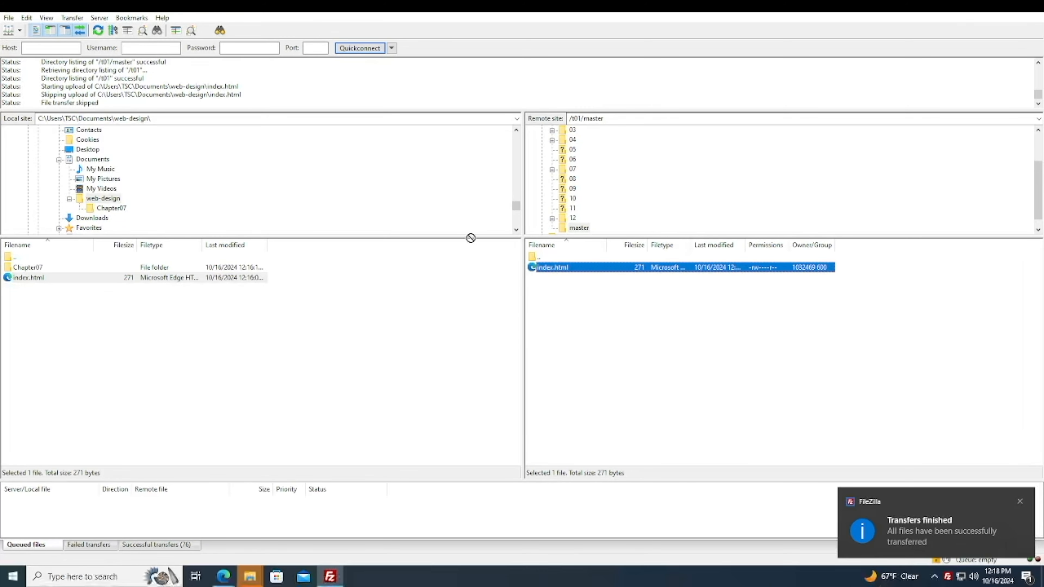
pyautogui.click(582, 231)
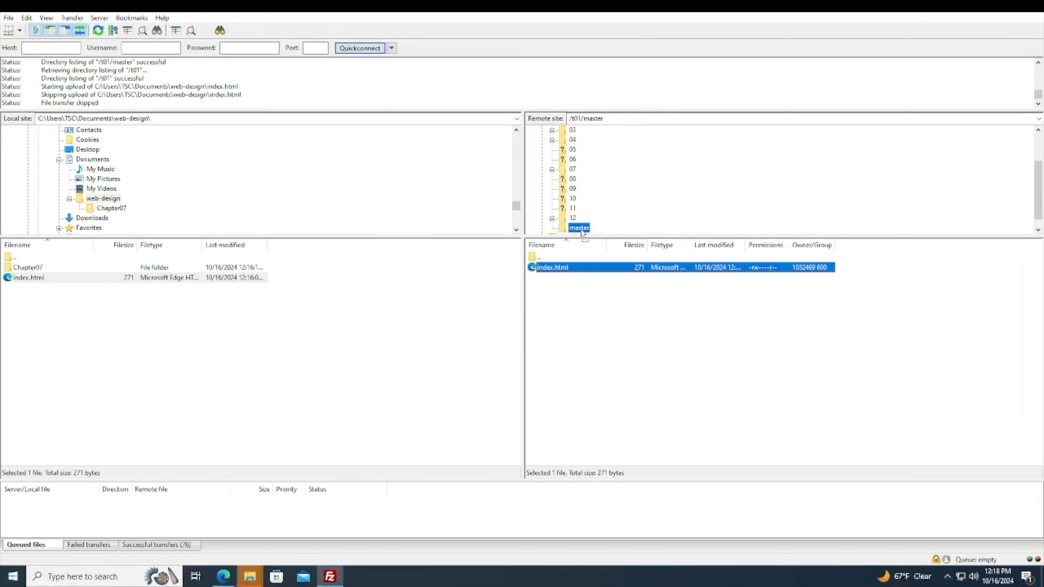
pyautogui.moveTo(583, 234); pyautogui.dragTo(583, 234)
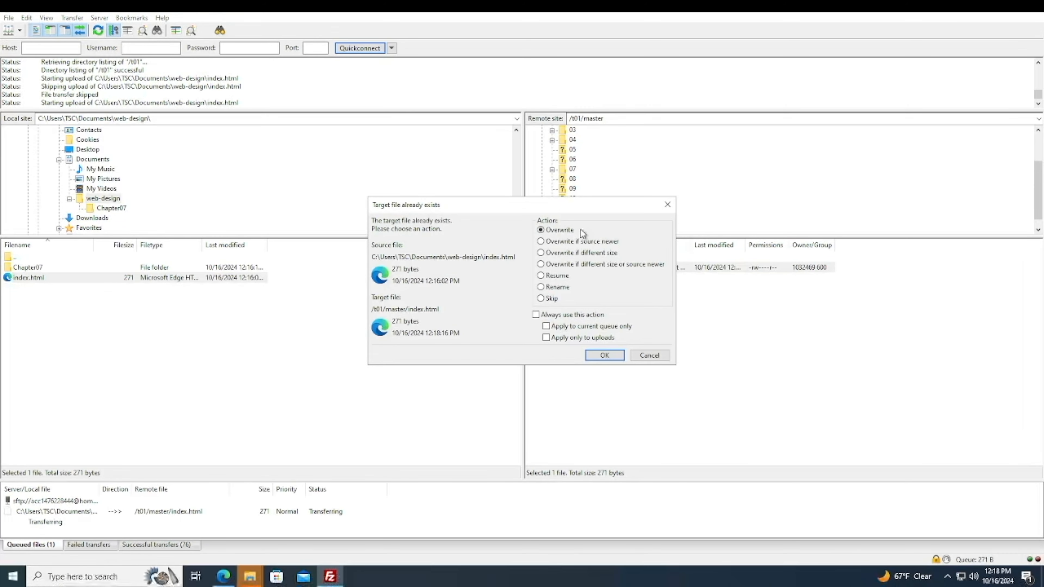
pyautogui.click(592, 354)
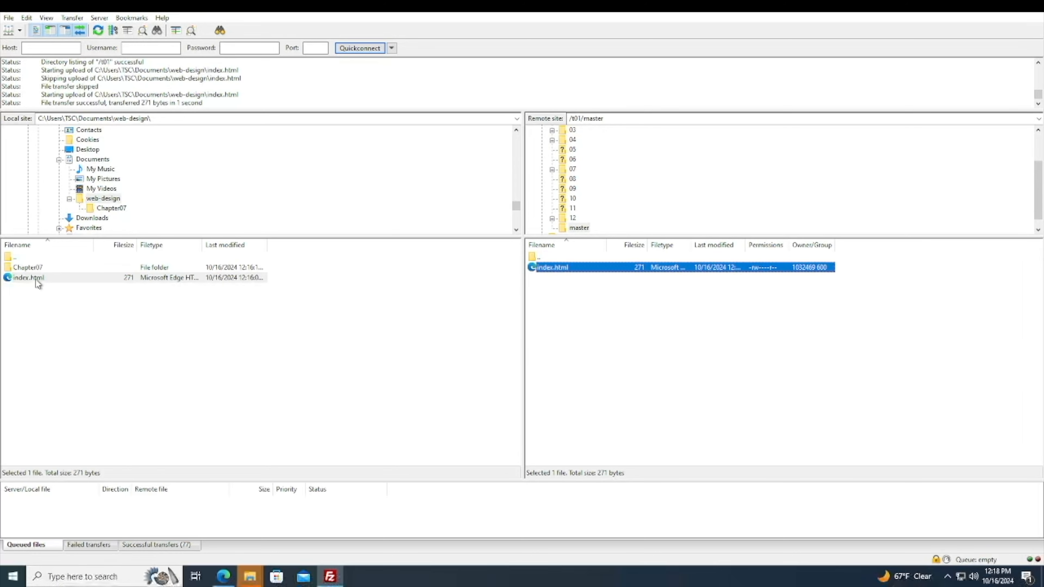
# Upload the local Chapter07 folder to the remote master folder.
pyautogui.click(576, 228)
pyautogui.scroll(1, 580, 227)
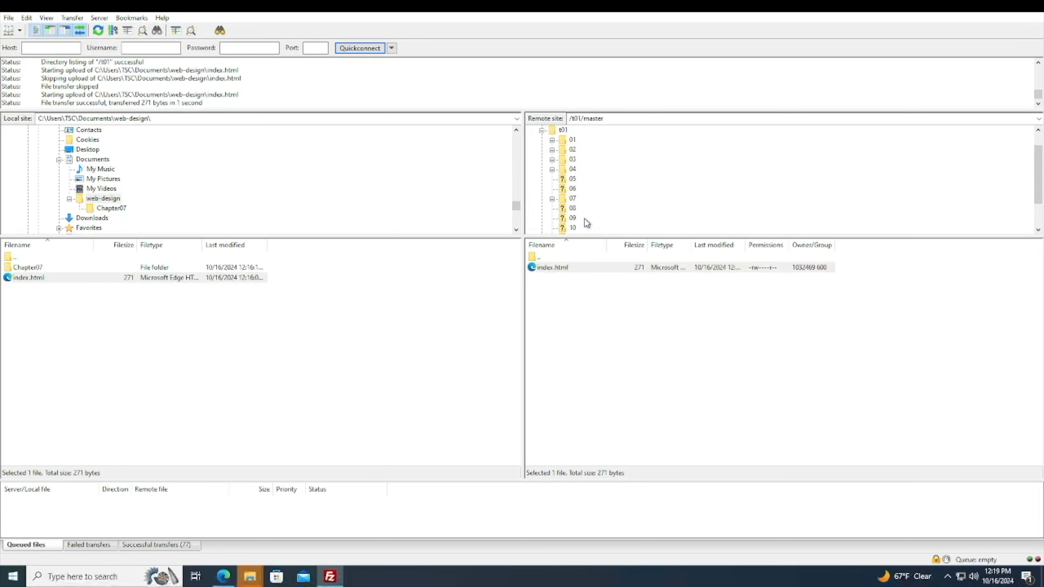
pyautogui.scroll(-2, 572, 188)
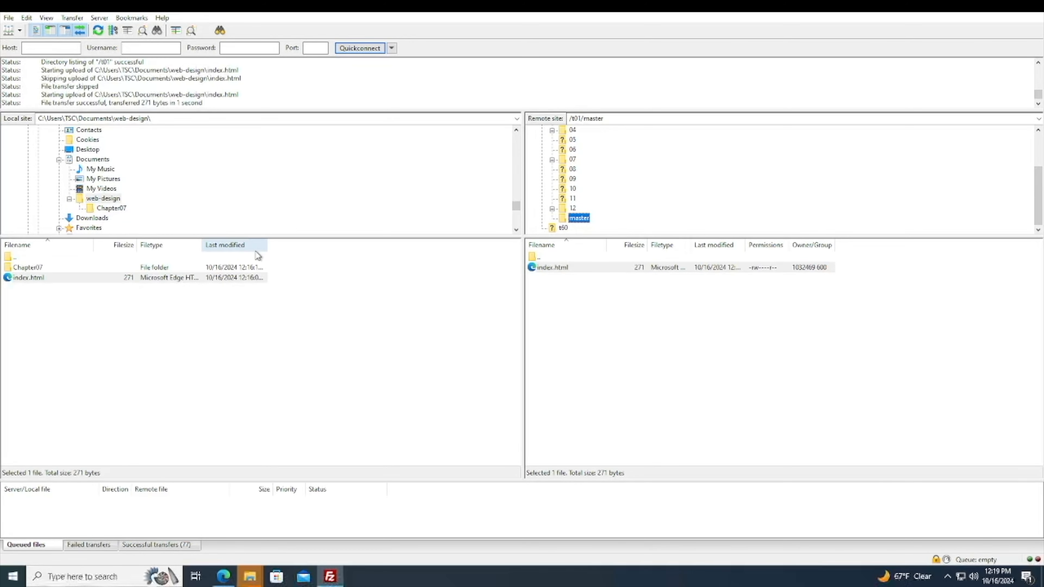
pyautogui.rightClick(28, 268)
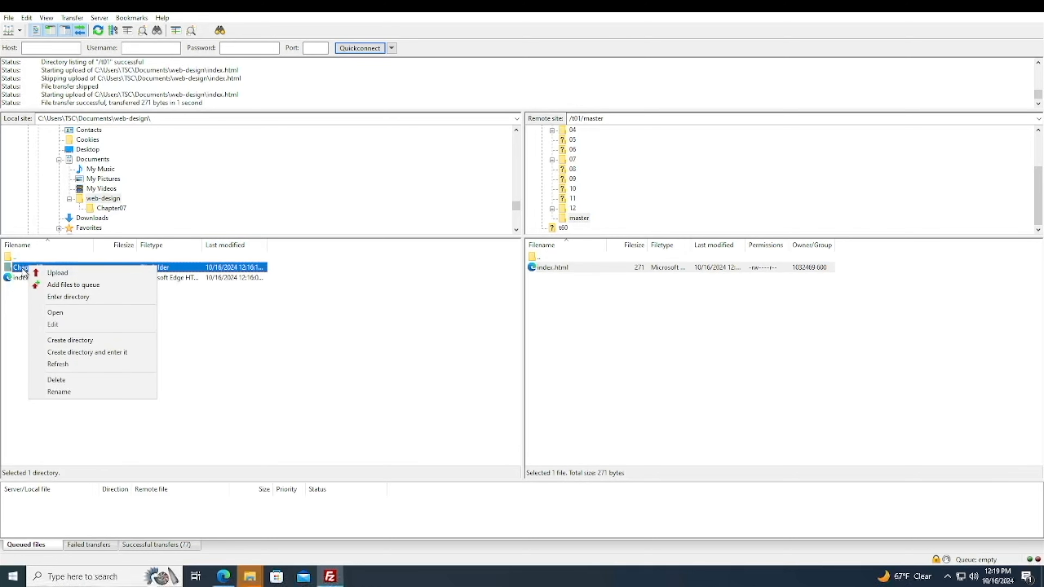
pyautogui.click(62, 270)
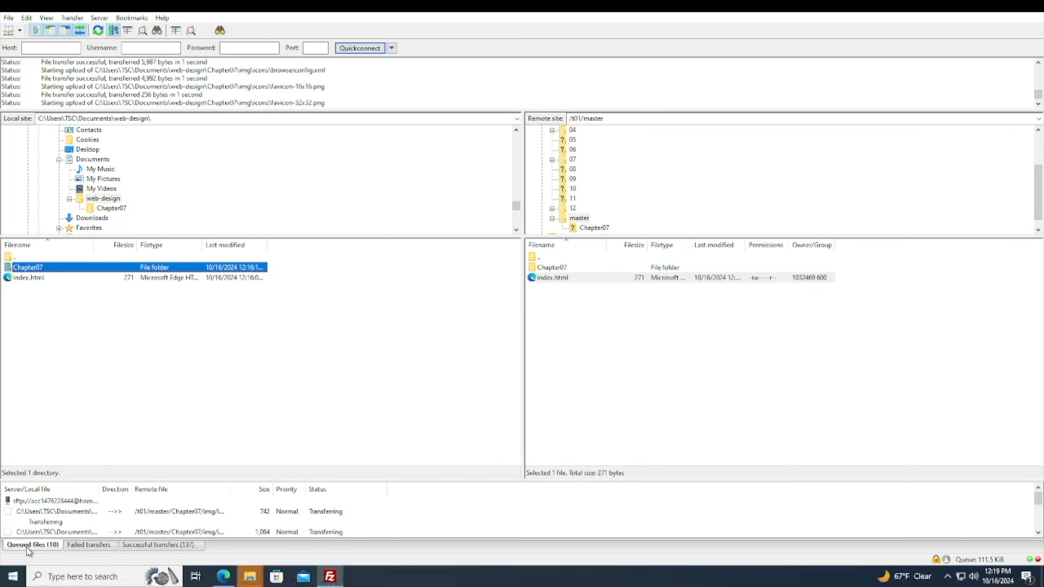
# Review the queued, failed and successful transfer lists and close the notification.
pyautogui.click(146, 545)
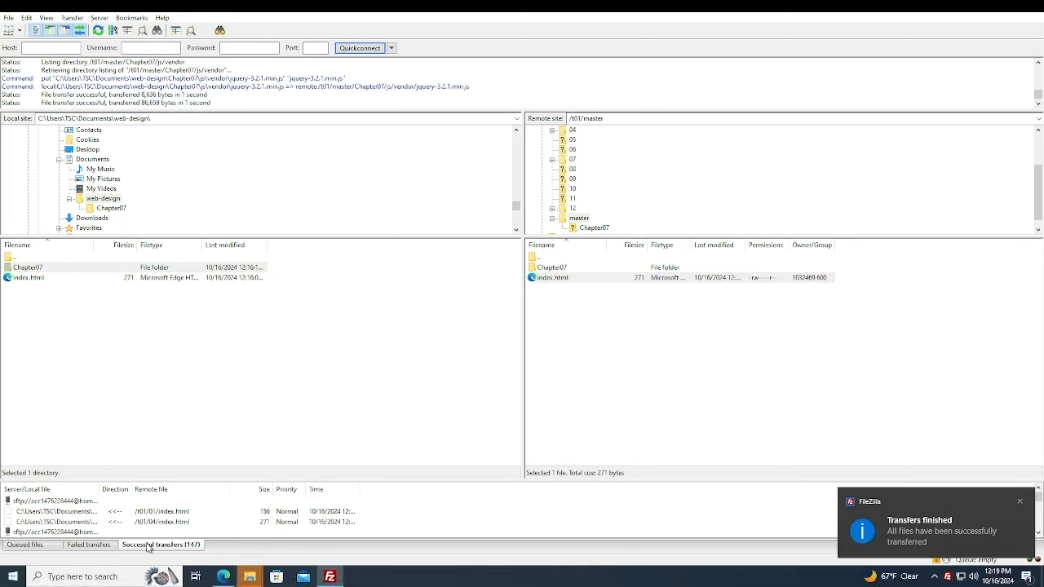
pyautogui.click(87, 547)
pyautogui.click(35, 548)
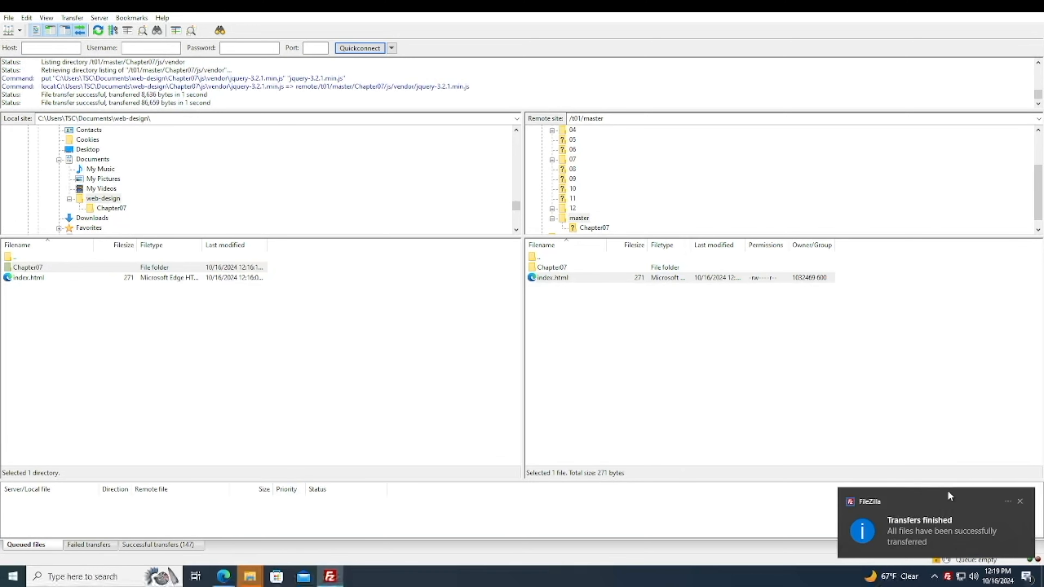
pyautogui.click(1020, 502)
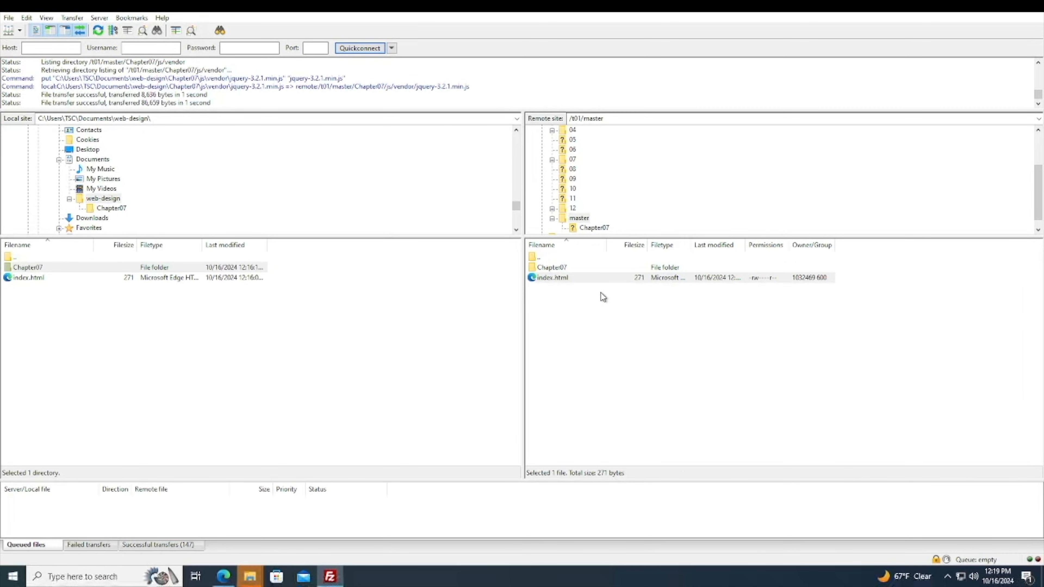
# Delete Chapter07 and index.html from the remote master folder, confirming the deletion.
pyautogui.click(588, 279)
pyautogui.keyDown('ctrl'); pyautogui.click(558, 268); pyautogui.keyUp('ctrl')
pyautogui.rightClick(558, 268)
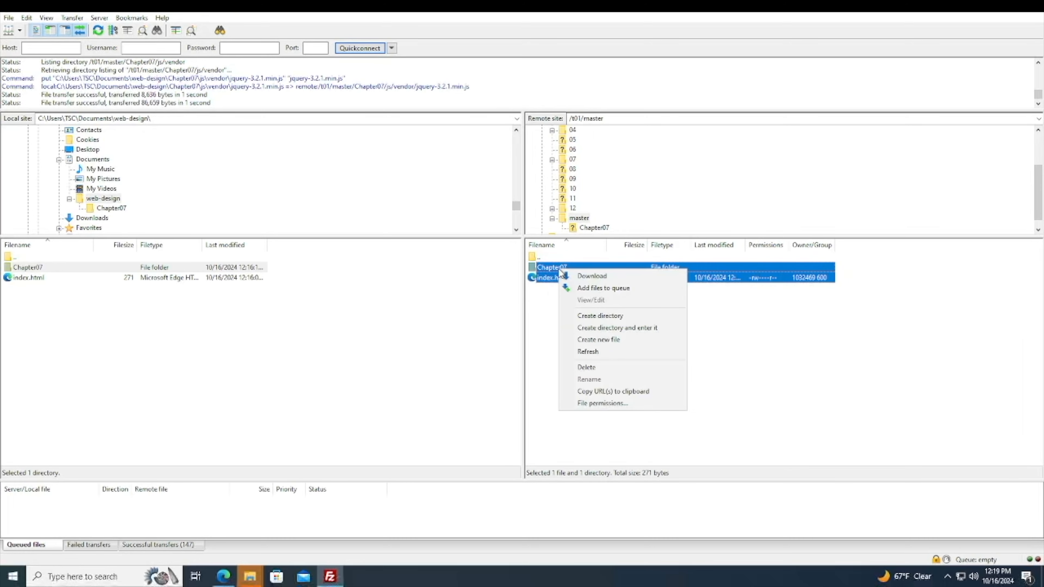
pyautogui.click(598, 368)
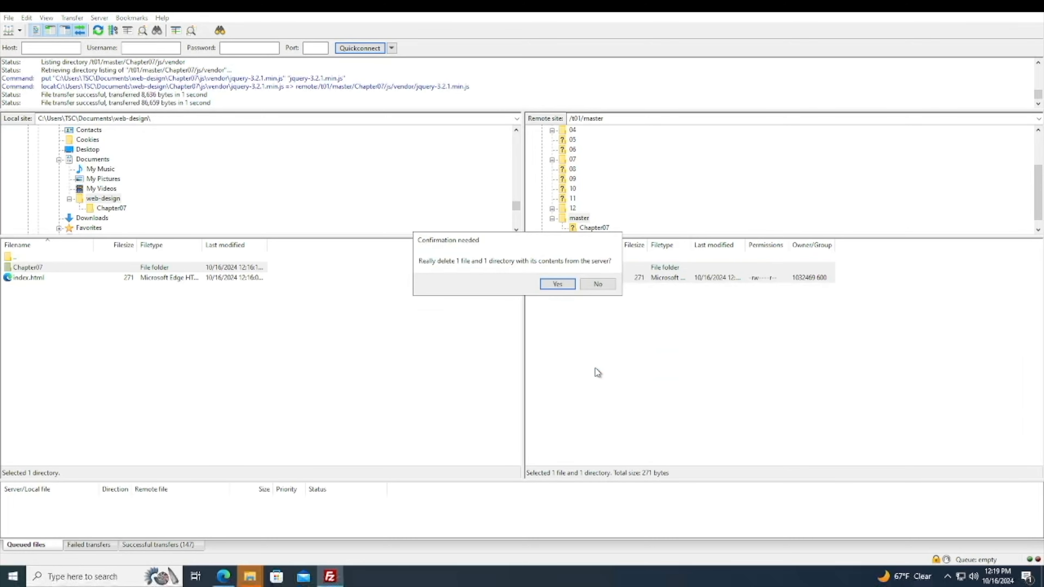
pyautogui.click(559, 288)
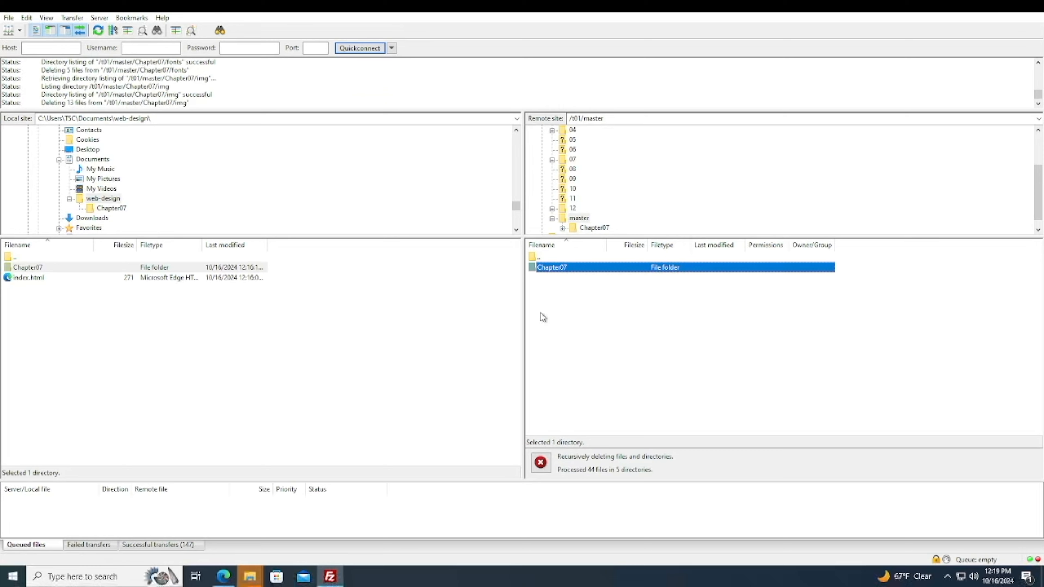
# Check the successful and failed transfer lists and the emptied remote master folder.
pyautogui.click(145, 546)
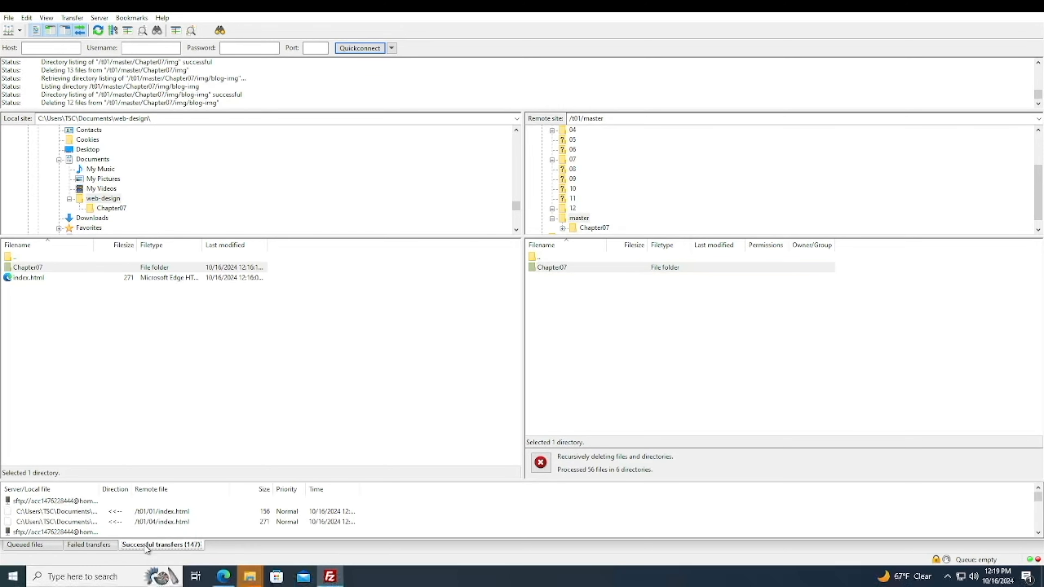
pyautogui.click(89, 545)
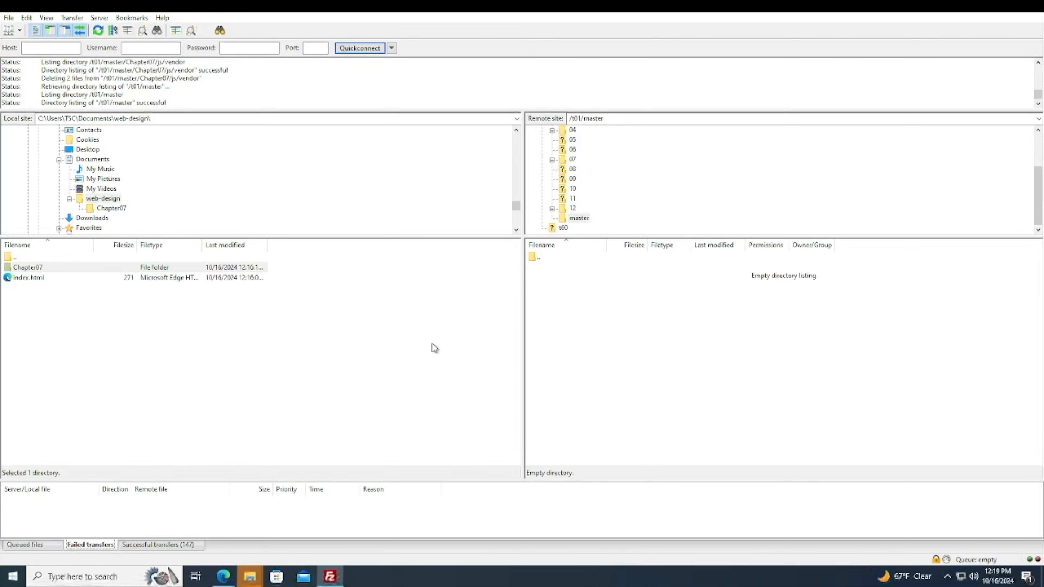
pyautogui.click(225, 318)
pyautogui.click(613, 310)
pyautogui.click(579, 218)
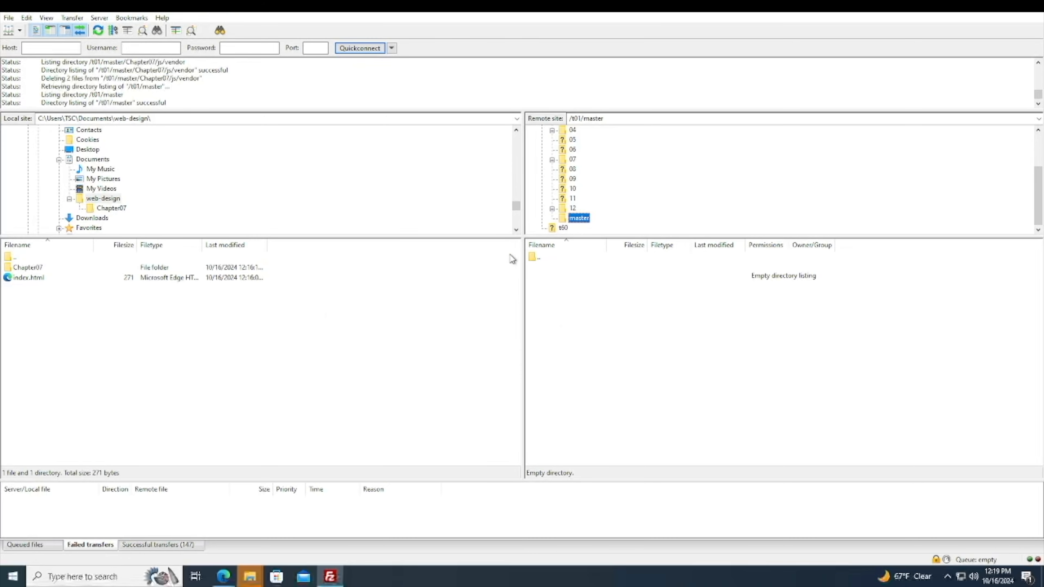
# Add the local Chapter07 folder and index.html to the transfer queue.
pyautogui.moveTo(70, 299); pyautogui.dragTo(27, 271)
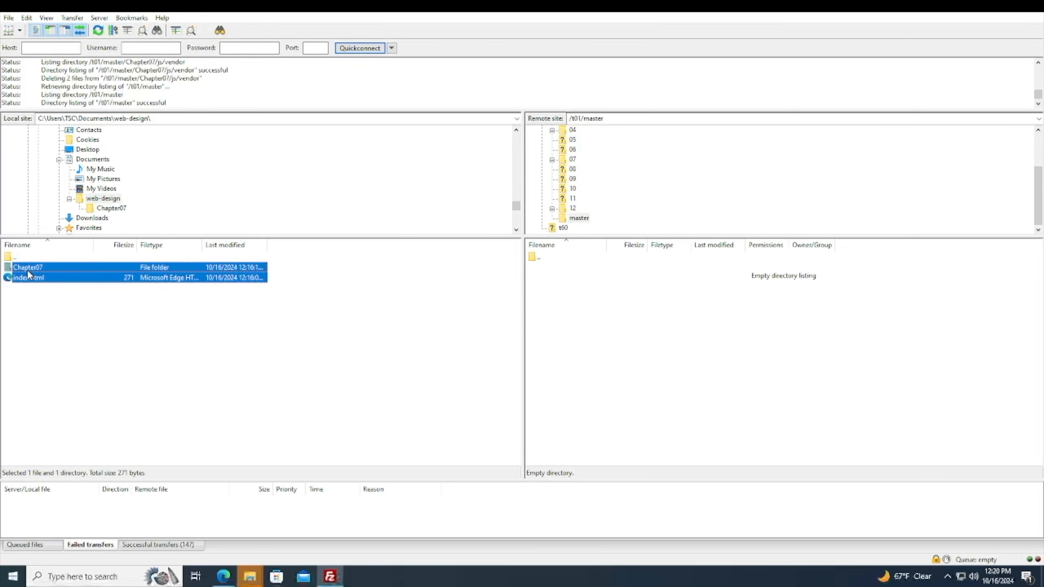
pyautogui.rightClick(28, 272)
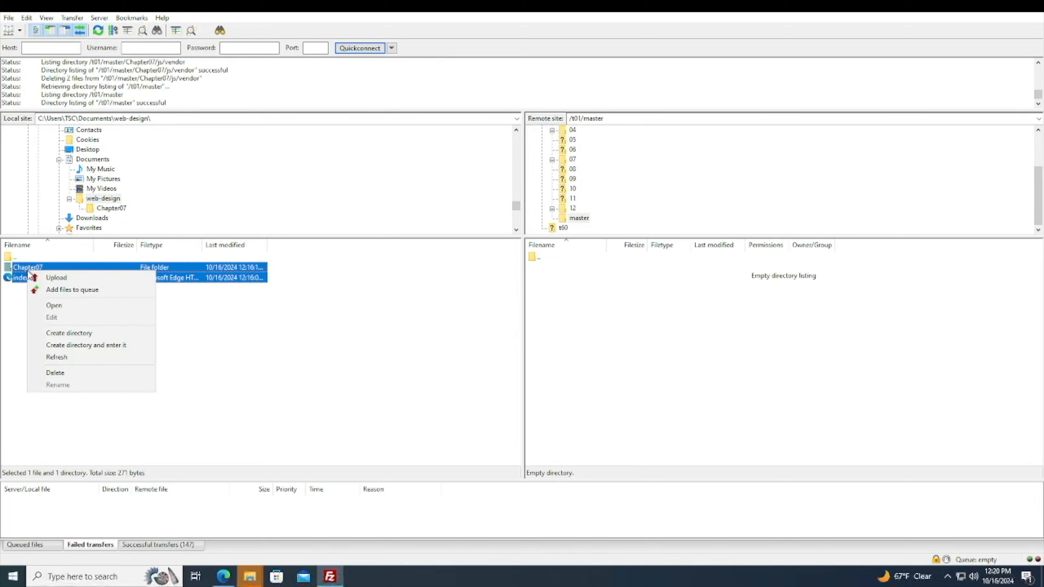
pyautogui.click(118, 293)
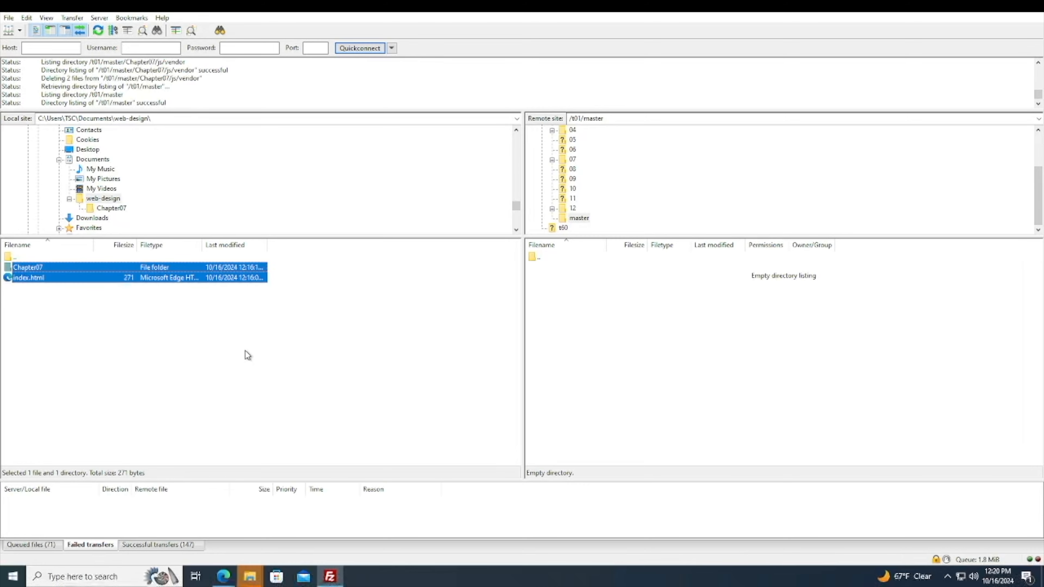
# Open the queued files list and upload index.html alone to the remote master folder.
pyautogui.click(33, 544)
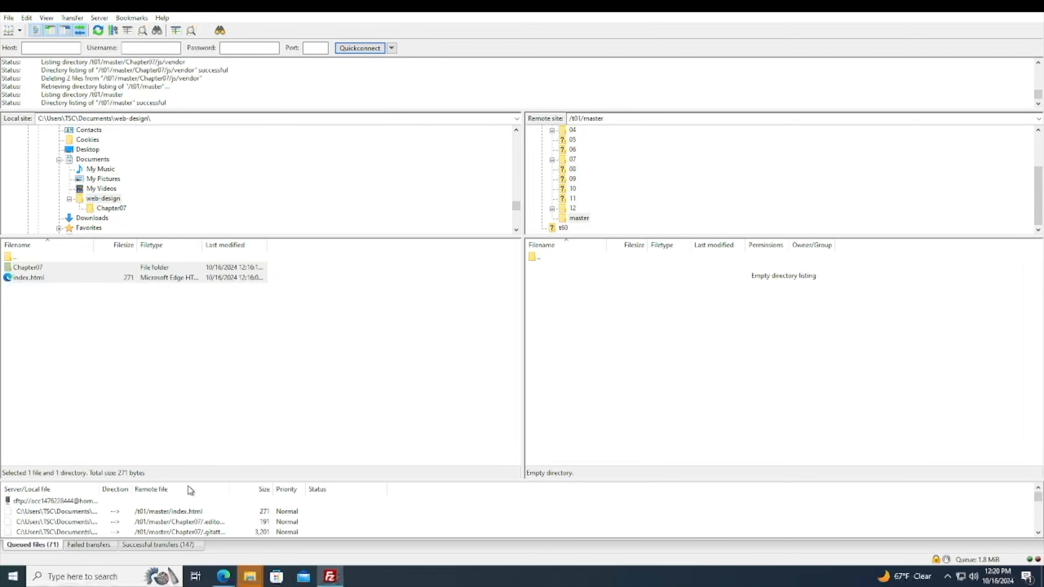
pyautogui.moveTo(196, 479); pyautogui.dragTo(186, 394)
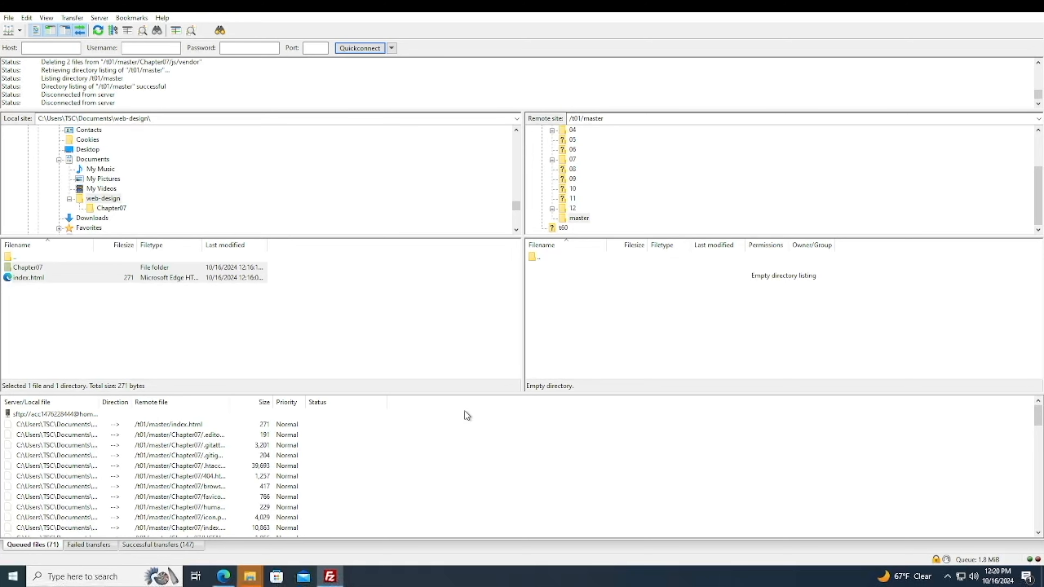
pyautogui.click(263, 357)
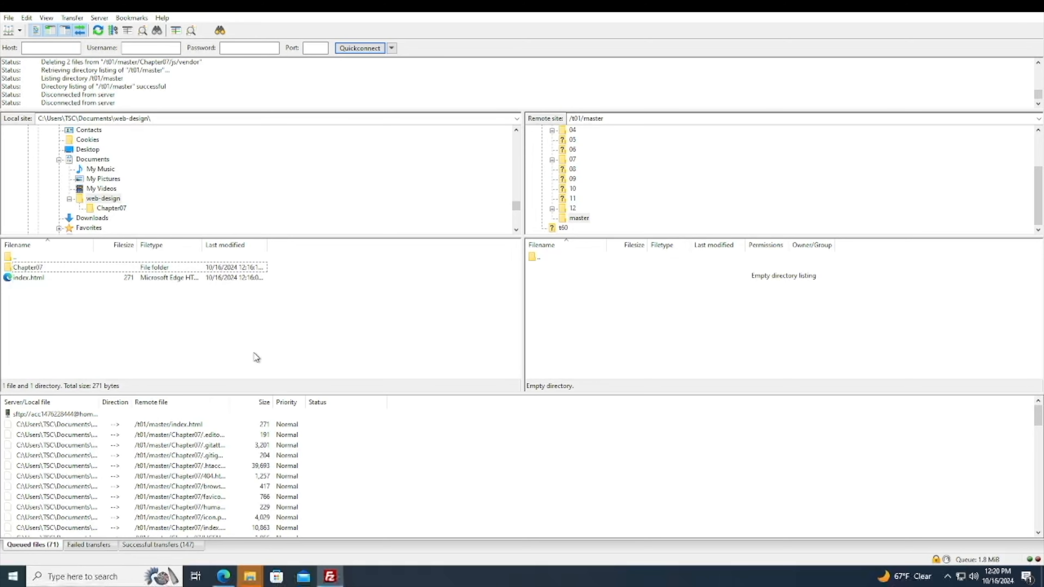
pyautogui.moveTo(23, 279); pyautogui.dragTo(646, 347)
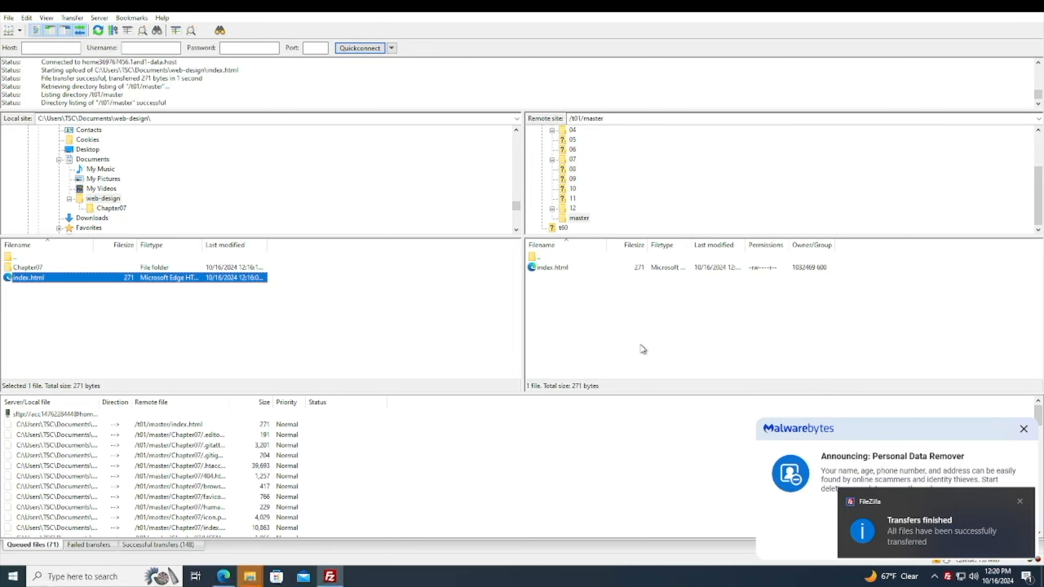
# Close the notifications and delete the uploaded index.html from the remote master folder, confirming the deletion.
pyautogui.click(566, 268)
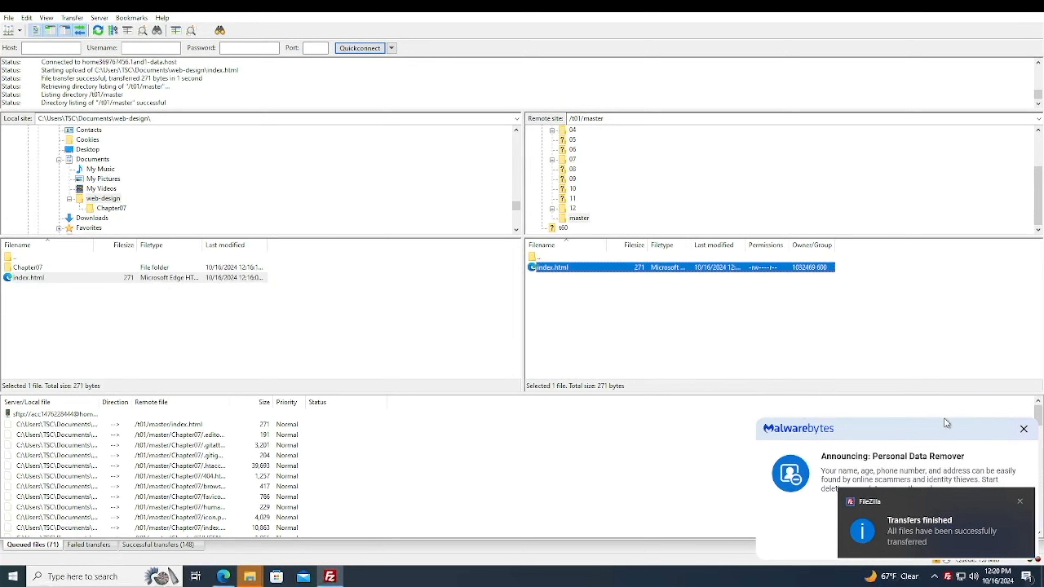
pyautogui.click(1024, 429)
pyautogui.click(1023, 501)
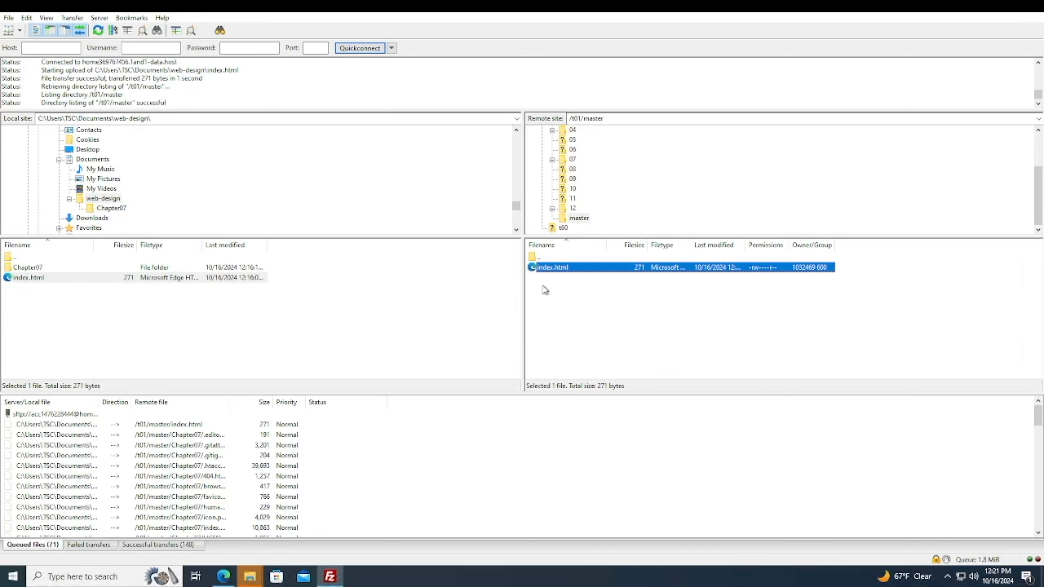
pyautogui.rightClick(551, 269)
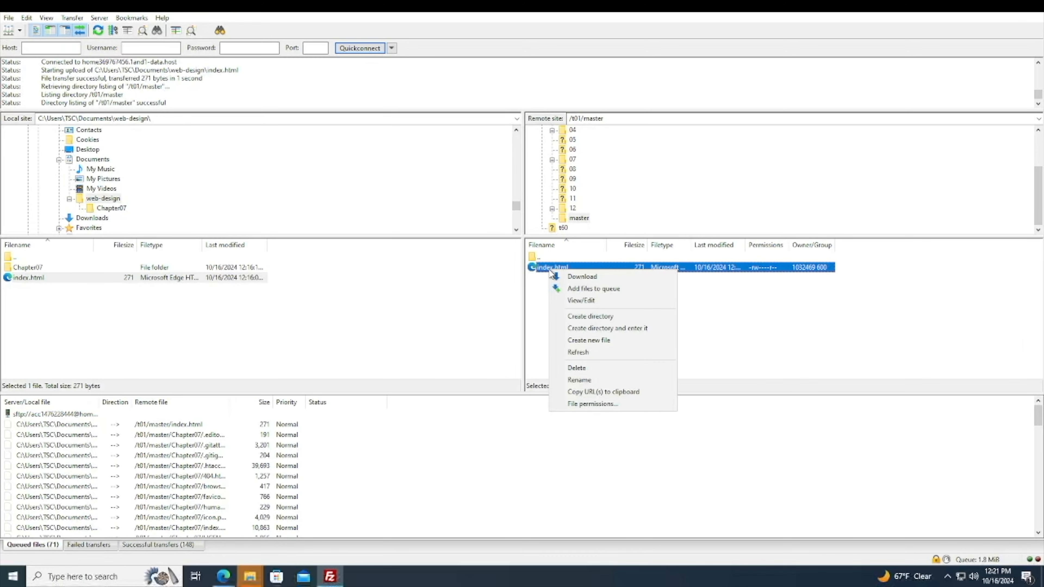
pyautogui.click(577, 369)
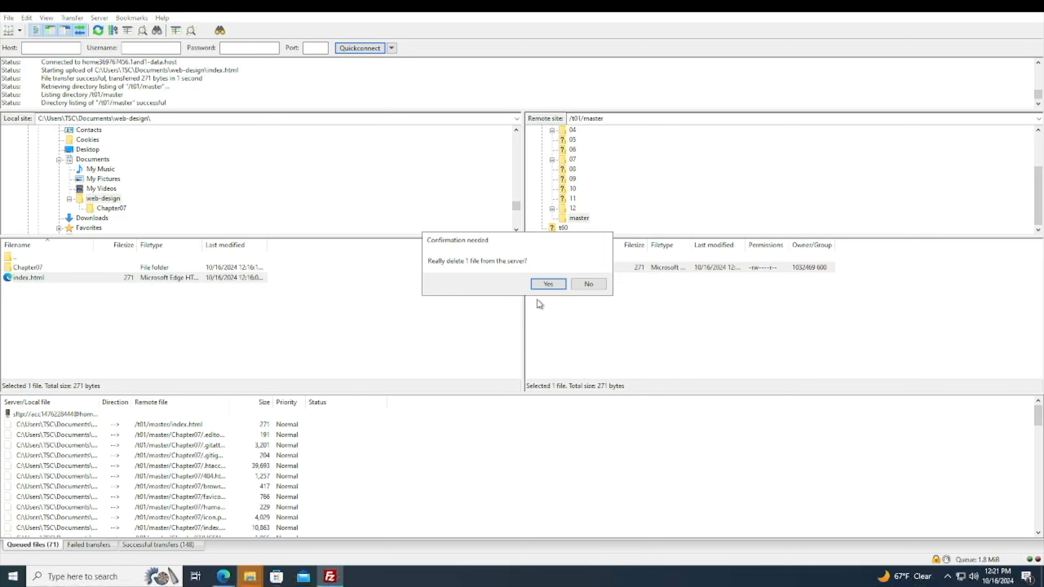
pyautogui.click(546, 285)
# Process the transfer queue to upload Chapter07 and index.html to the remote master folder.
pyautogui.rightClick(47, 543)
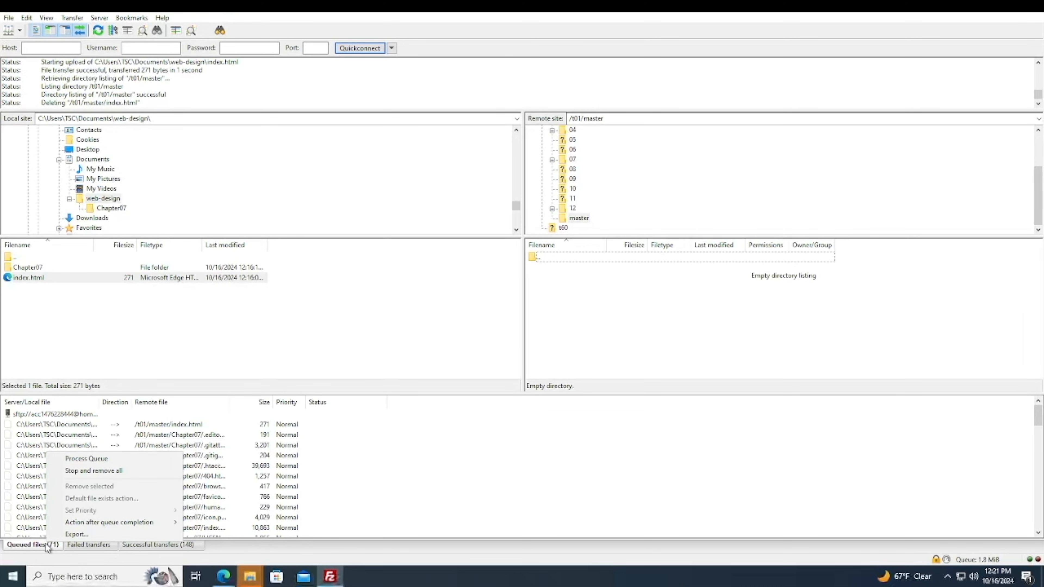
pyautogui.rightClick(36, 548)
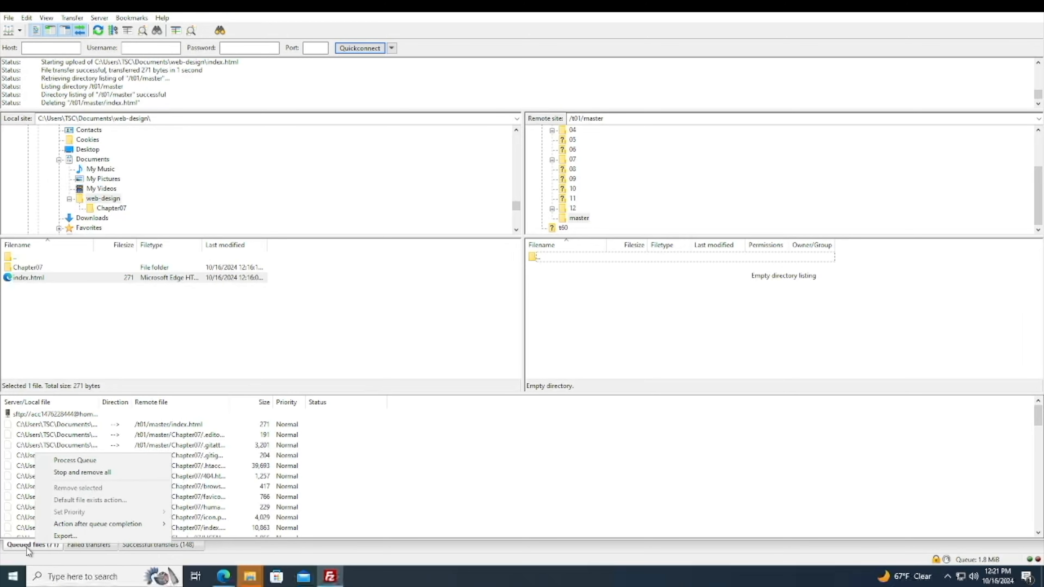
pyautogui.click(97, 468)
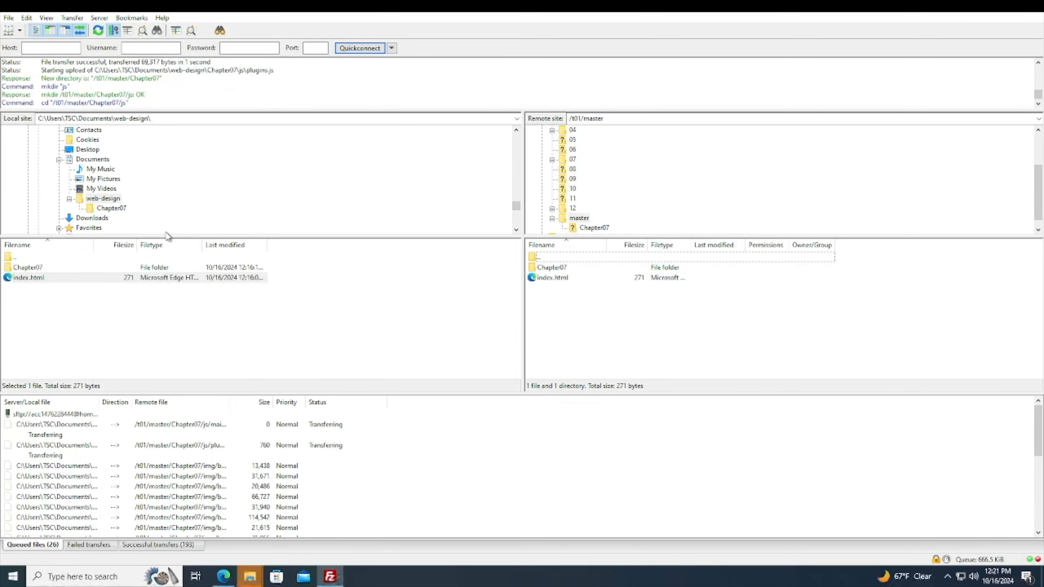
# Delete the remote Chapter07 folder and index.html from the master folder, confirming the deletion.
pyautogui.click(79, 21)
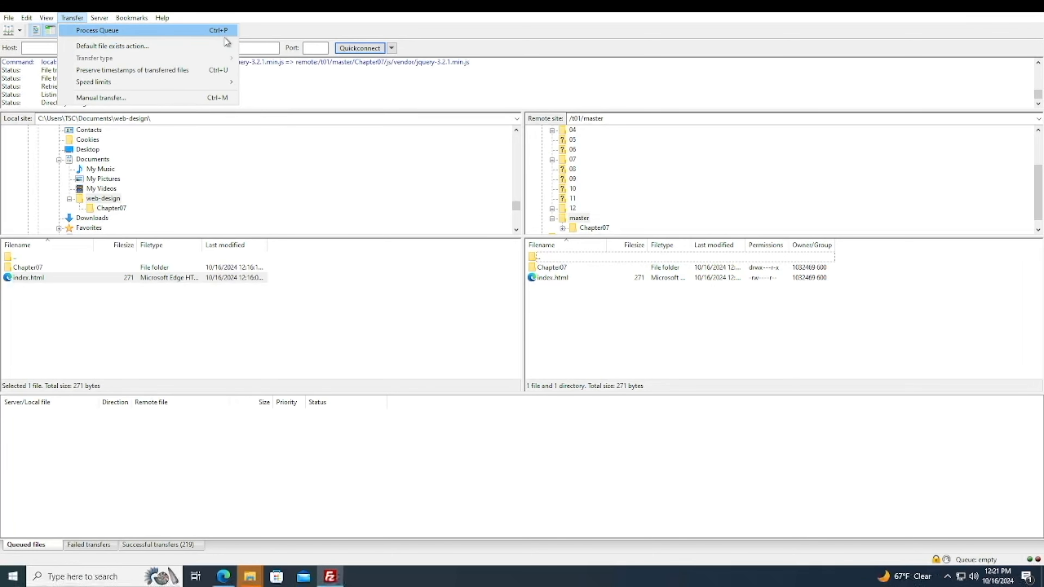
pyautogui.moveTo(564, 321); pyautogui.dragTo(538, 262)
pyautogui.rightClick(545, 273)
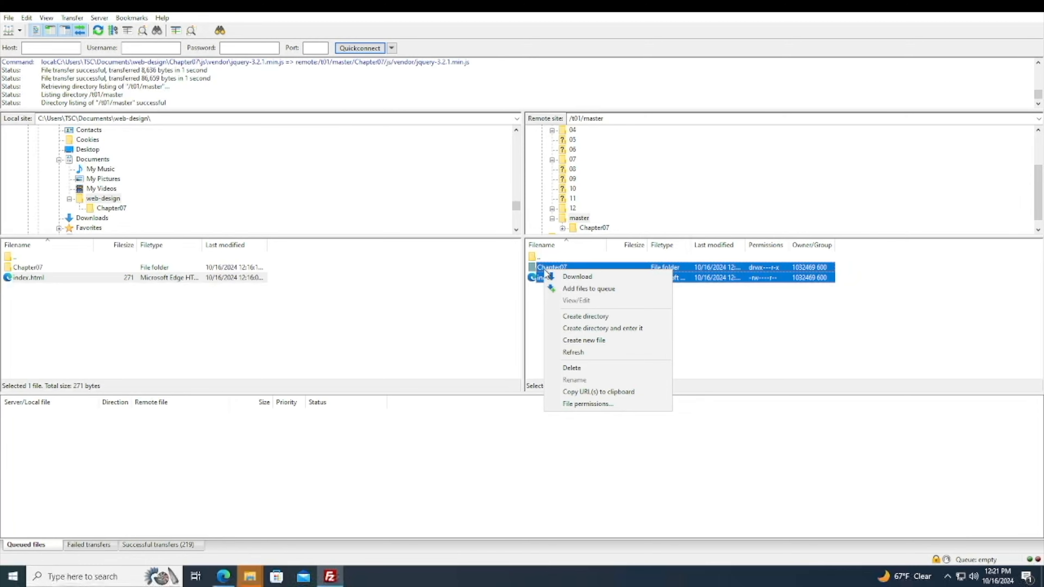
pyautogui.click(560, 369)
pyautogui.click(556, 284)
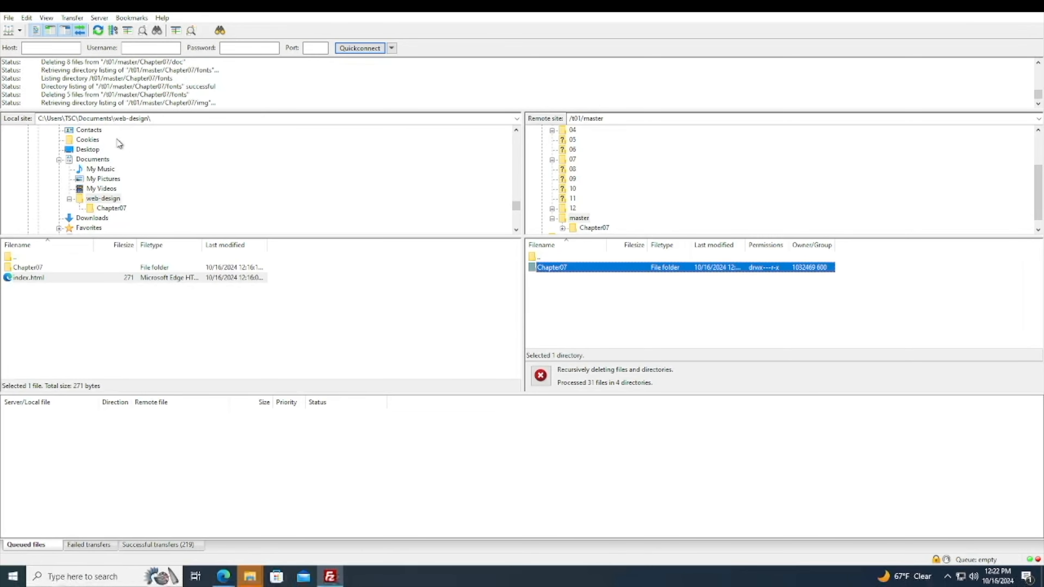
pyautogui.moveTo(111, 109); pyautogui.dragTo(109, 165)
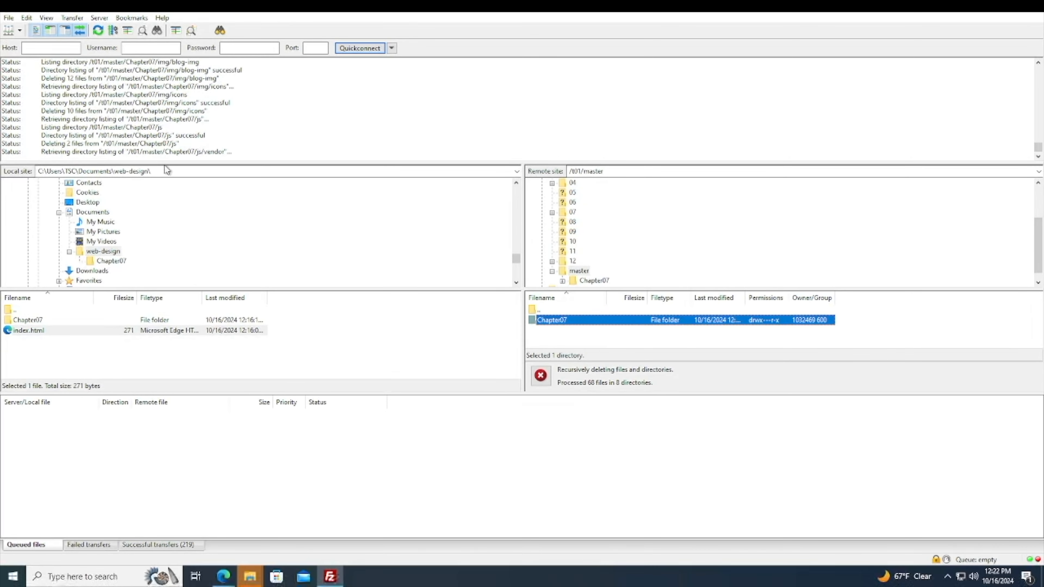
# Add the local Chapter07 folder and index.html to the upload queue and close the transfers-finished notification.
pyautogui.rightClick(30, 321)
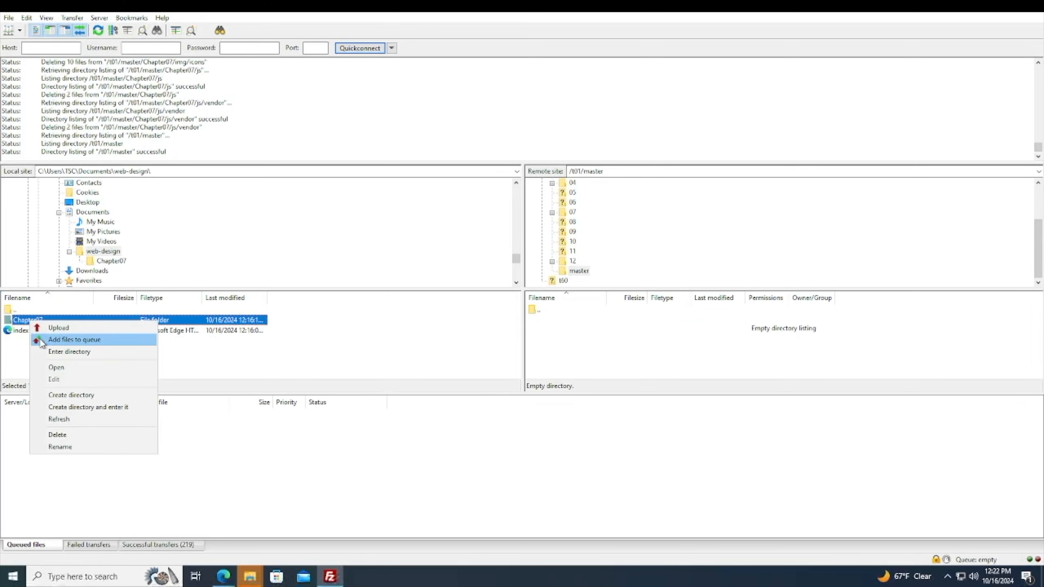
pyautogui.click(50, 341)
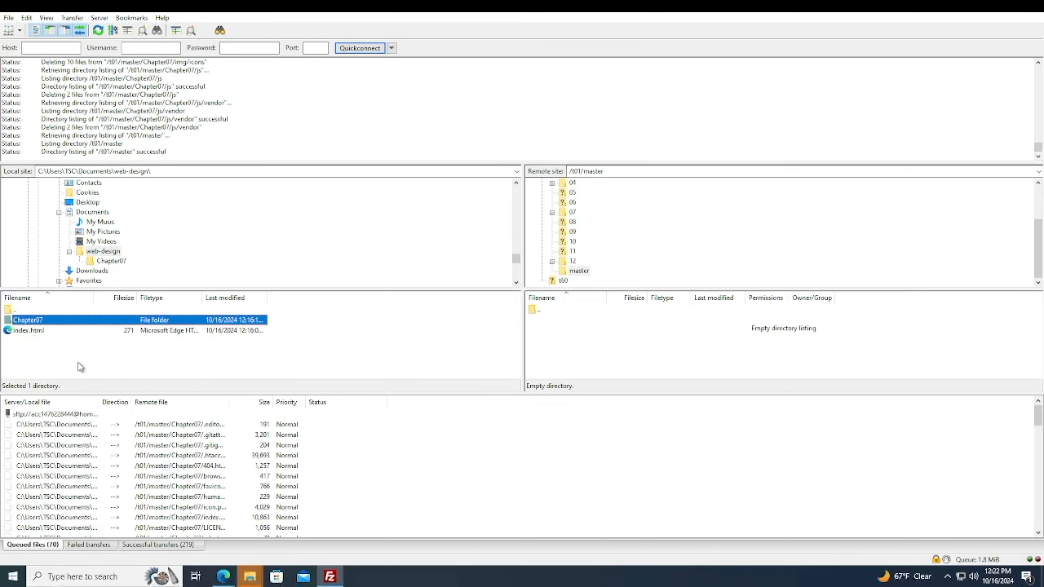
pyautogui.click(33, 339)
pyautogui.rightClick(30, 332)
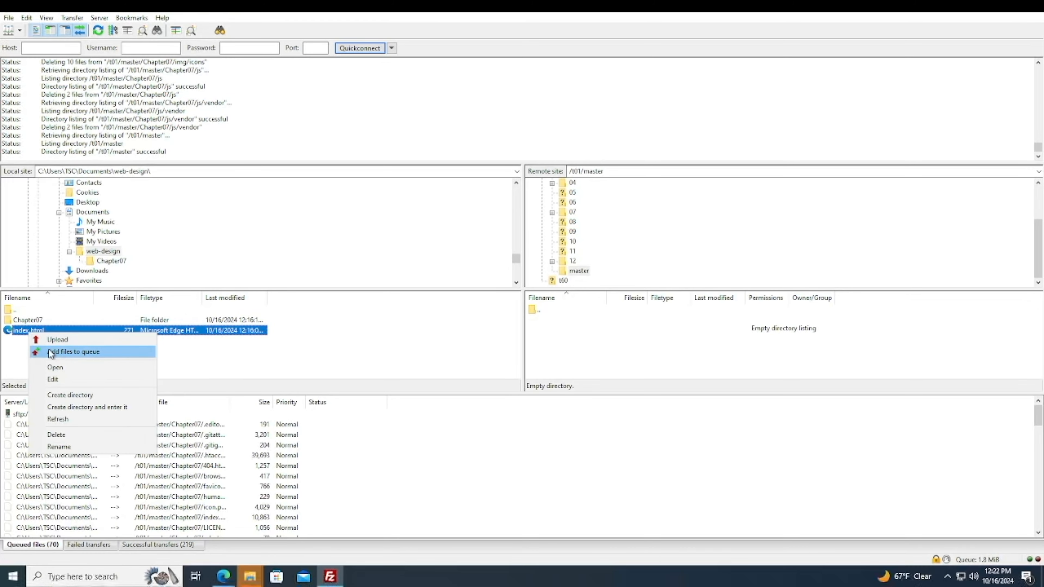
pyautogui.click(49, 350)
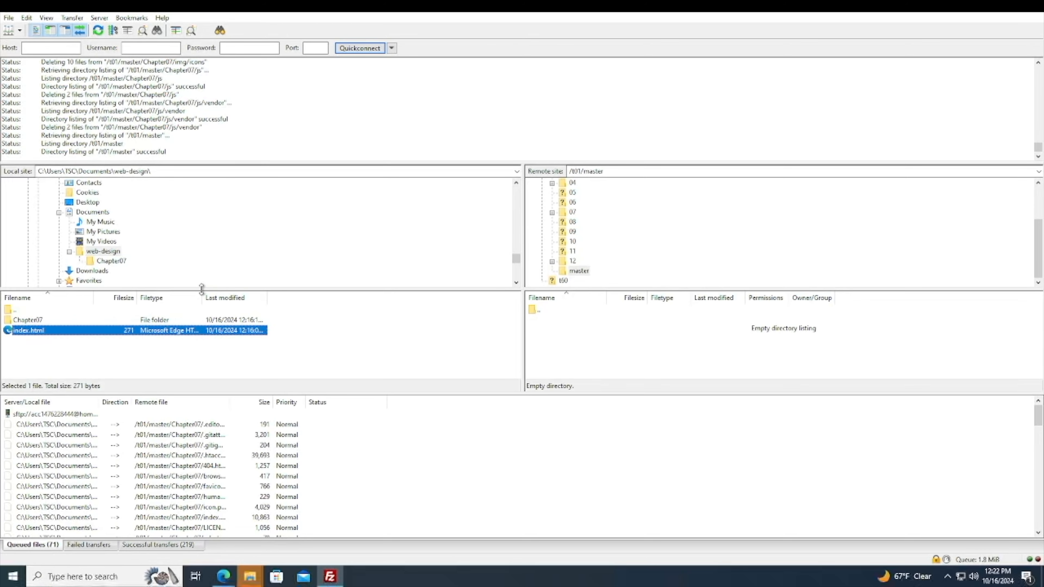
pyautogui.moveTo(201, 288); pyautogui.dragTo(202, 260)
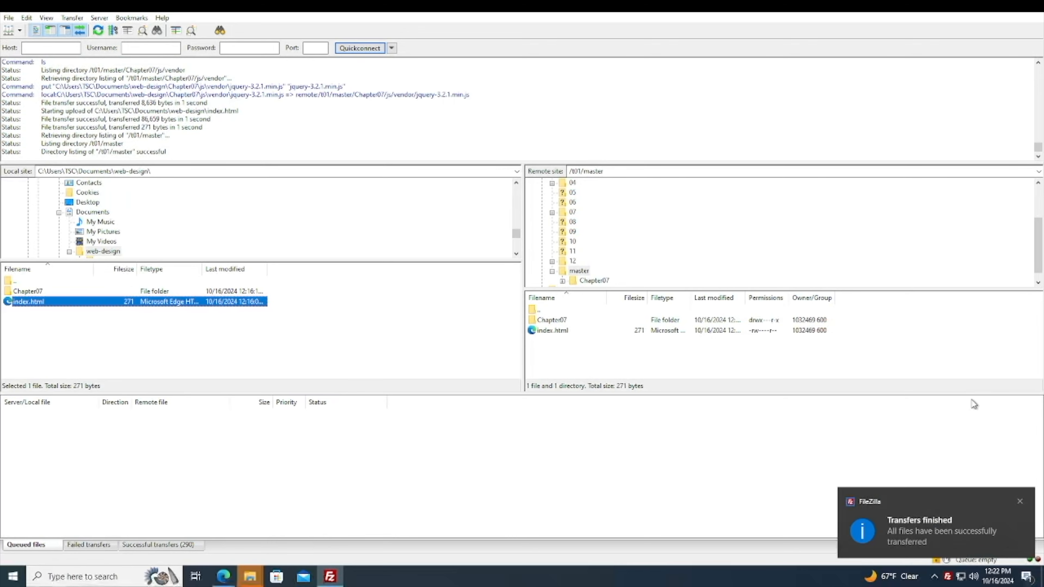
pyautogui.click(1019, 502)
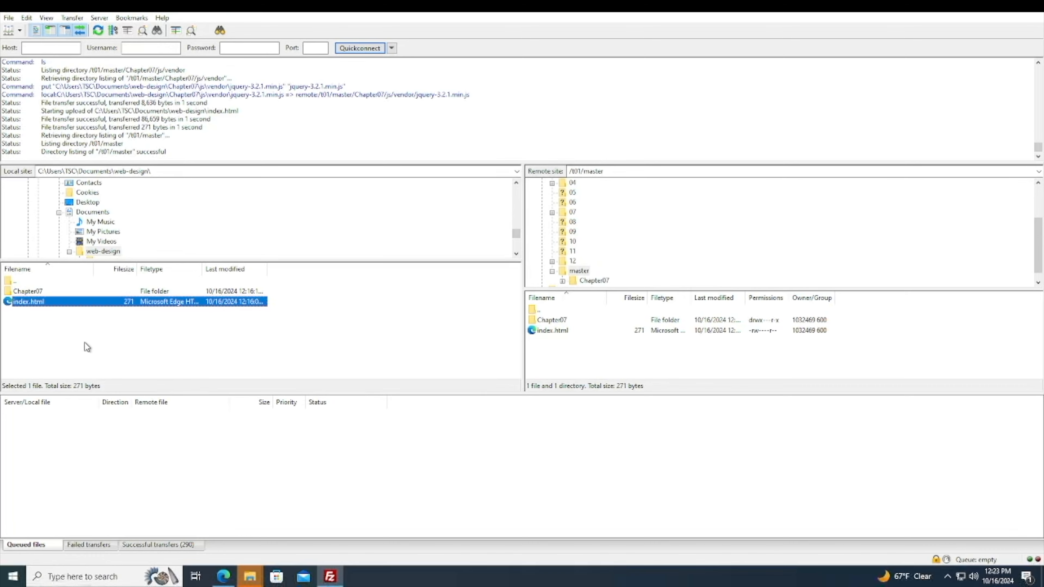
# Create a new local directory named Chapter-07-back inside the web-design folder.
pyautogui.rightClick(67, 337)
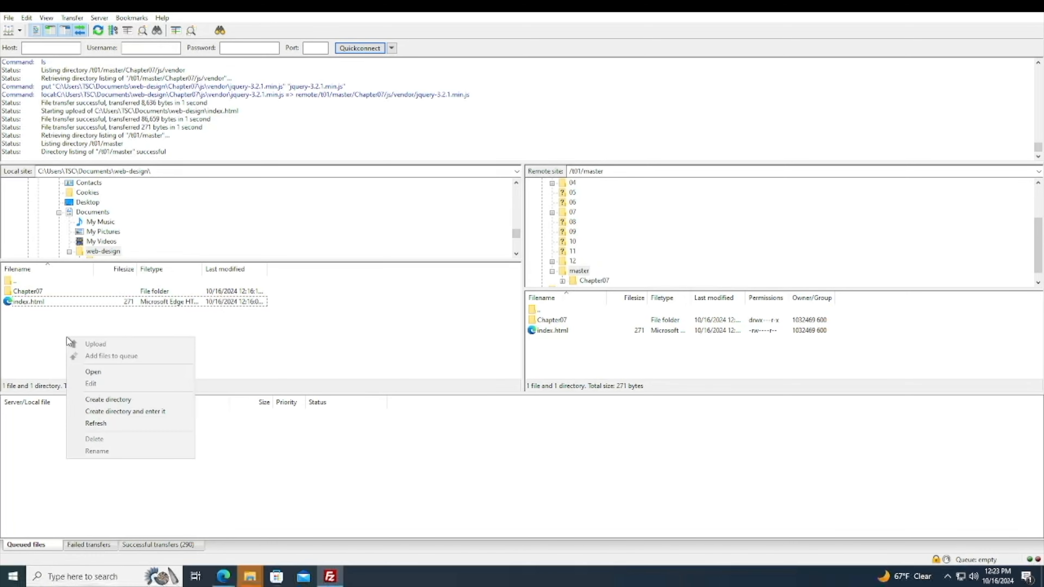
pyautogui.click(85, 399)
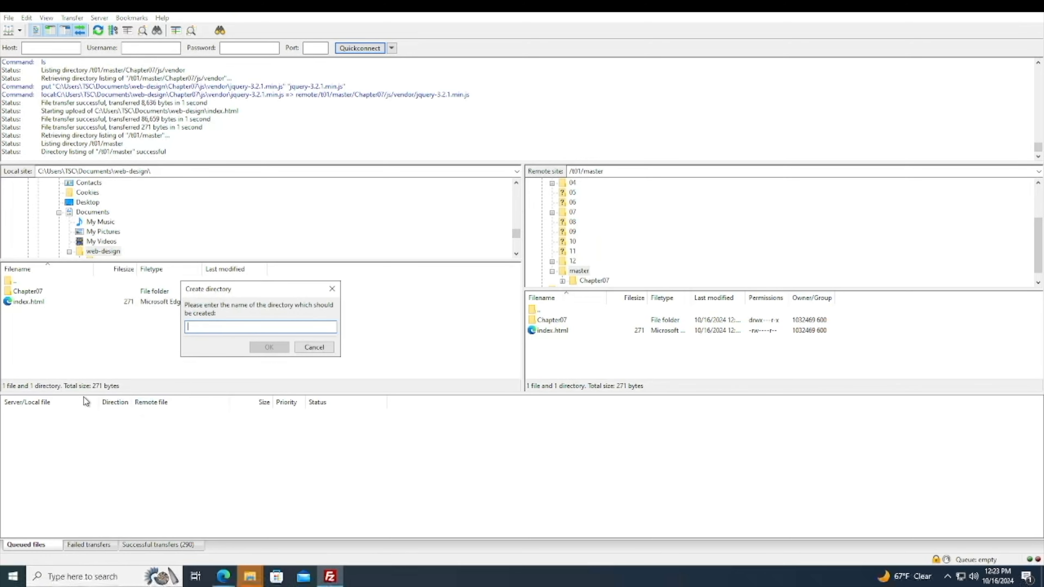
pyautogui.write('Chapter')
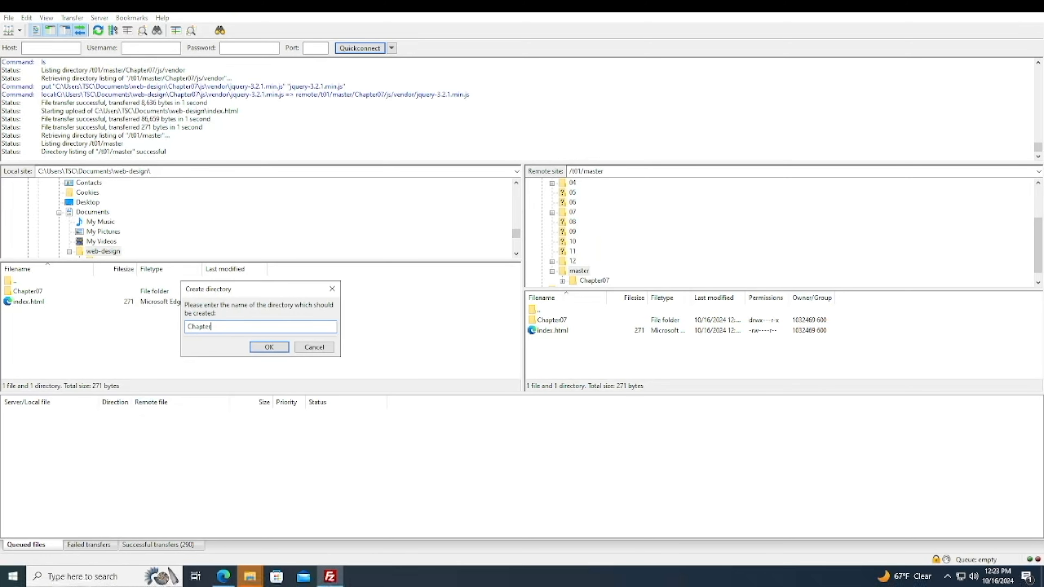
pyautogui.write('-08-')
pyautogui.press('BackSpace')
pyautogui.press('BackSpace')
pyautogui.write('7')
pyautogui.write('backu')
pyautogui.press('BackSpace')
pyautogui.click(269, 347)
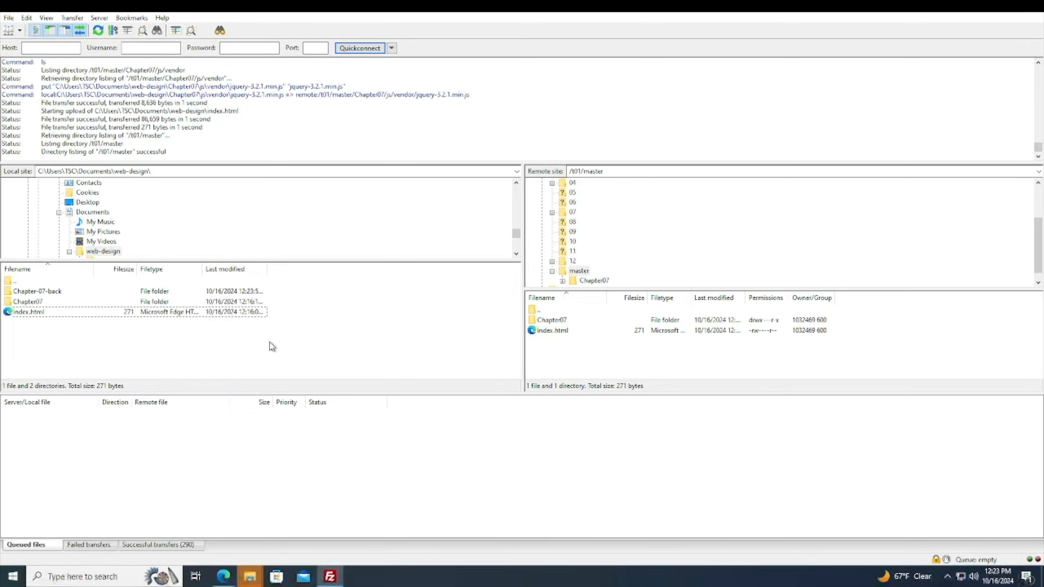
# Open the local Chapter-07-back folder and queue the remote Chapter07 folder and index.html for download into it.
pyautogui.click(33, 292)
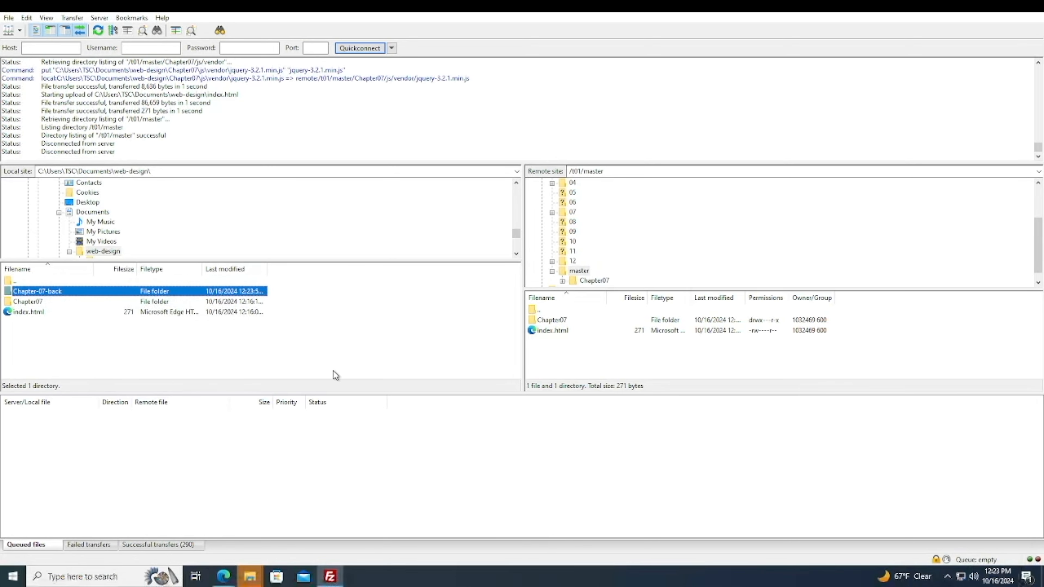
pyautogui.doubleClick(43, 292)
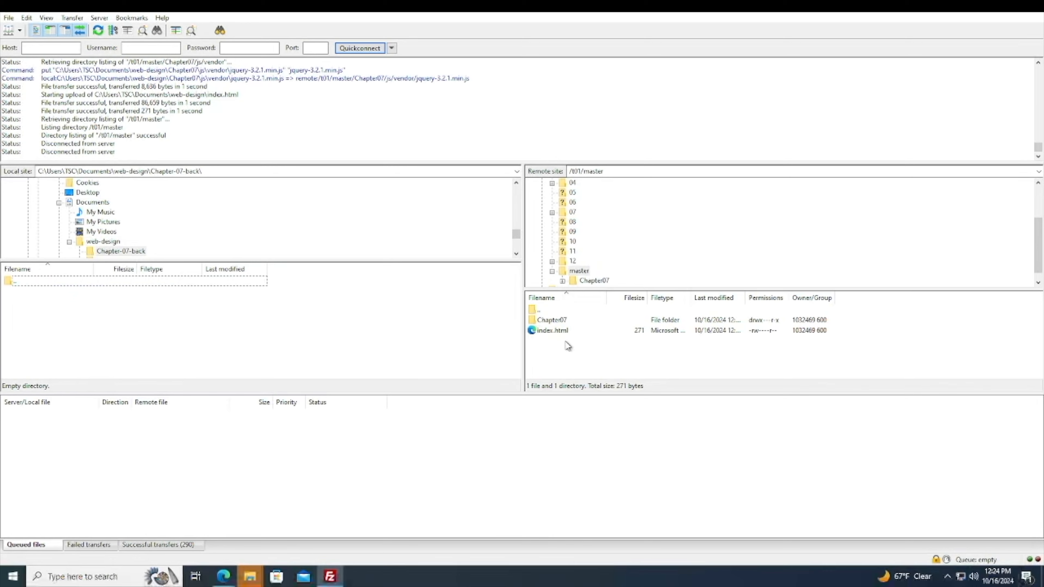
pyautogui.click(583, 273)
pyautogui.moveTo(589, 338); pyautogui.dragTo(558, 325)
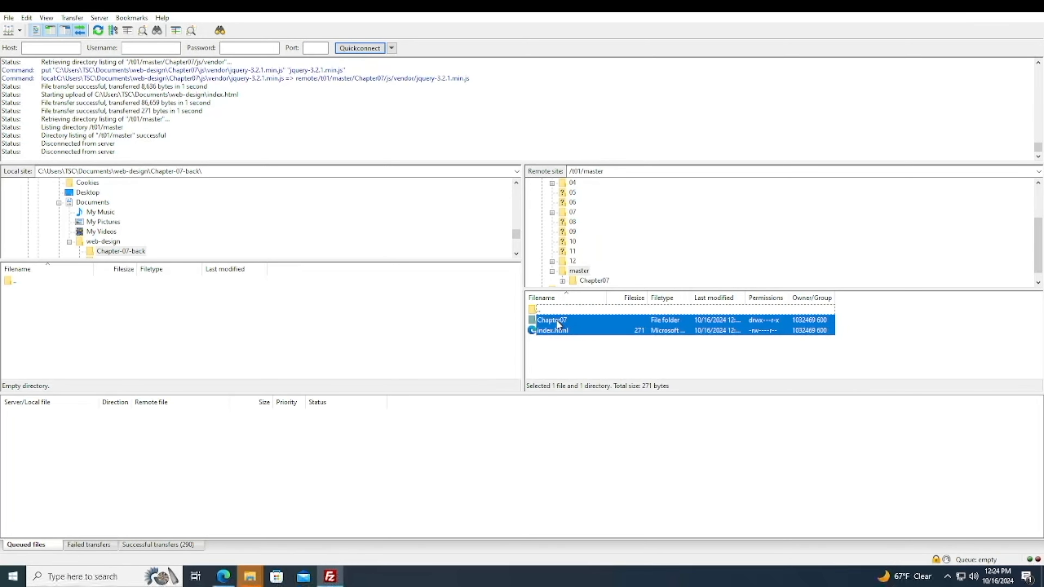
pyautogui.rightClick(557, 321)
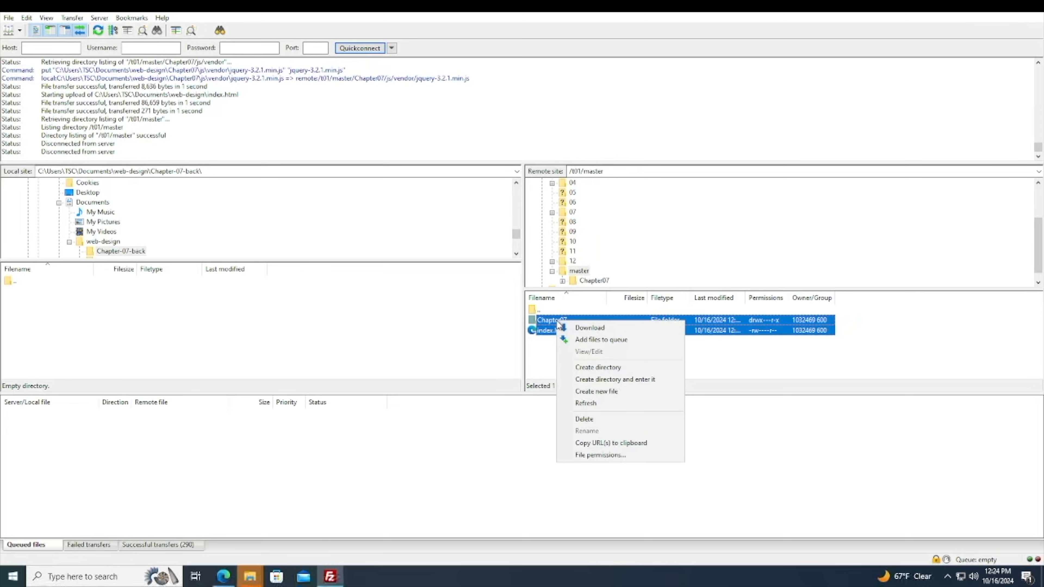
pyautogui.click(571, 341)
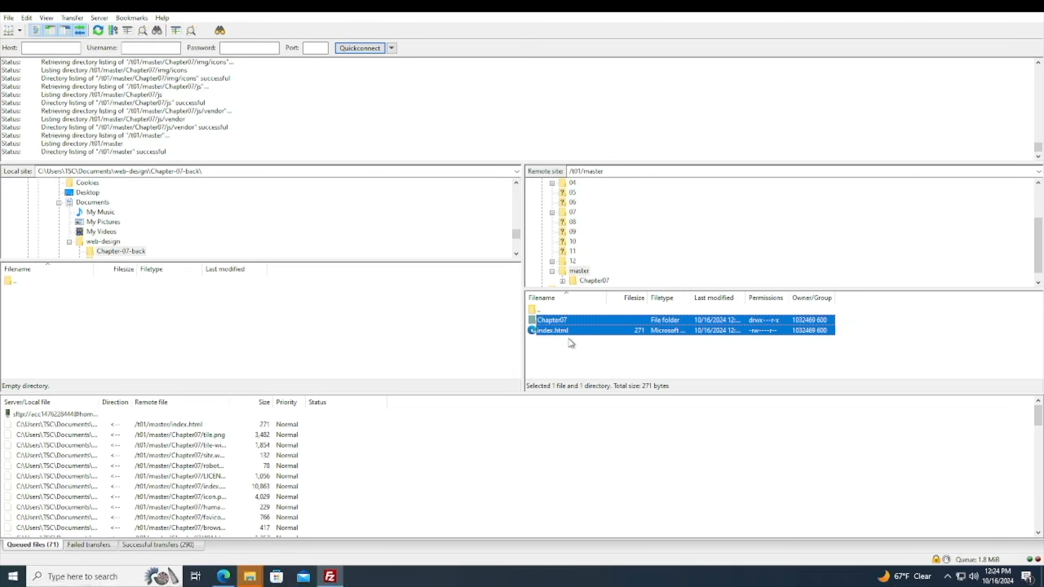
# Go up to the local web-design folder and rename its Chapter07 folder to Chapter07-NEW.
pyautogui.click(579, 271)
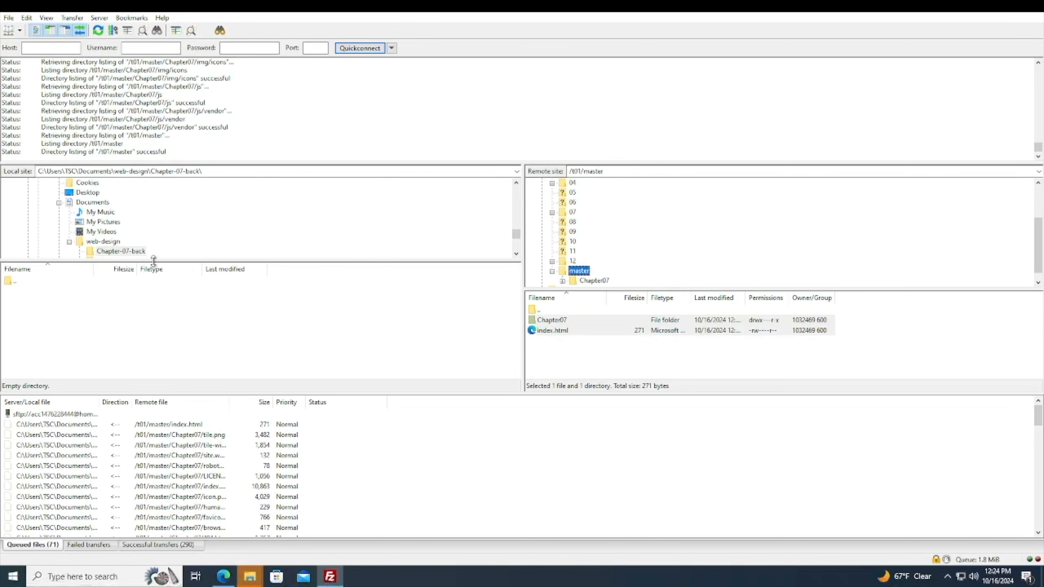
pyautogui.click(101, 282)
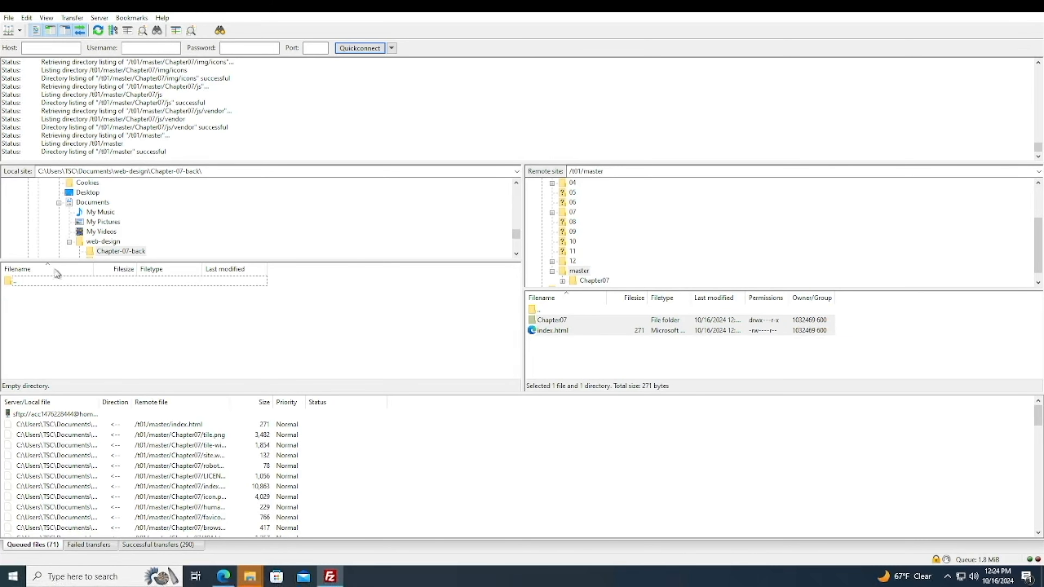
pyautogui.doubleClick(9, 282)
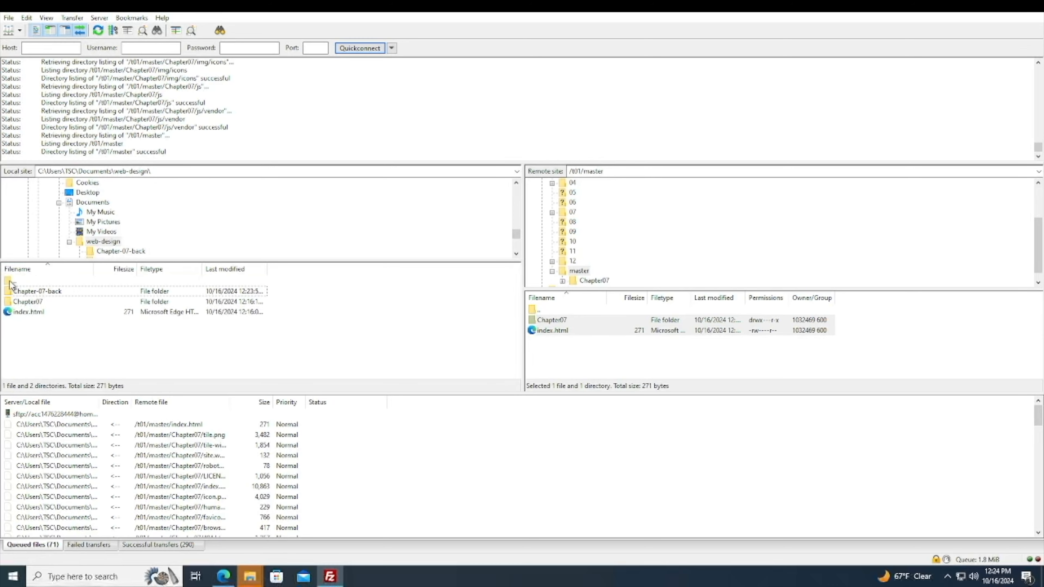
pyautogui.click(16, 303)
pyautogui.keyDown('ctrl'); pyautogui.click(23, 313); pyautogui.keyUp('ctrl')
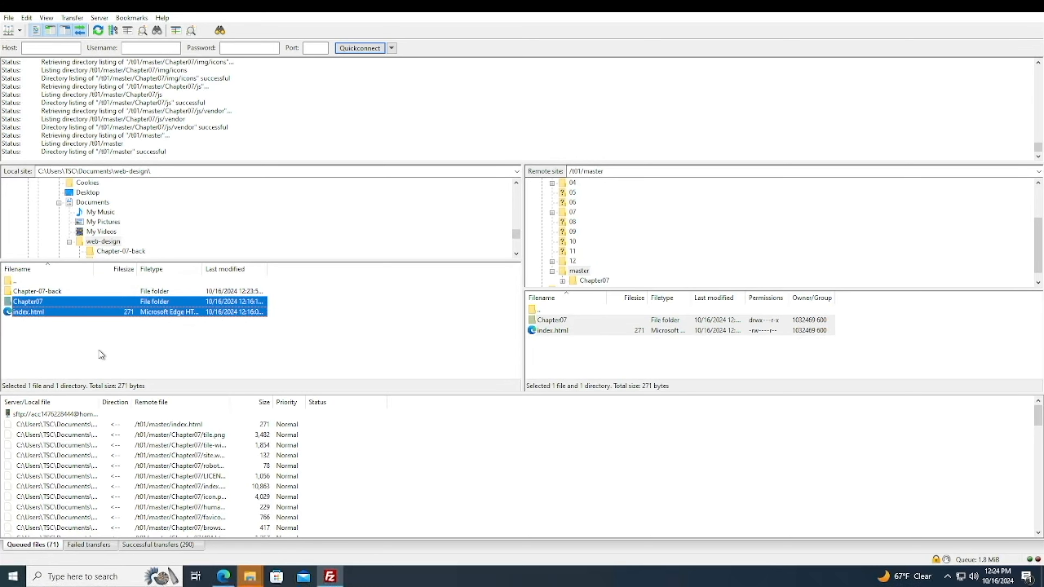
pyautogui.click(82, 350)
pyautogui.rightClick(40, 305)
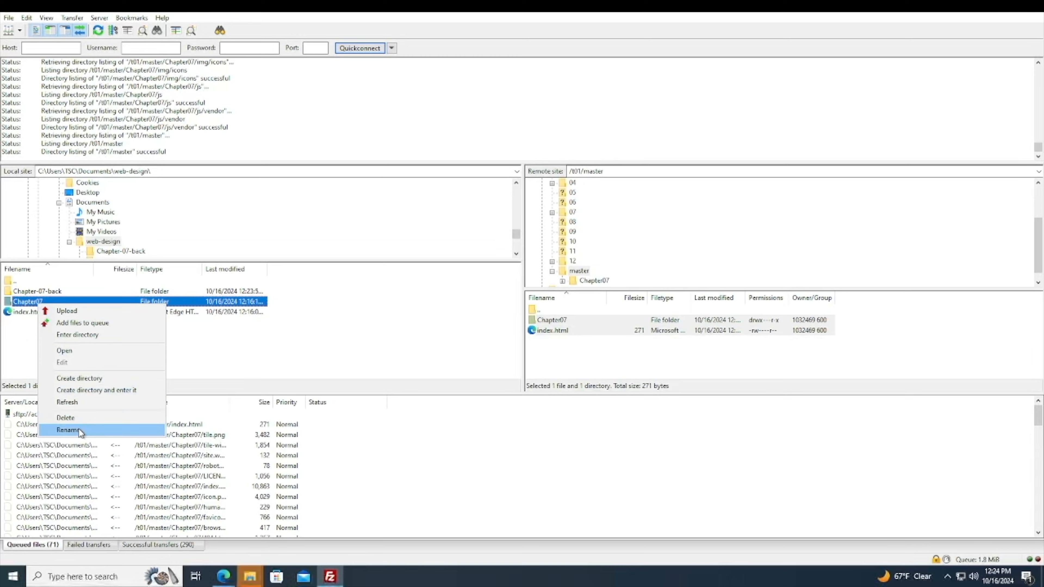
pyautogui.click(68, 430)
pyautogui.click(48, 301)
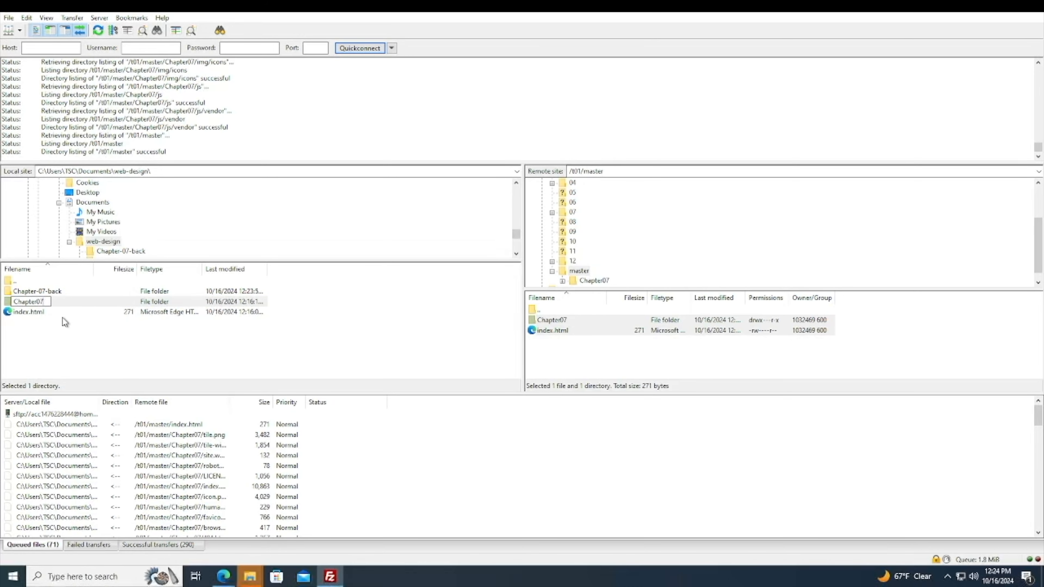
pyautogui.write('-NEW')
pyautogui.press('Escape')
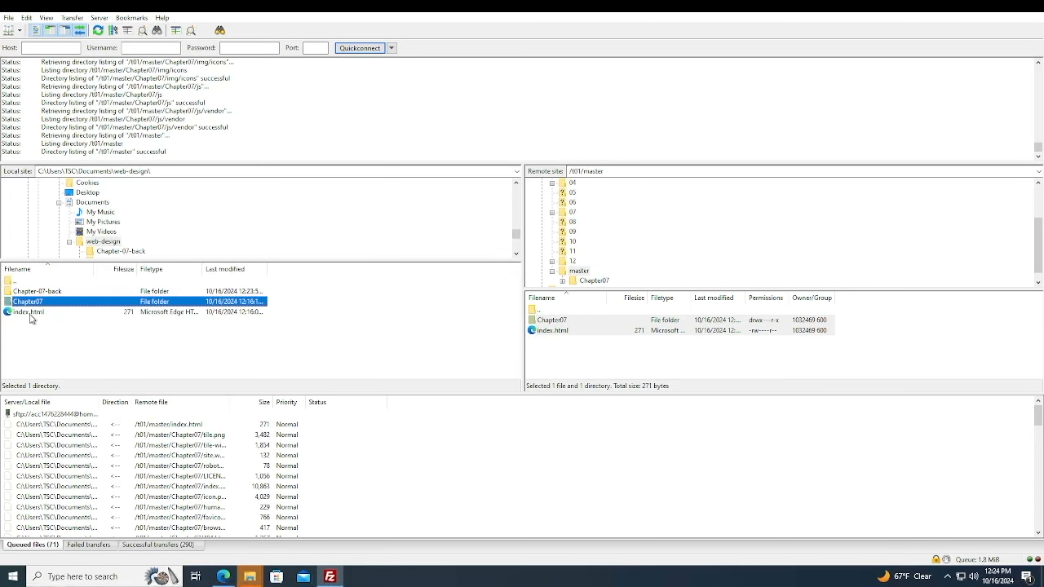
# Rename the local index.html to index-NEW.html and refresh the local file listing.
pyautogui.click(31, 317)
pyautogui.rightClick(30, 316)
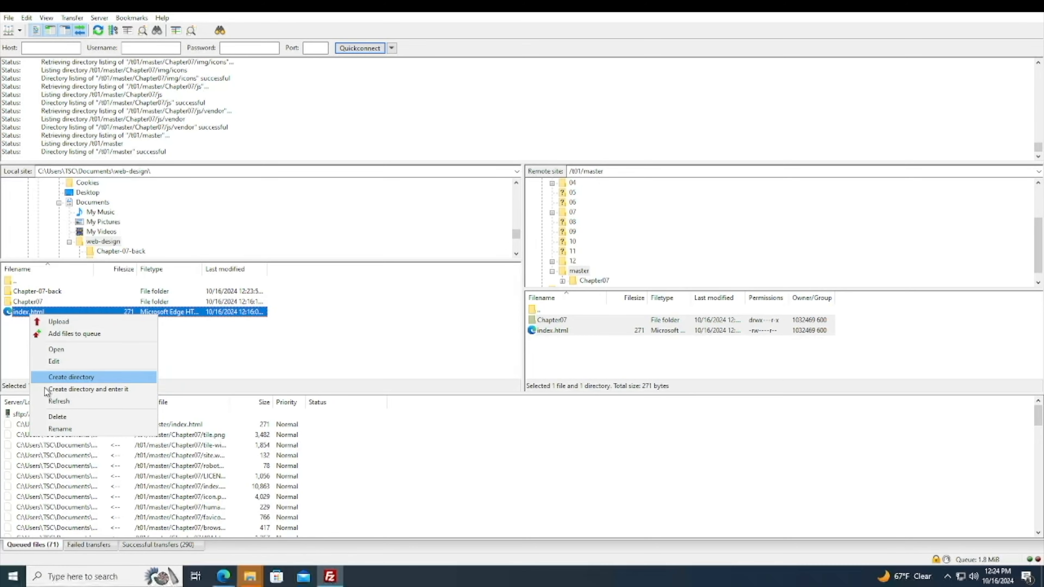
pyautogui.click(64, 427)
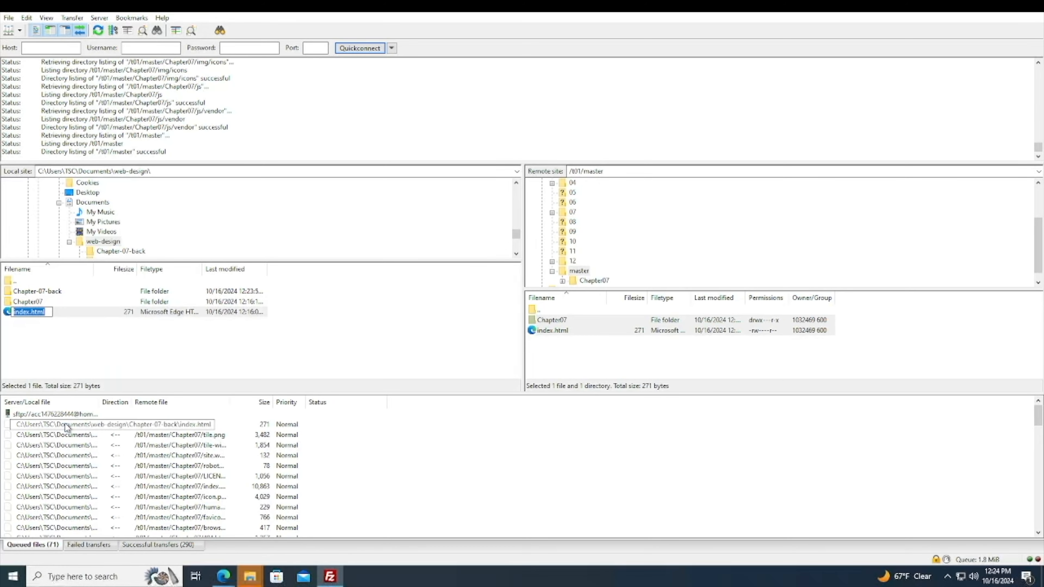
pyautogui.press('End')
pyautogui.write('-NEW')
pyautogui.press('Escape')
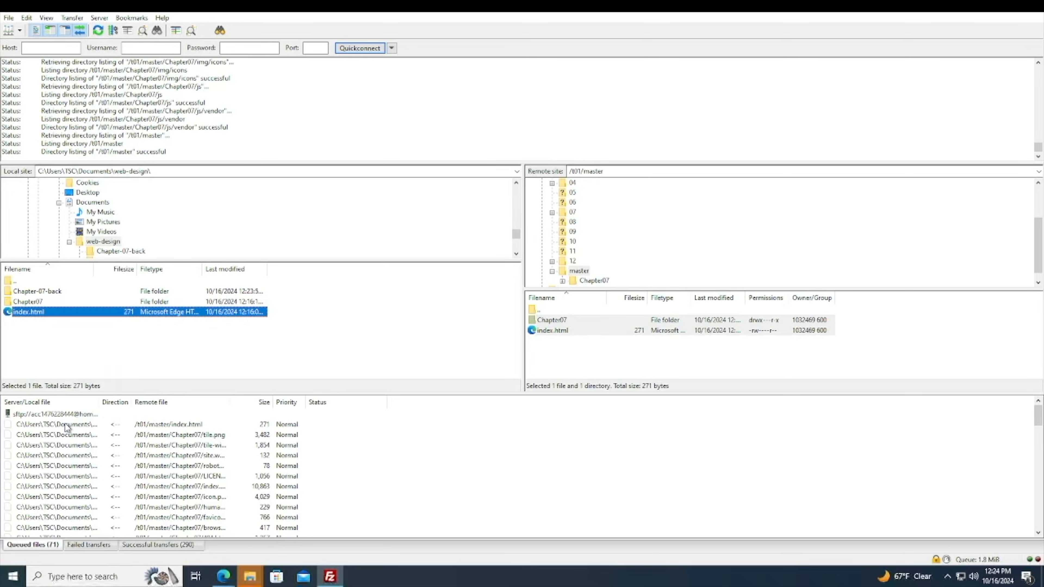
pyautogui.rightClick(62, 346)
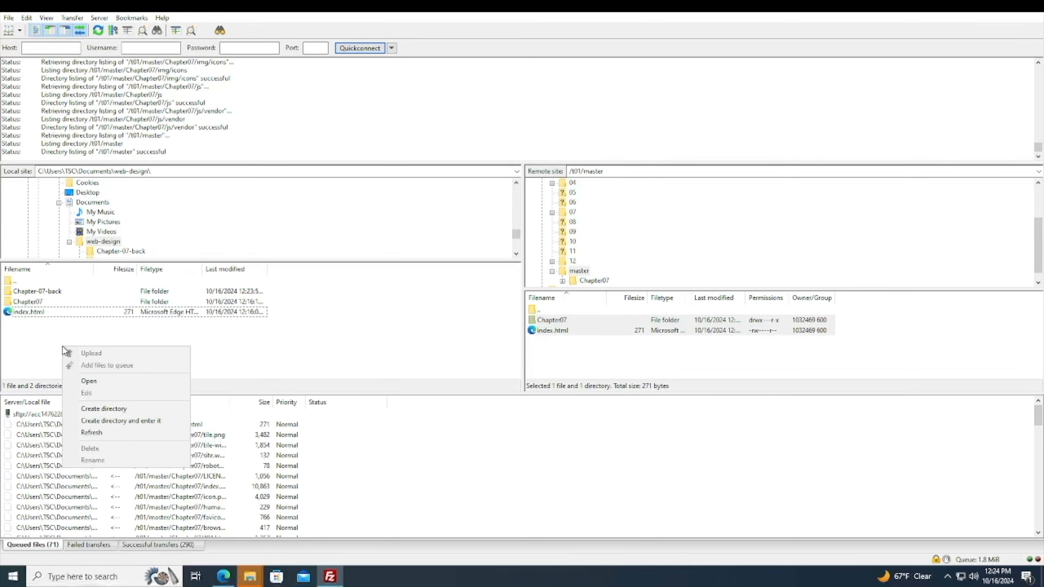
pyautogui.click(81, 434)
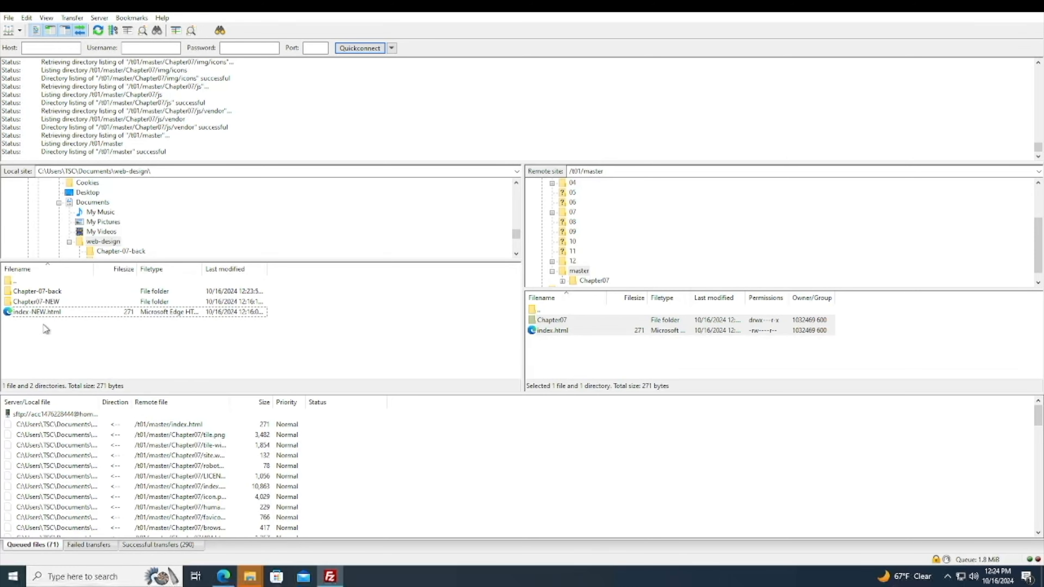
# Add the local Chapter07-NEW folder and index-NEW.html to the transfer queue.
pyautogui.moveTo(54, 328); pyautogui.dragTo(29, 303)
pyautogui.rightClick(30, 303)
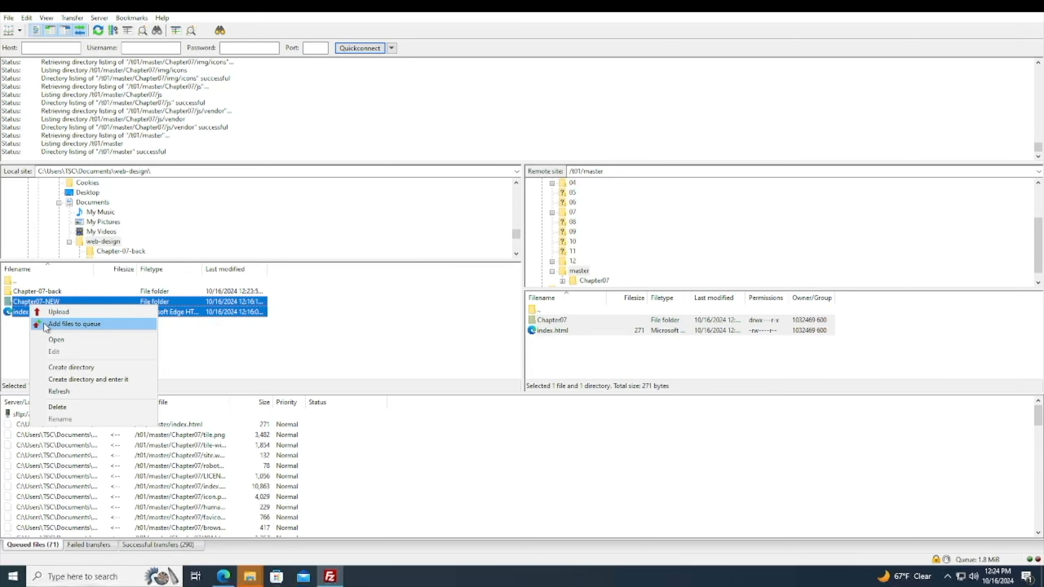
pyautogui.click(44, 324)
pyautogui.click(30, 314)
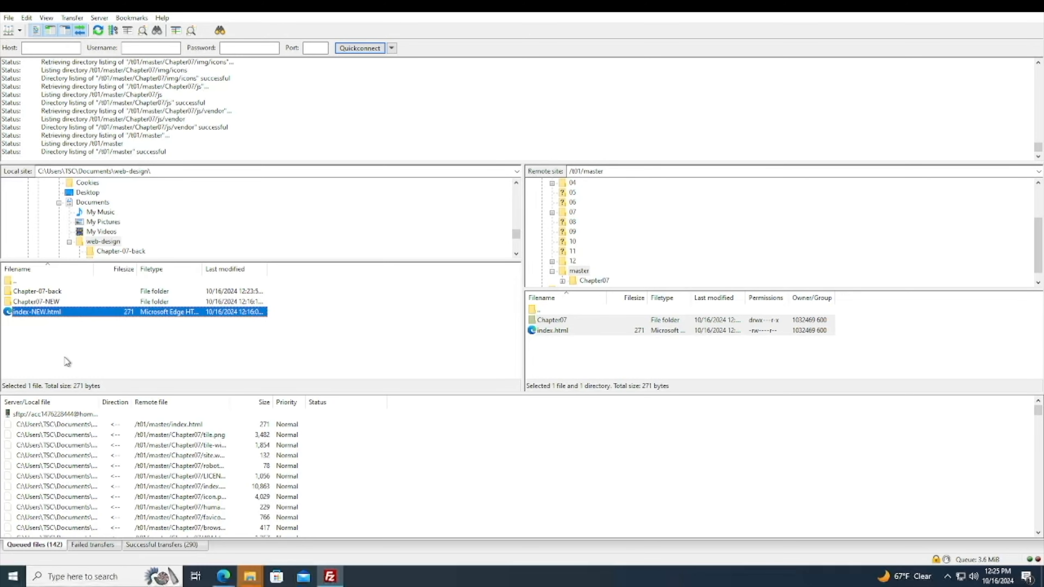
# Examine the queued transfers, widening the local file column to read the full paths.
pyautogui.scroll(-10, 119, 497)
pyautogui.scroll(-15, 124, 493)
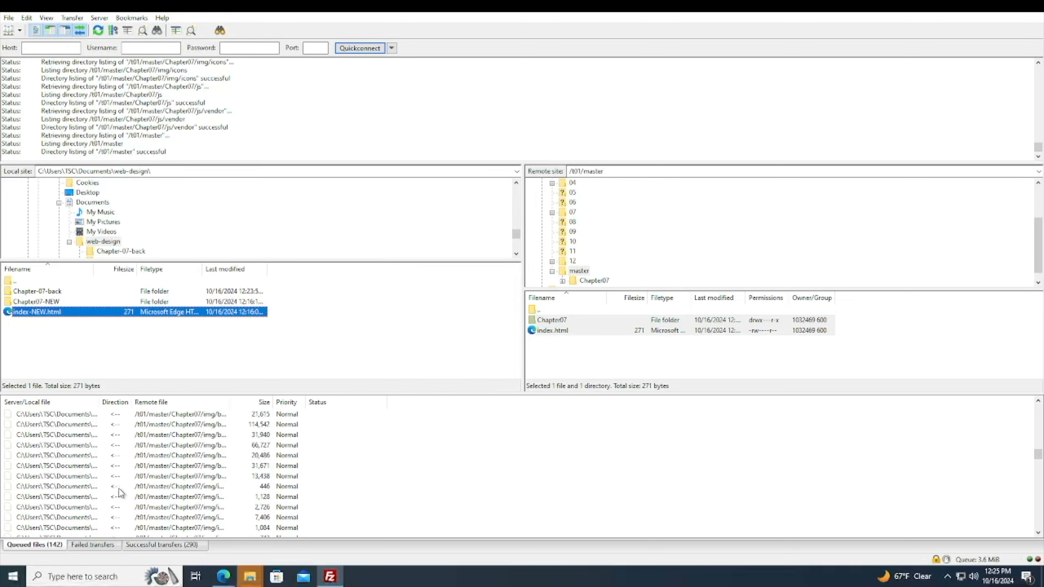
pyautogui.scroll(10, 130, 470)
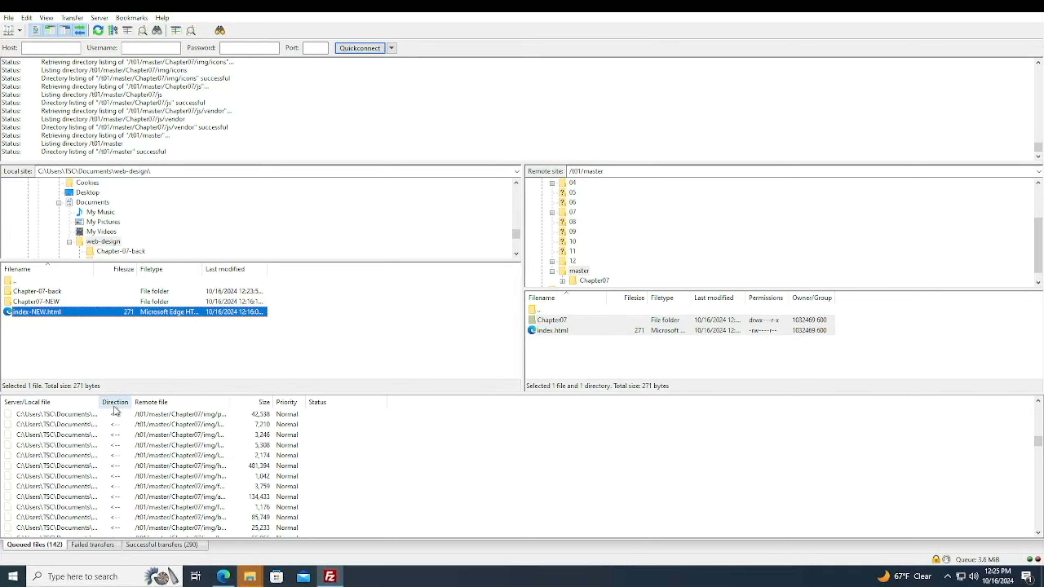
pyautogui.click(115, 418)
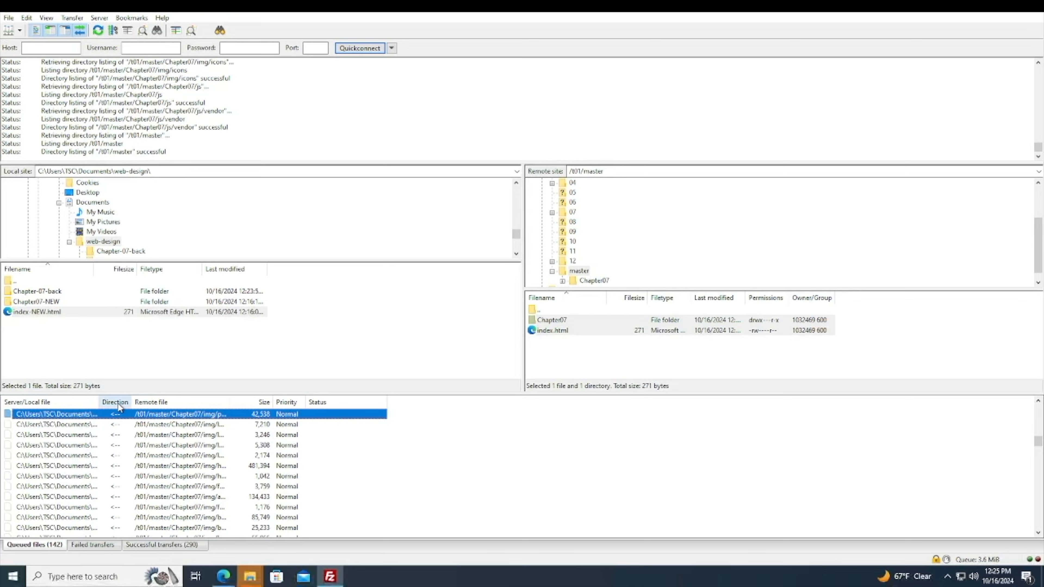
pyautogui.doubleClick(99, 402)
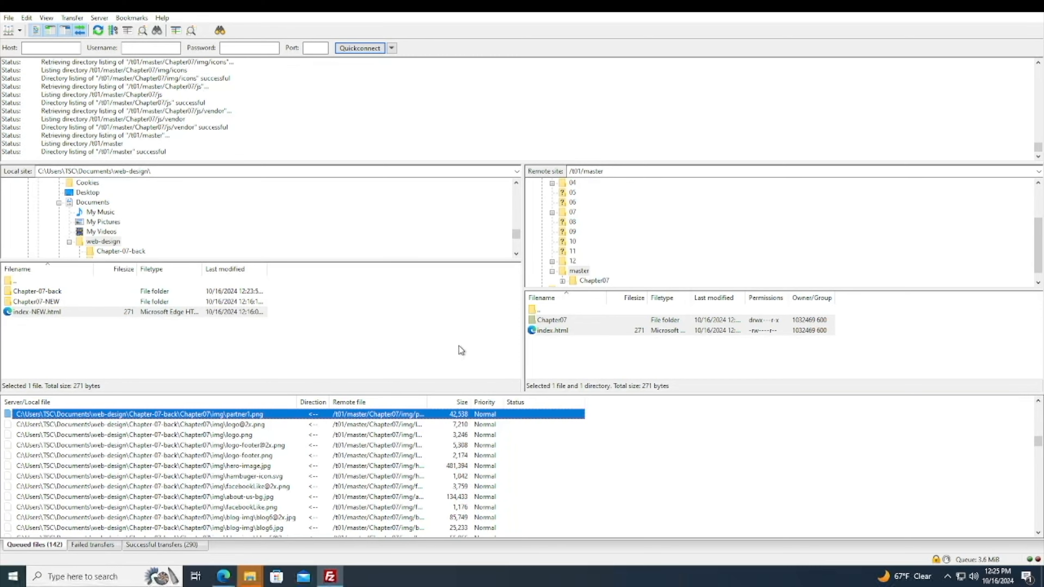
pyautogui.scroll(5, 323, 445)
pyautogui.scroll(-20, 323, 445)
pyautogui.click(306, 427)
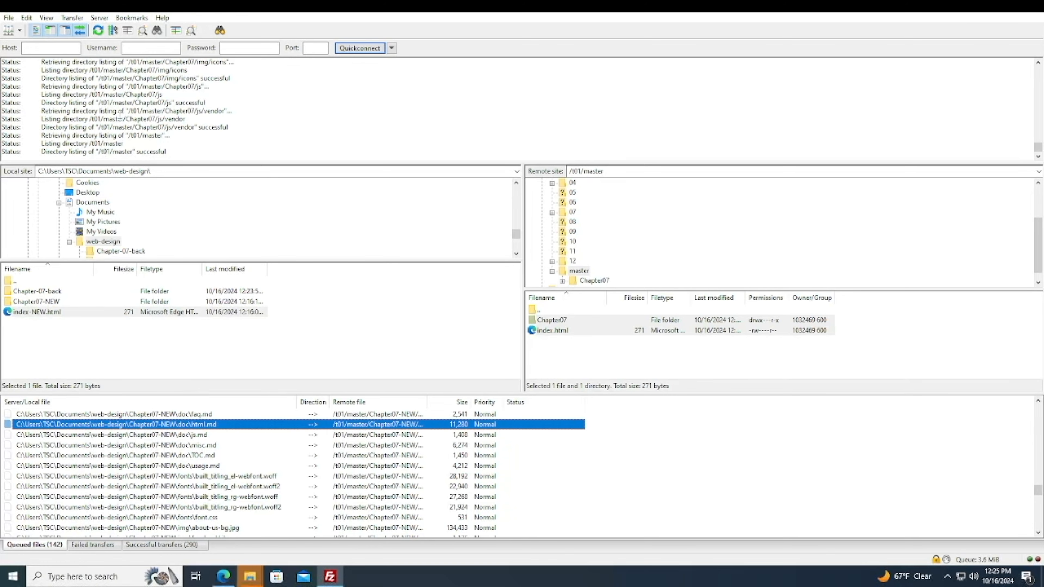
# Process the transfer queue and open the downloaded Chapter07 folder inside the local Chapter-07-back folder.
pyautogui.click(80, 20)
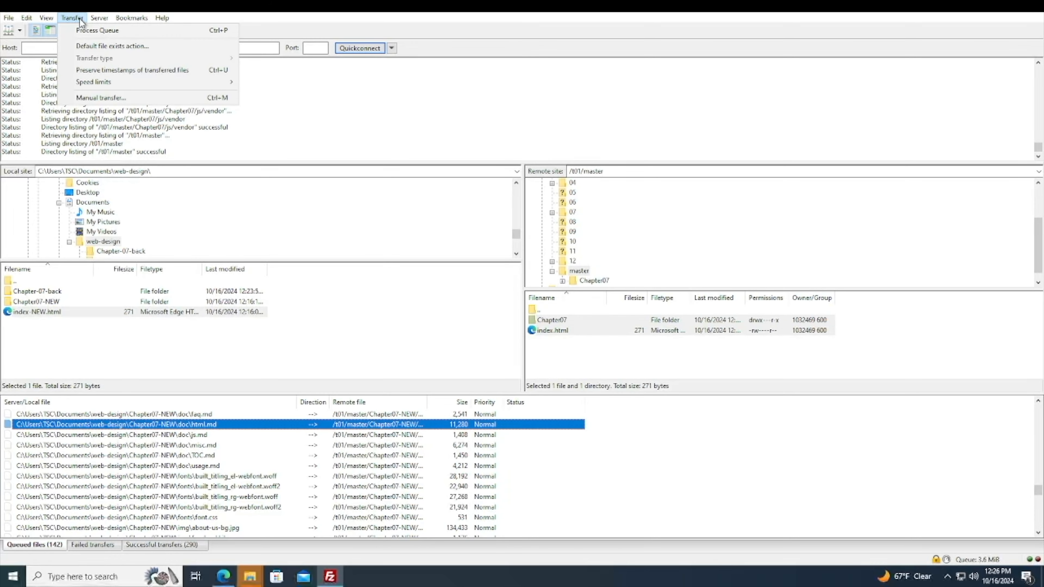
pyautogui.click(83, 28)
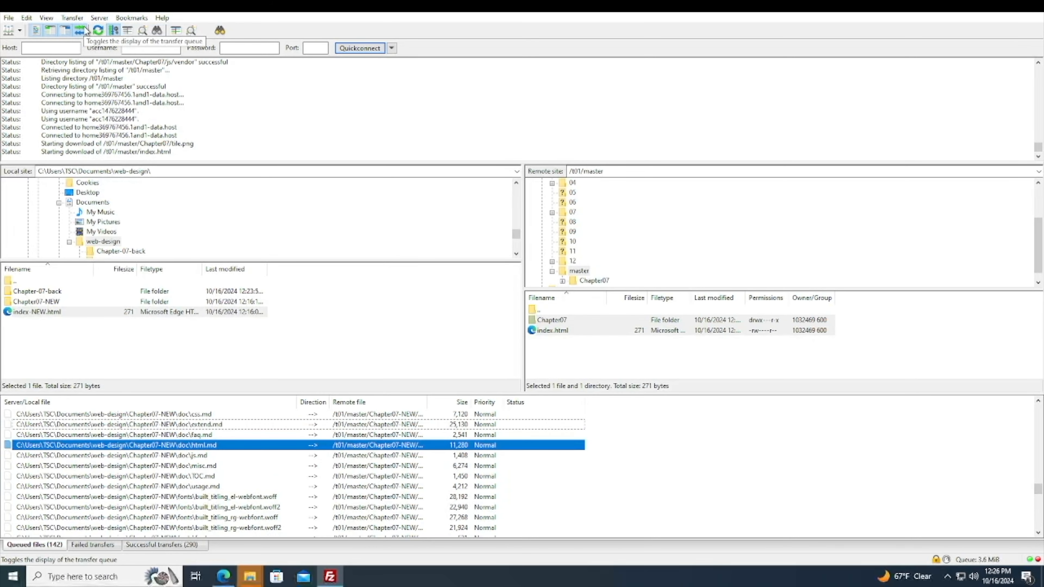
pyautogui.doubleClick(37, 292)
pyautogui.doubleClick(25, 291)
pyautogui.scroll(-4, 263, 329)
pyautogui.click(674, 366)
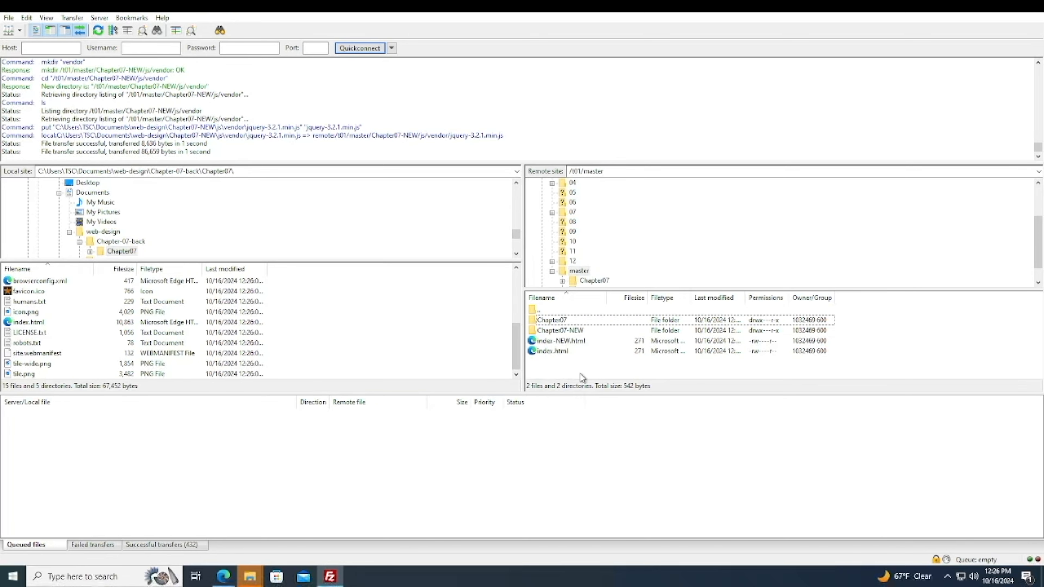
# Delete the old remote Chapter07 folder and index.html from the master folder, confirming the deletion.
pyautogui.click(552, 320)
pyautogui.keyDown('ctrl'); pyautogui.click(550, 352); pyautogui.keyUp('ctrl')
pyautogui.rightClick(549, 353)
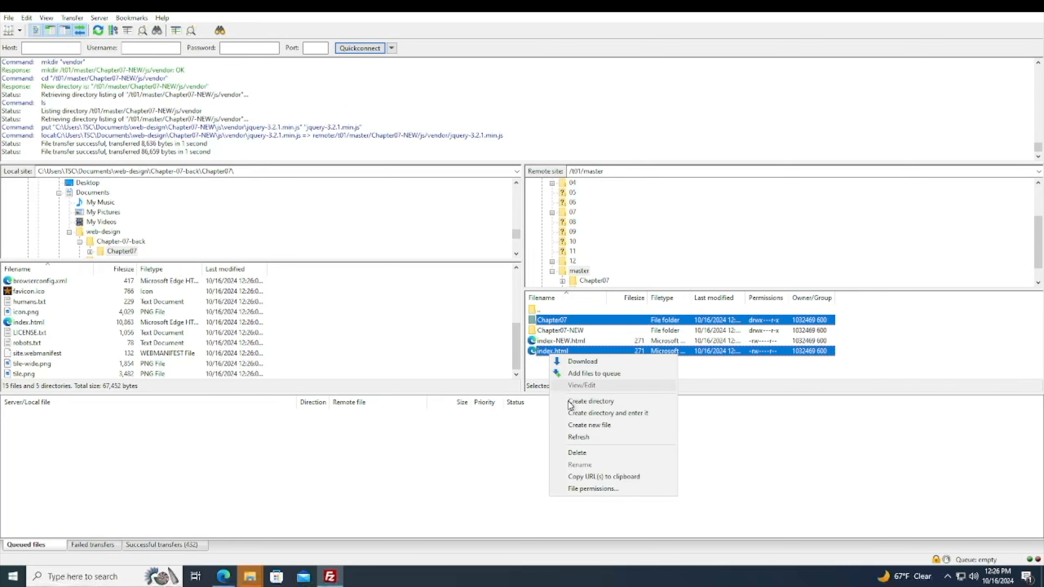
pyautogui.click(578, 453)
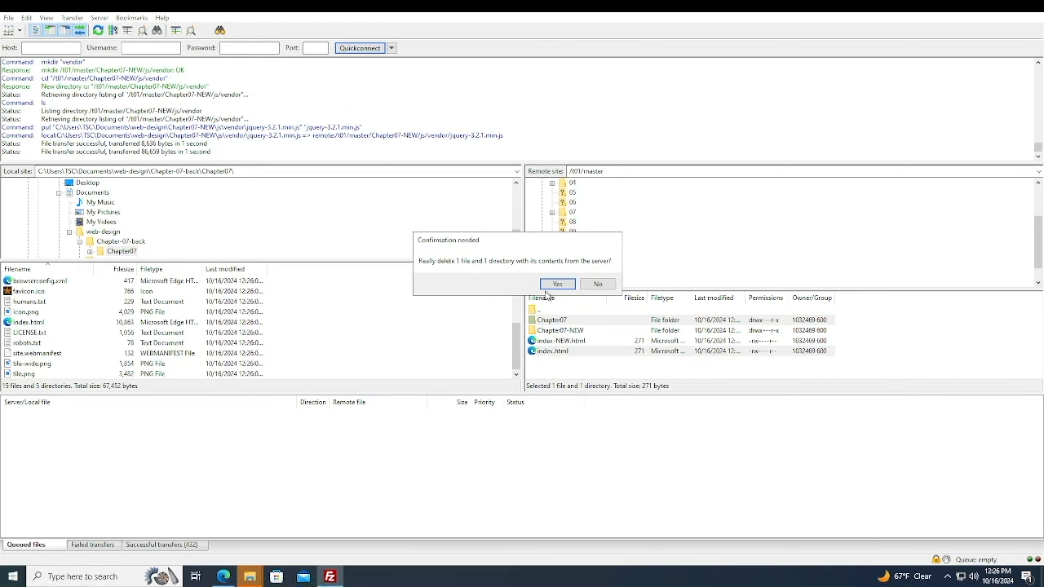
pyautogui.click(552, 285)
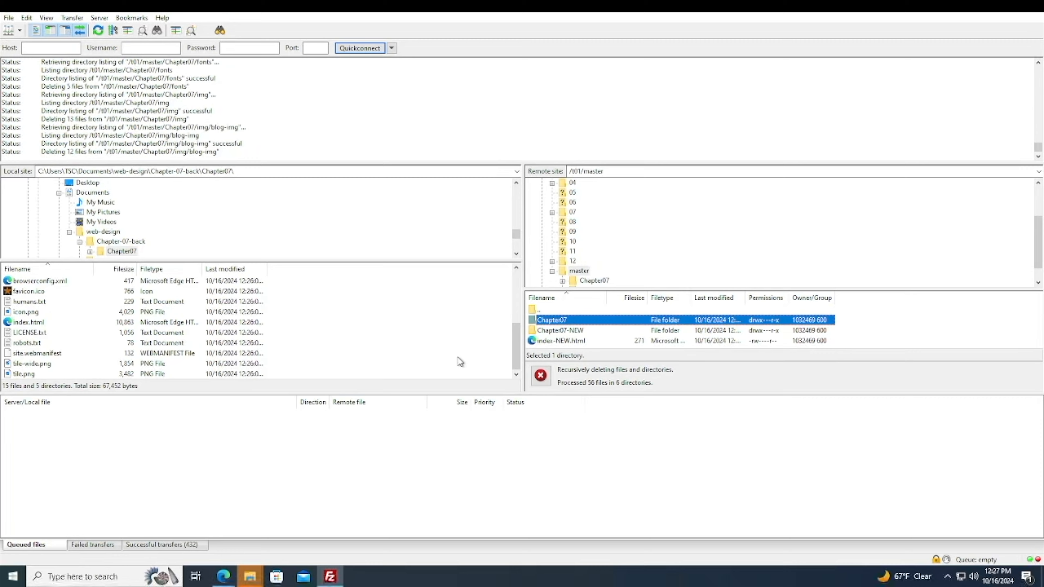
pyautogui.click(560, 330)
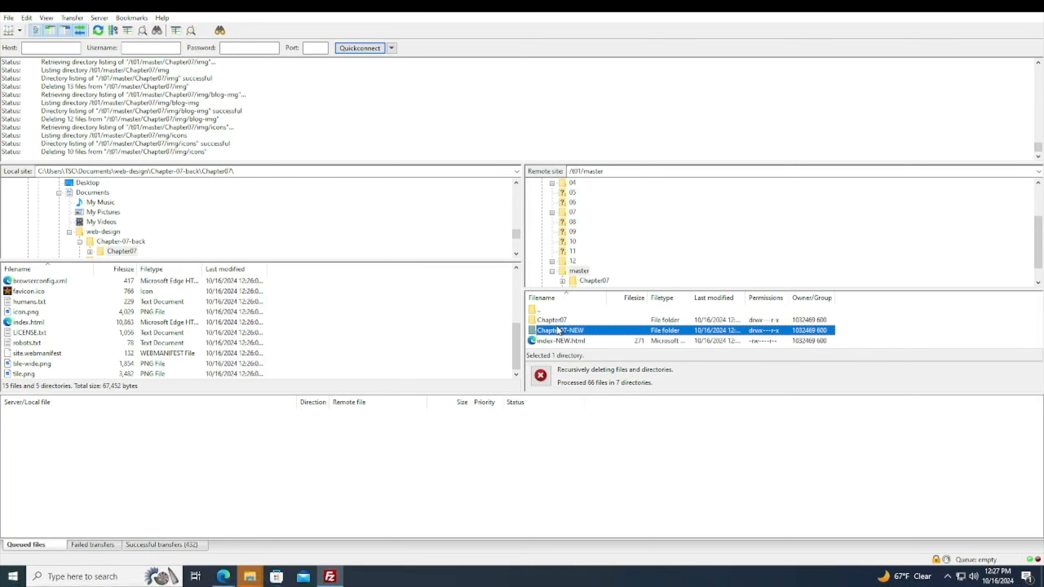
pyautogui.rightClick(559, 331)
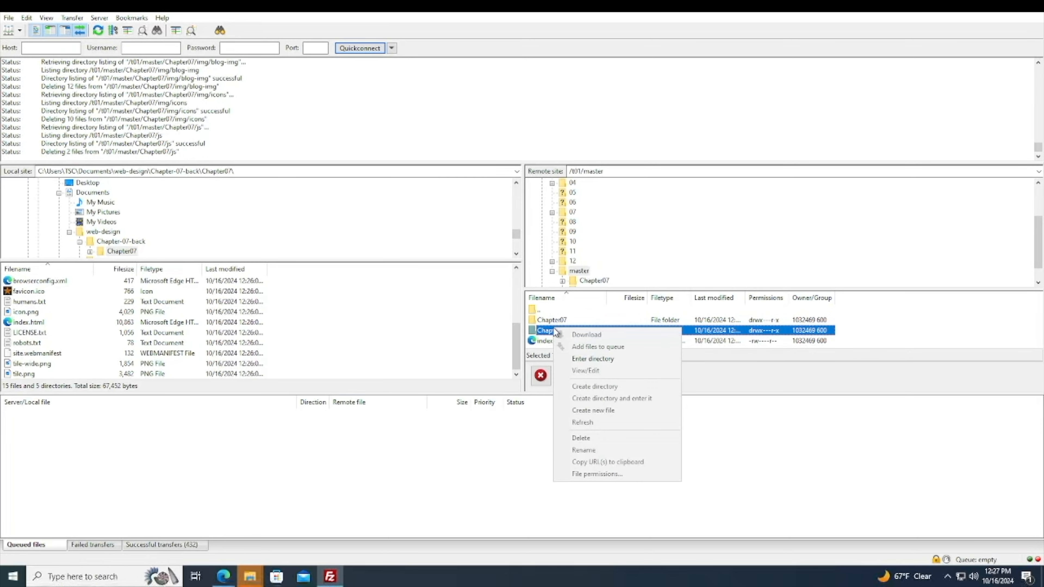
pyautogui.click(488, 339)
# Rename the remote index-NEW.html to index.html.
pyautogui.click(578, 333)
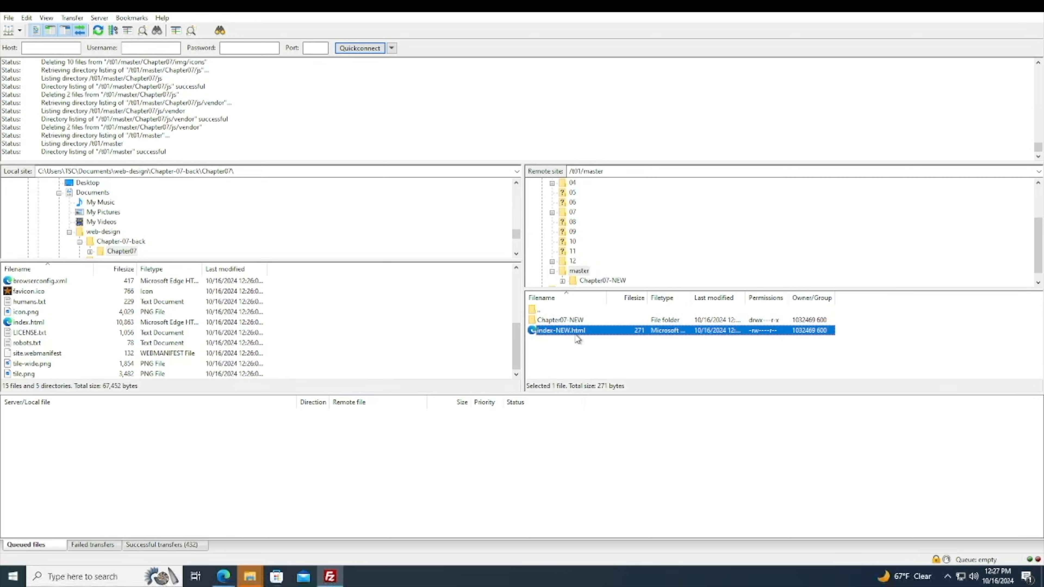
pyautogui.rightClick(578, 339)
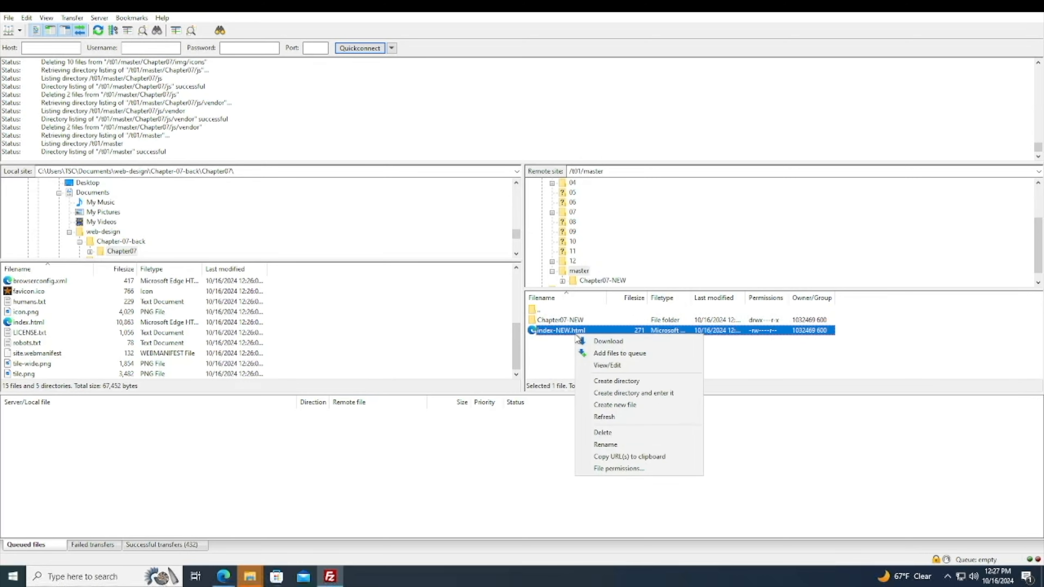
pyautogui.click(606, 445)
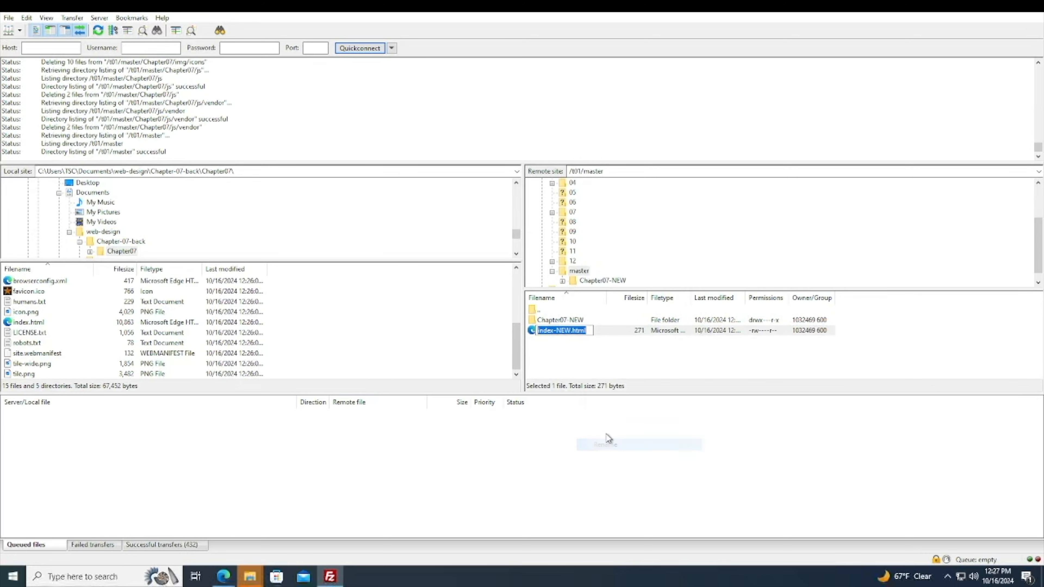
pyautogui.press('Left')
pyautogui.press('Left')
pyautogui.press('BackSpace')
pyautogui.press('BackSpace')
pyautogui.press('BackSpace')
pyautogui.press('BackSpace')
pyautogui.press('Return')
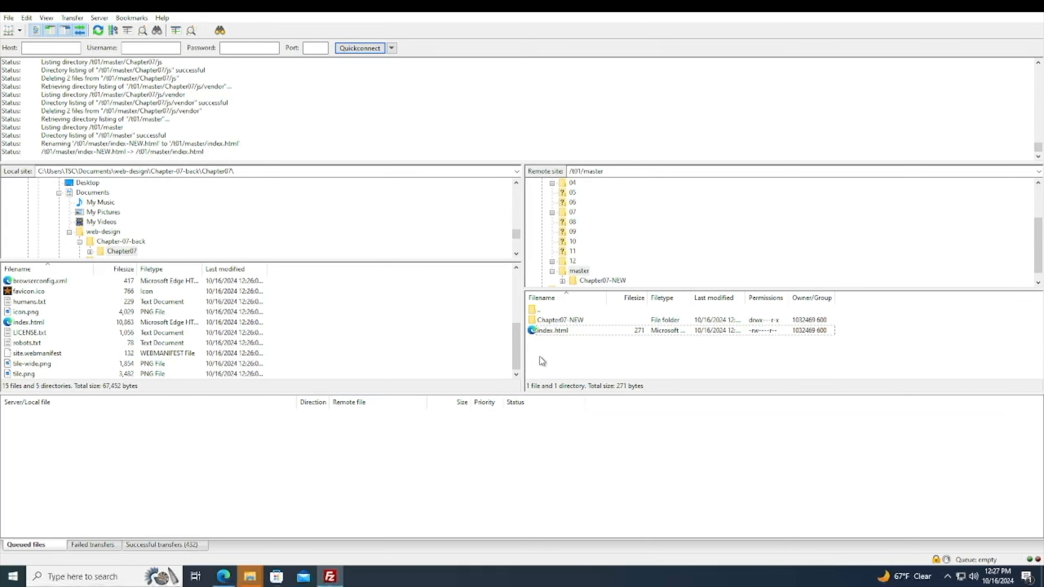
# Rename the remote Chapter07-NEW folder to Chapter07.
pyautogui.rightClick(559, 321)
pyautogui.click(576, 439)
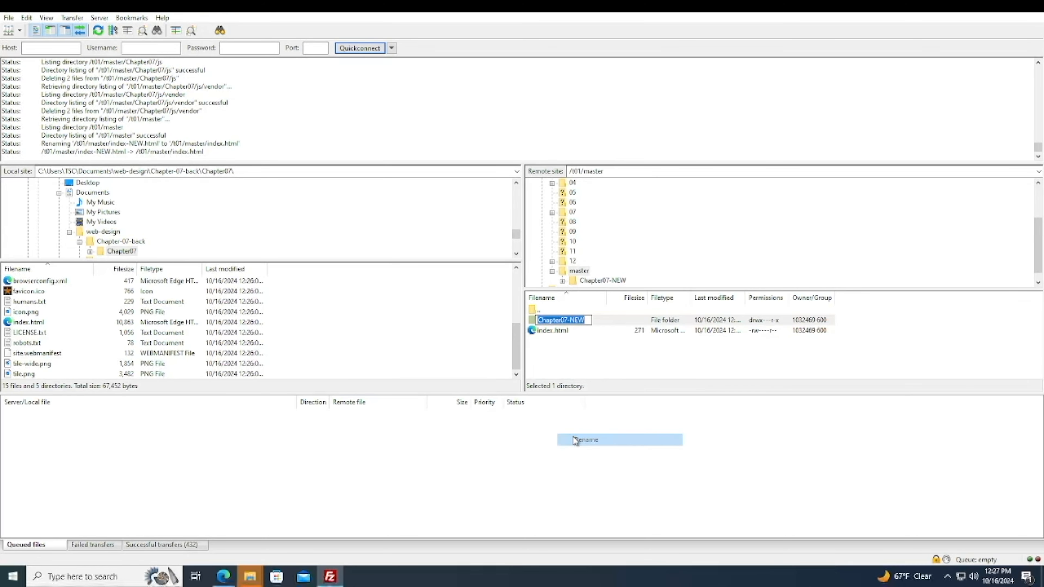
pyautogui.press('End')
pyautogui.press('BackSpace')
pyautogui.press('BackSpace')
pyautogui.press('BackSpace')
pyautogui.press('BackSpace')
pyautogui.press('Return')
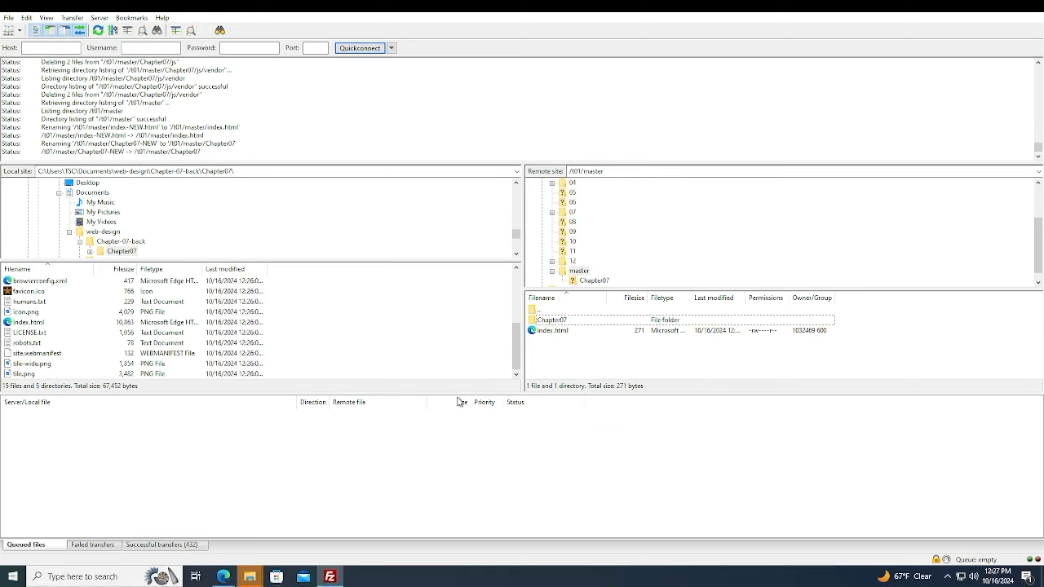
# Open the local Chapter-07-back folder and select its Chapter07 folder and index.html.
pyautogui.click(117, 241)
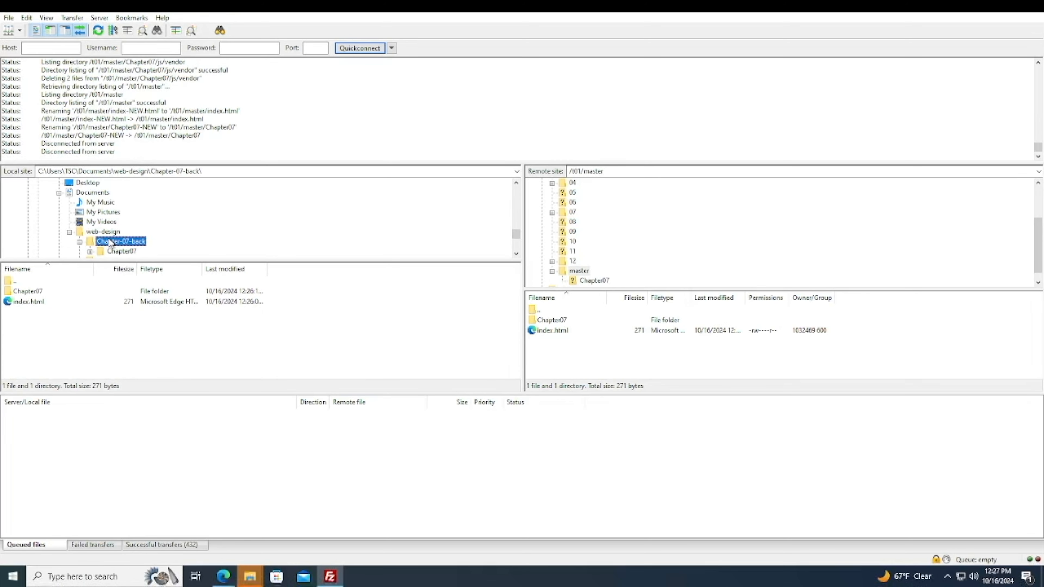
pyautogui.moveTo(74, 321); pyautogui.dragTo(32, 296)
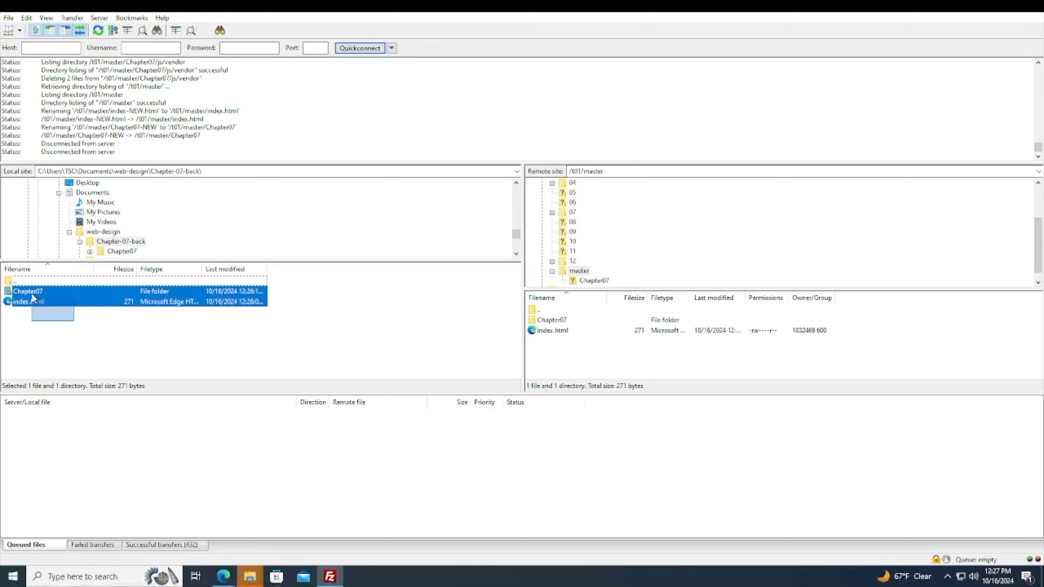
# Delete the Chapter07 folder and index.html from the local Chapter-07-back folder.
pyautogui.rightClick(31, 294)
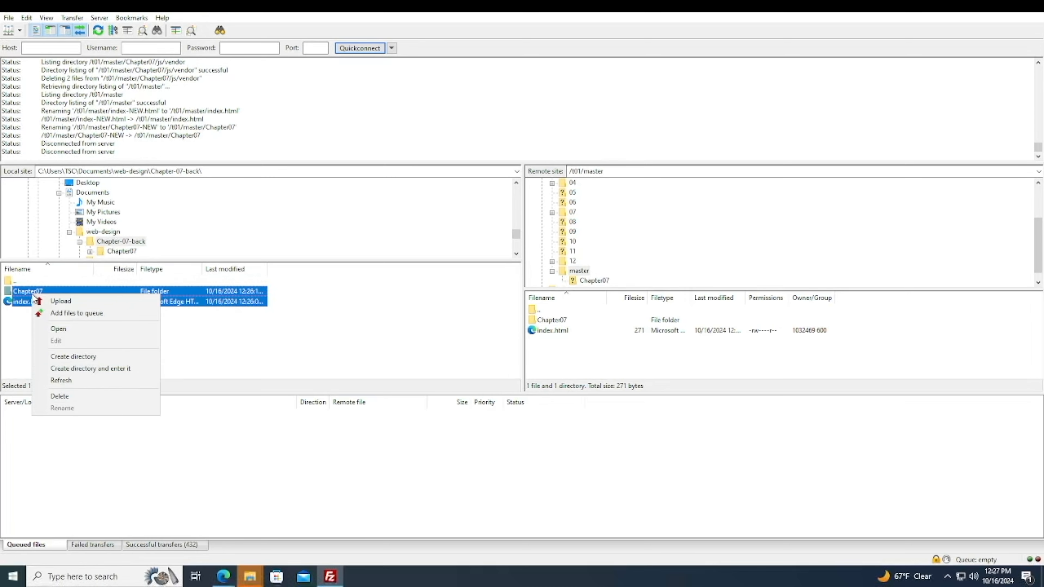
pyautogui.click(82, 395)
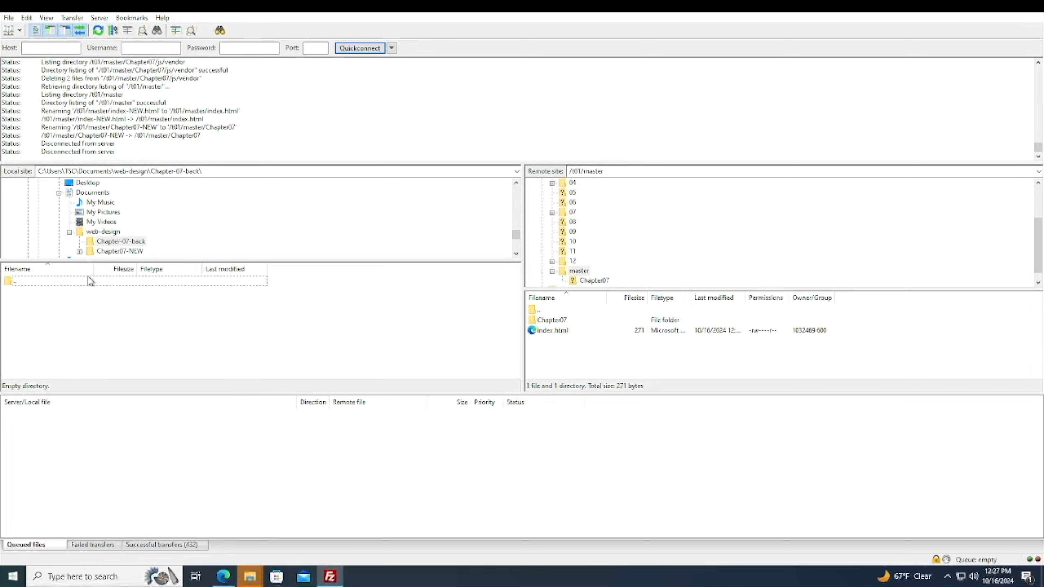
# Rename the local Chapter07-NEW folder in web-design to Chapter07.
pyautogui.click(103, 232)
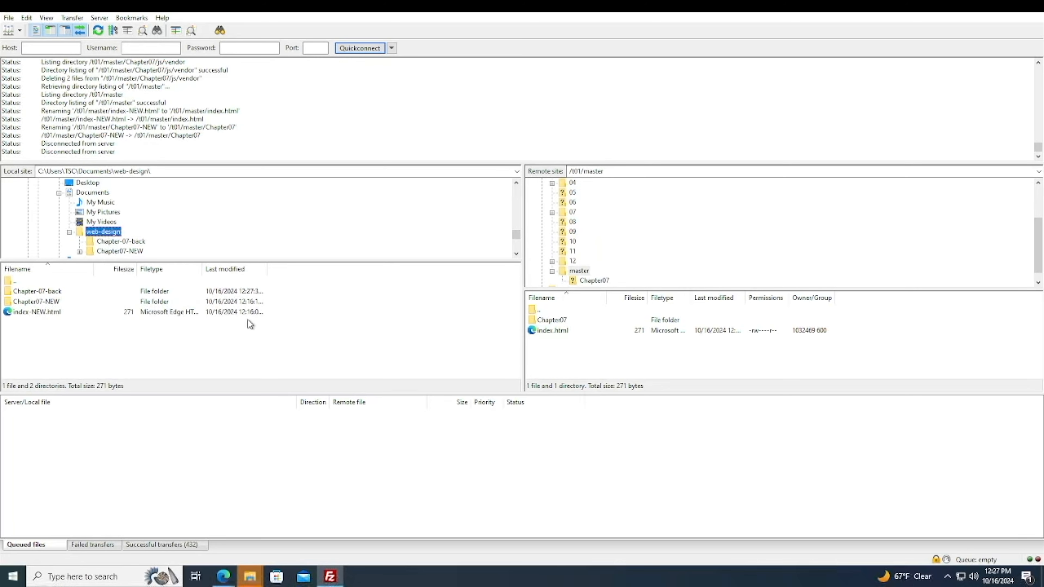
pyautogui.rightClick(43, 302)
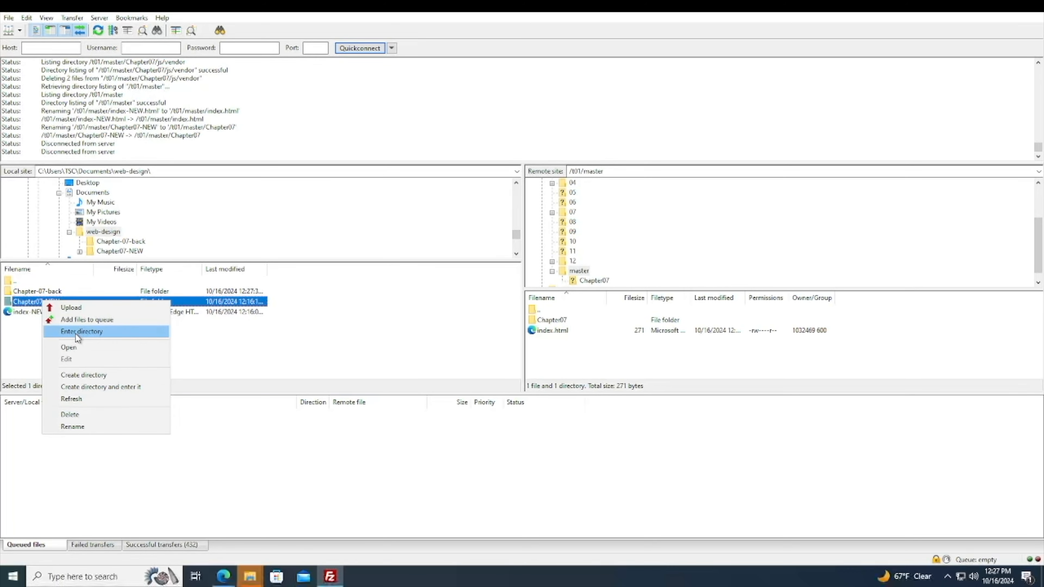
pyautogui.click(81, 426)
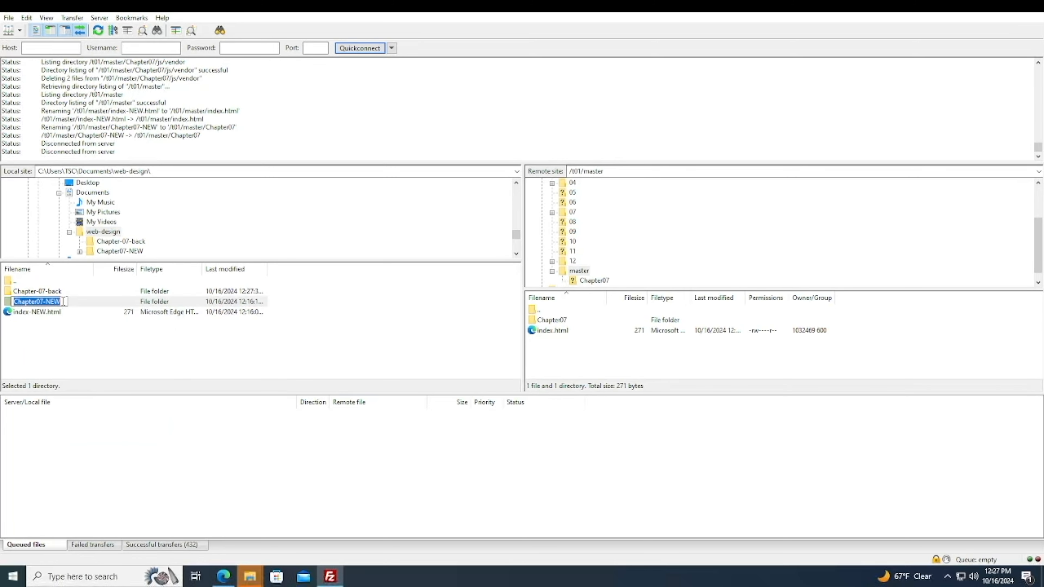
pyautogui.press('BackSpace')
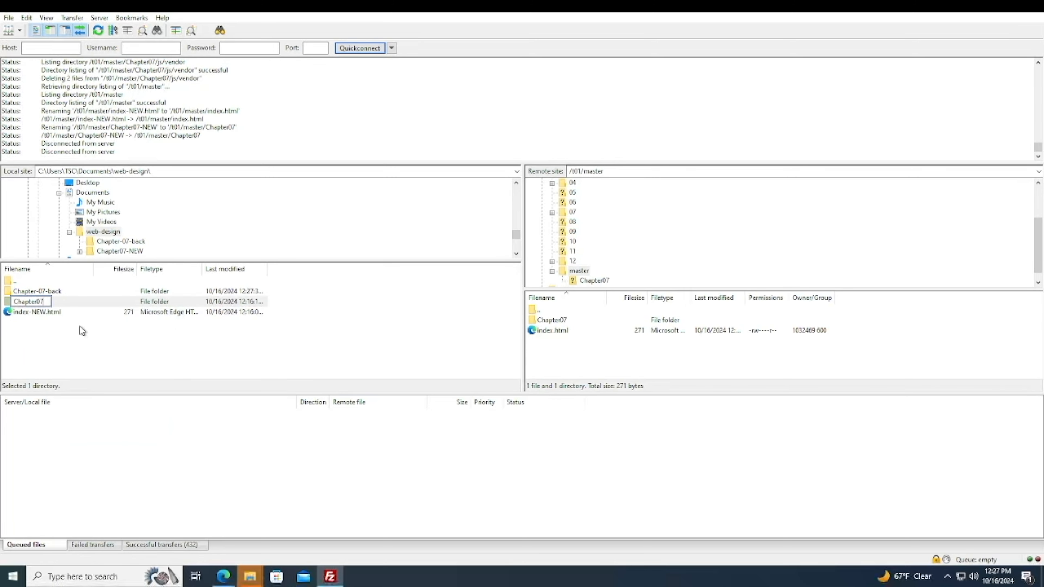
pyautogui.press('Escape')
# Rename the local index-NEW.html to index.html and refresh the listing.
pyautogui.rightClick(42, 313)
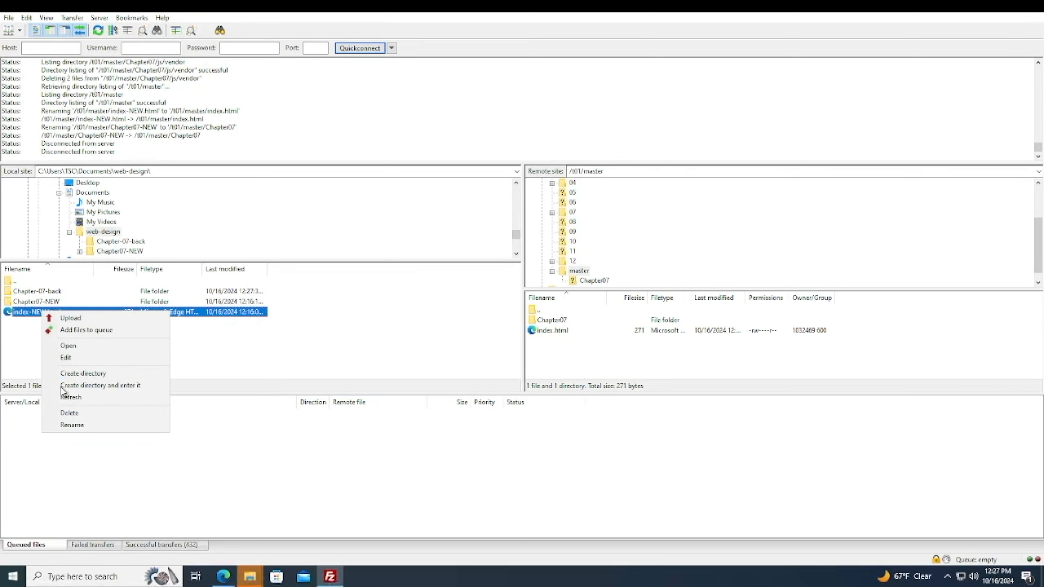
pyautogui.click(72, 424)
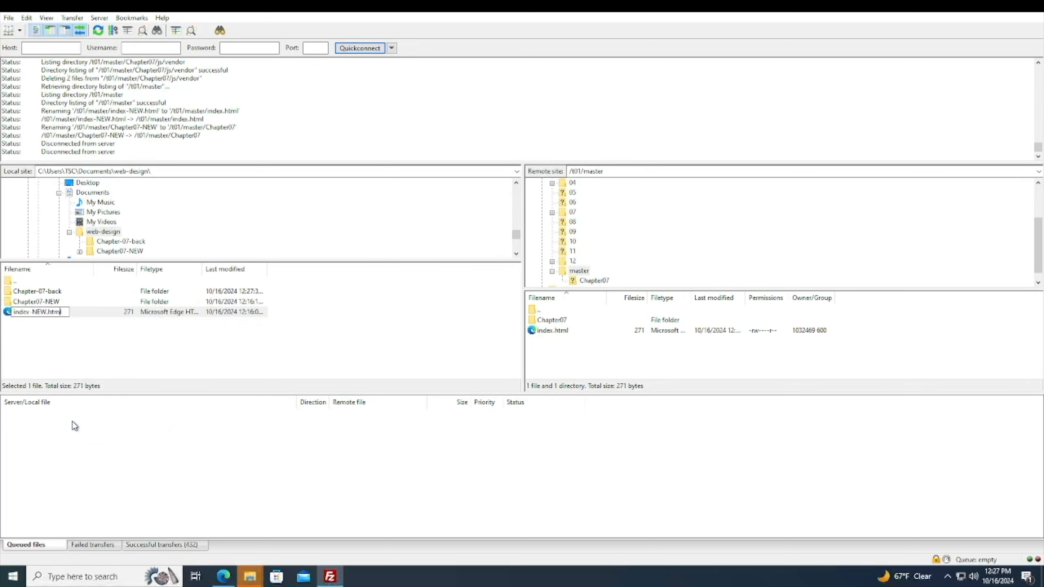
pyautogui.press('BackSpace')
pyautogui.press('BackSpace')
pyautogui.press('BackSpace')
pyautogui.press('BackSpace')
pyautogui.click(76, 357)
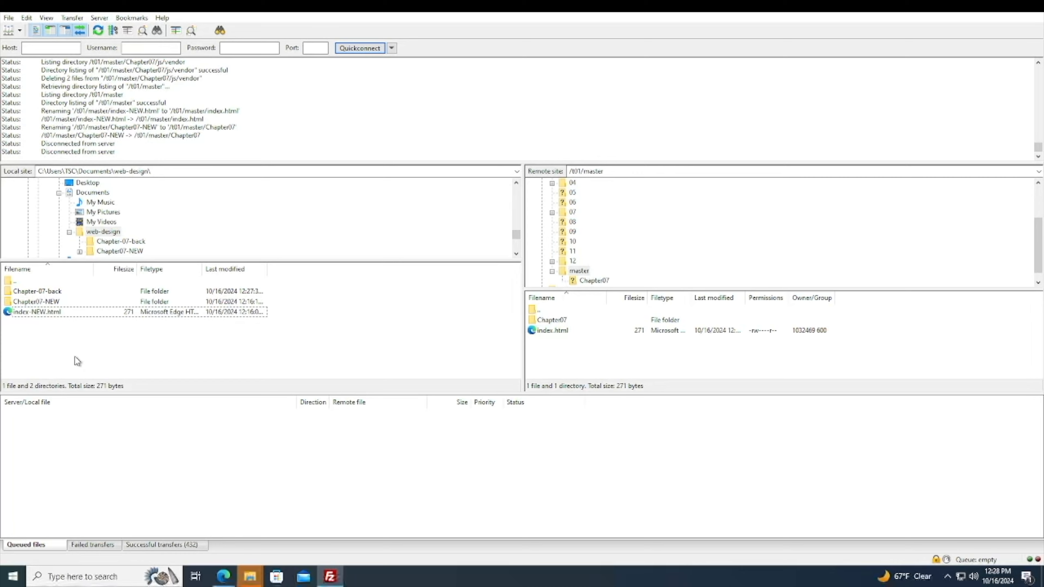
pyautogui.press('F5')
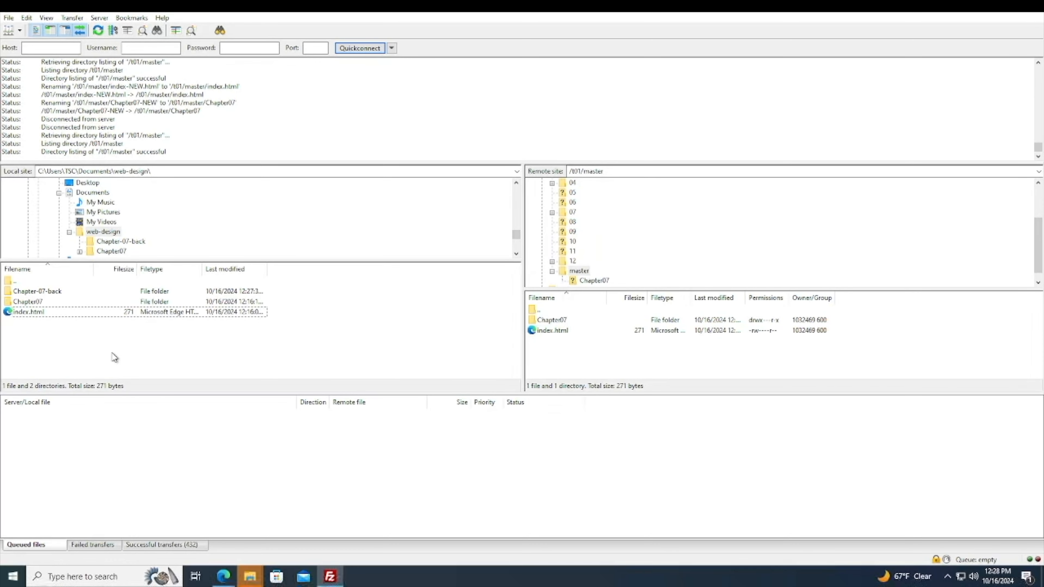
# Download the remote Chapter07 folder and index.html from master into the local Chapter-07-back folder.
pyautogui.doubleClick(61, 292)
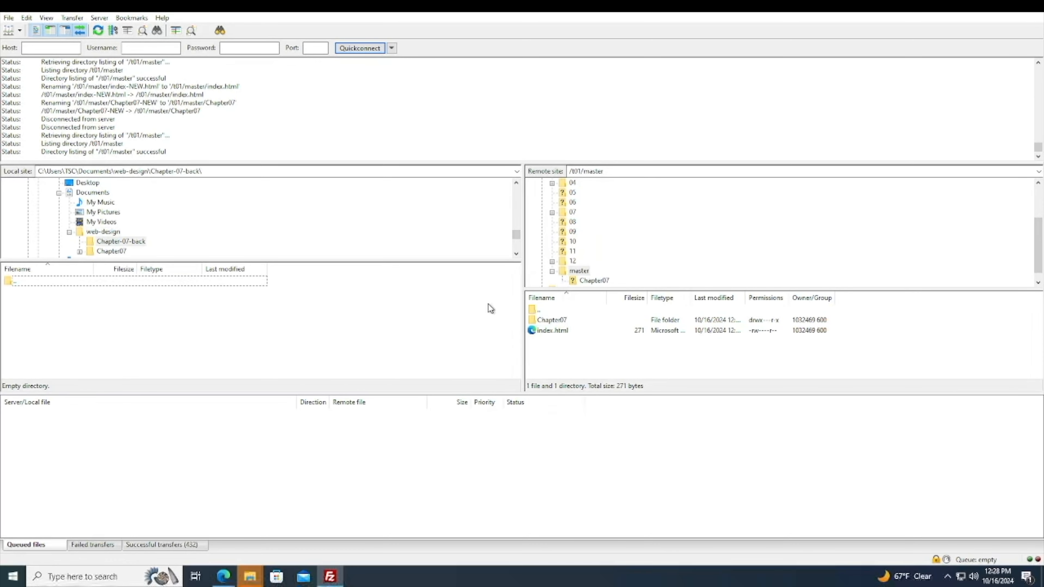
pyautogui.moveTo(571, 352); pyautogui.dragTo(559, 324)
pyautogui.rightClick(559, 324)
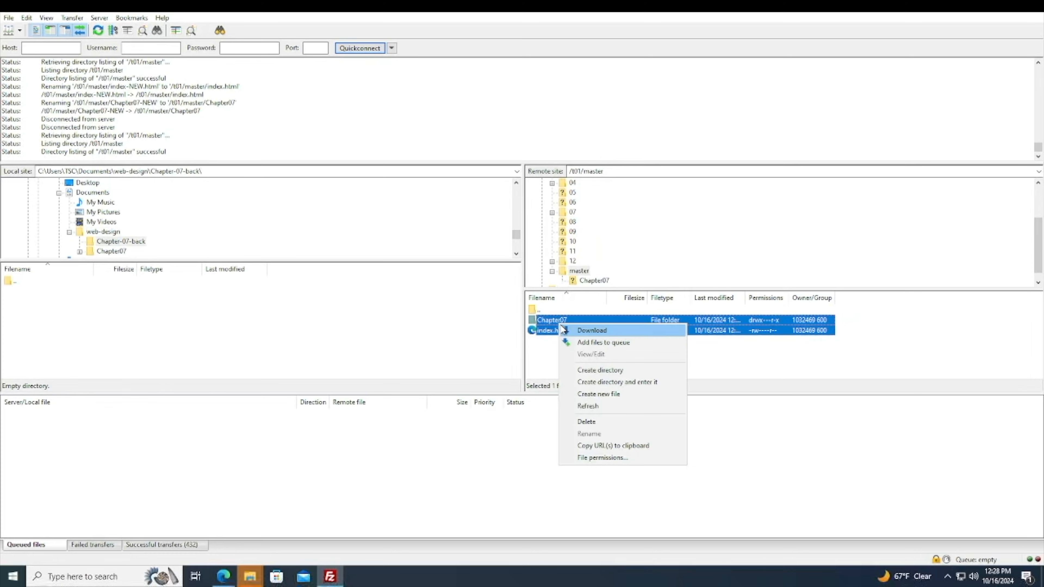
pyautogui.click(575, 342)
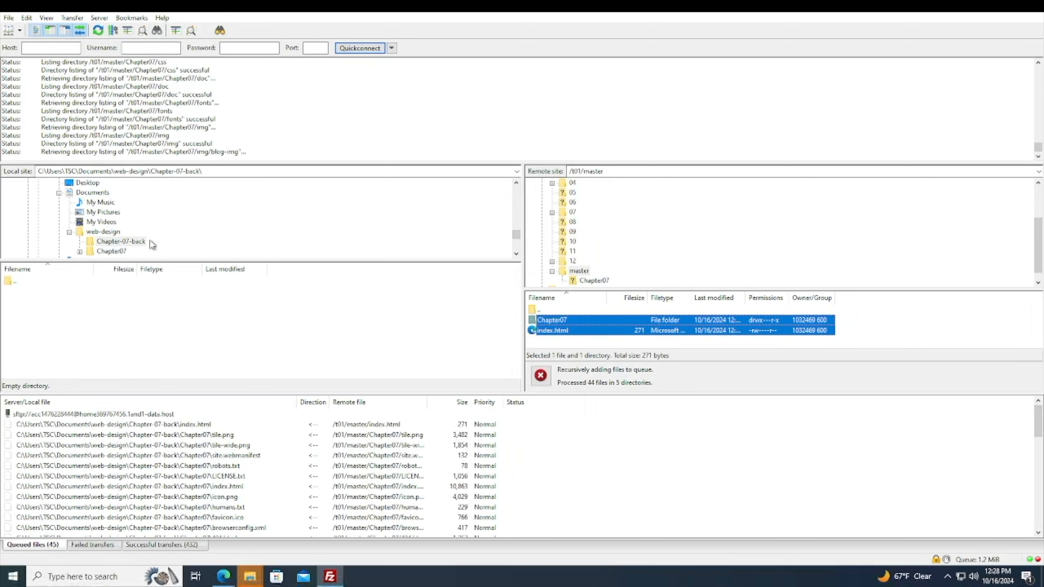
# Queue the local Chapter07 folder and index.html from web-design for upload and start processing the queue.
pyautogui.click(103, 232)
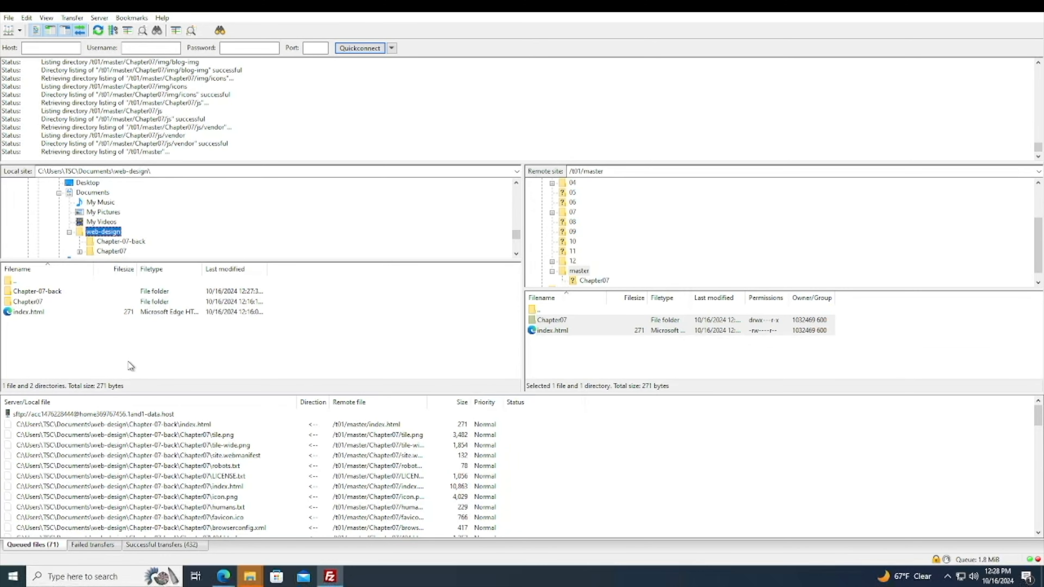
pyautogui.moveTo(58, 324); pyautogui.dragTo(35, 302)
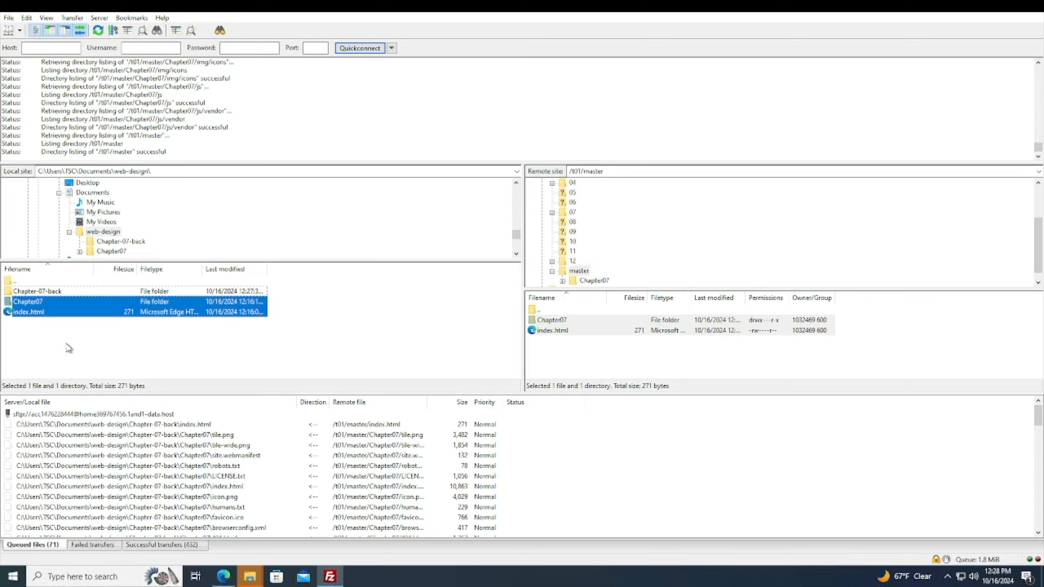
pyautogui.rightClick(41, 315)
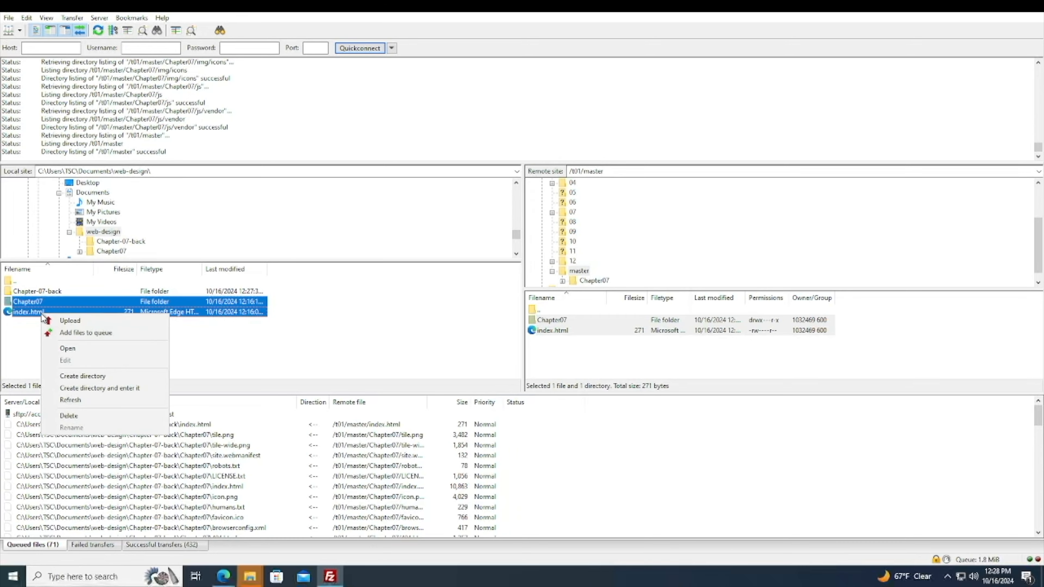
pyautogui.click(54, 334)
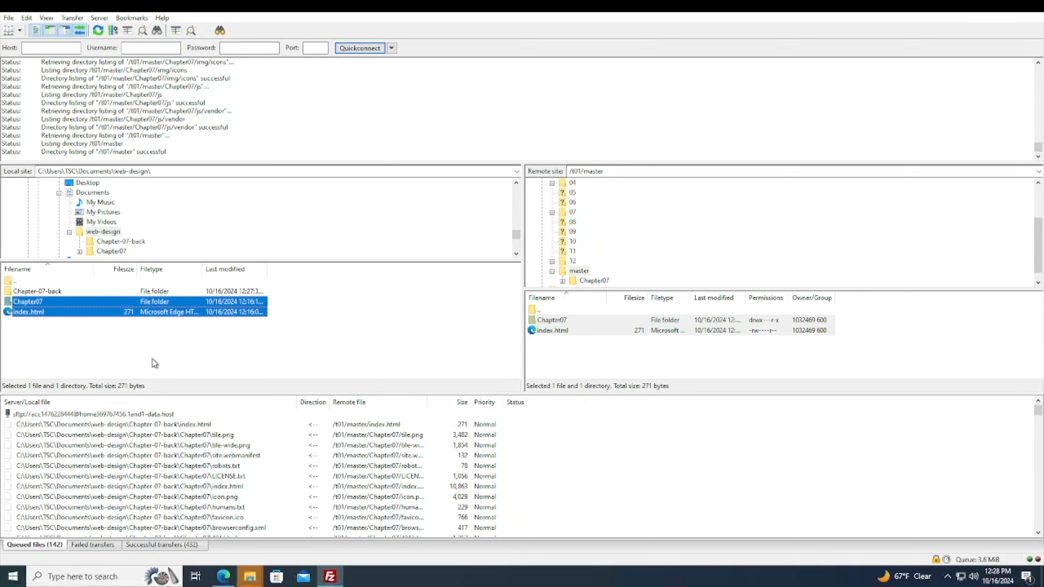
pyautogui.hotkey('ctrl', 'p')
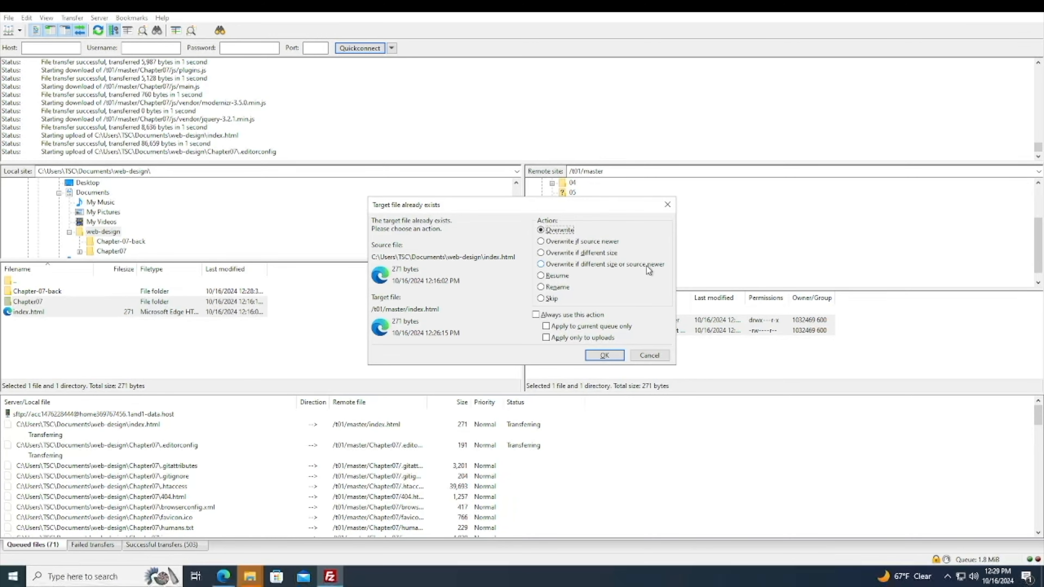
# Resolve the existing-file prompt with Overwrite if source newer, always used for the current queue only.
pyautogui.click(575, 242)
pyautogui.click(548, 327)
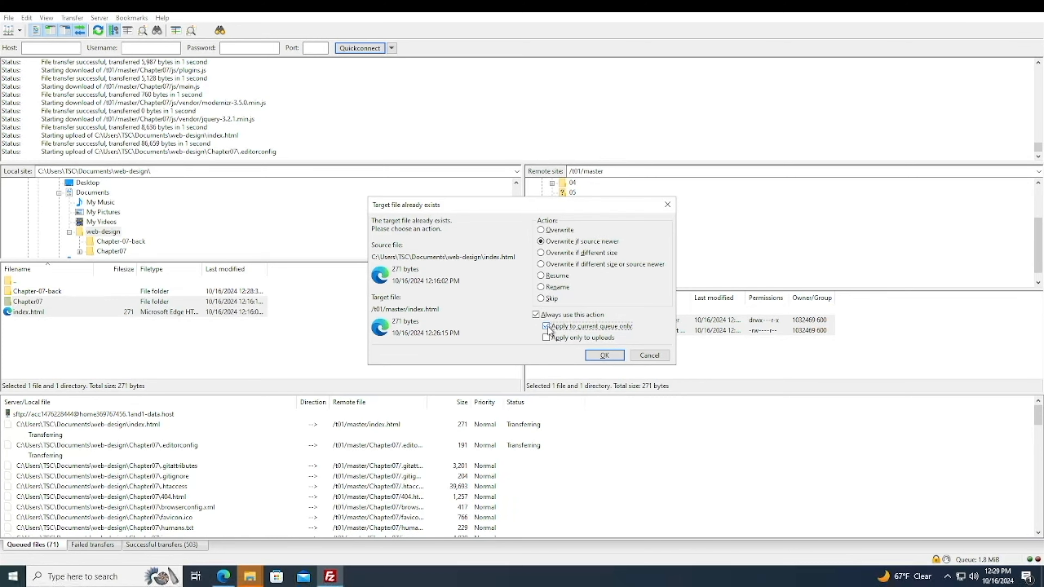
pyautogui.click(623, 356)
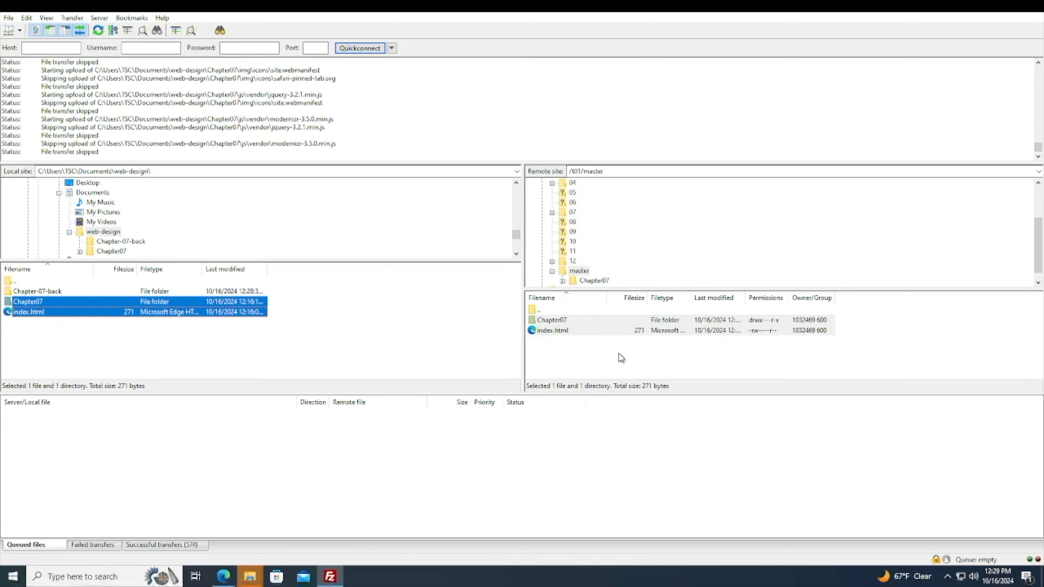
# Open the local Chapter-07-back folder to check its contents.
pyautogui.click(28, 291)
pyautogui.doubleClick(28, 290)
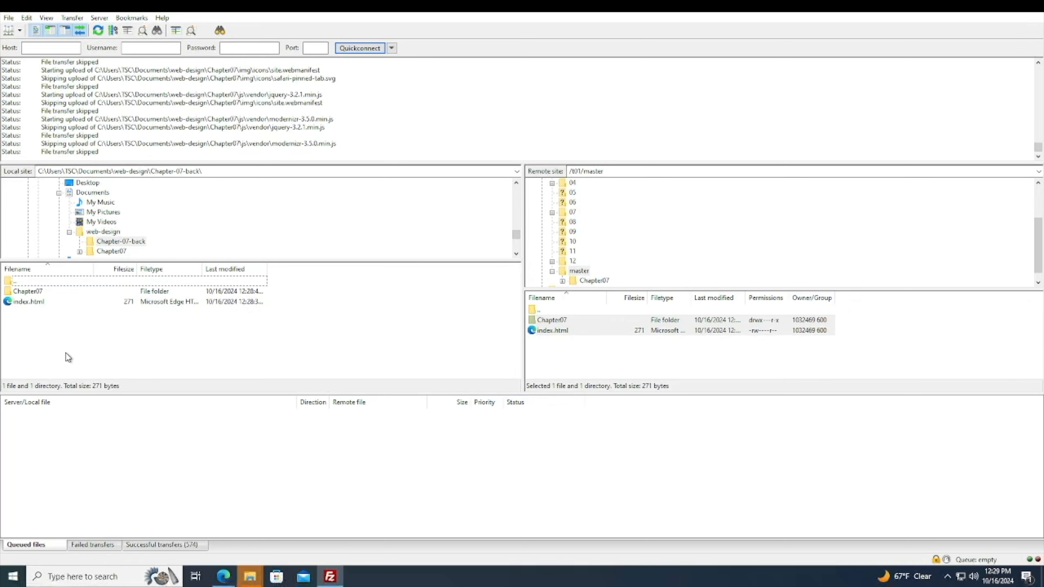